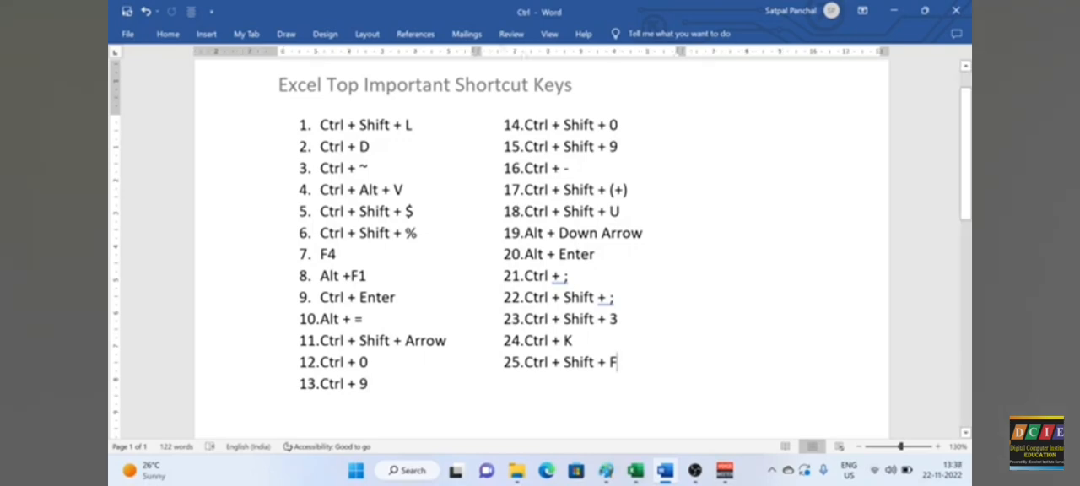
# Step: Switch to the data yt workbook in Excel and turn on filters for the marks table on Sheet1
pyautogui.hotkey('alt', 'Tab')
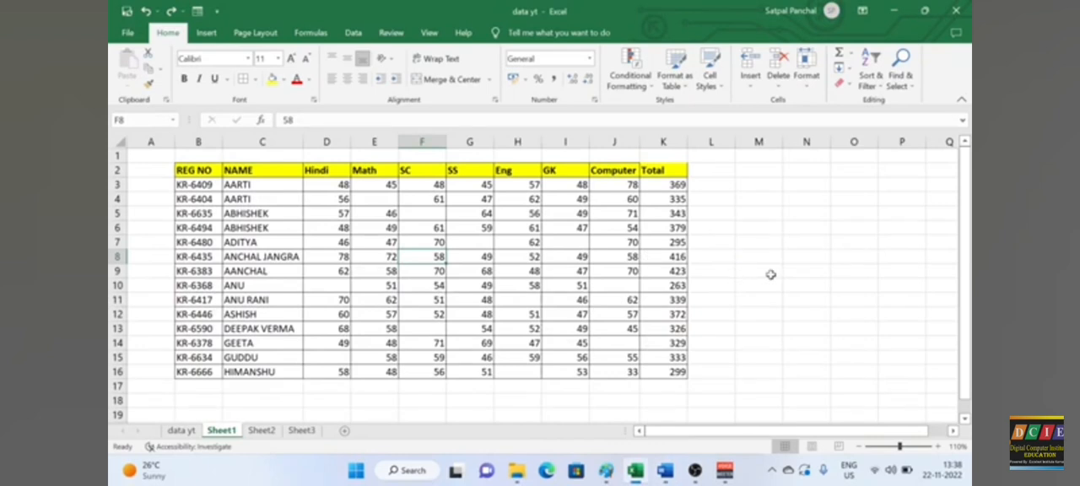
pyautogui.click(739, 271)
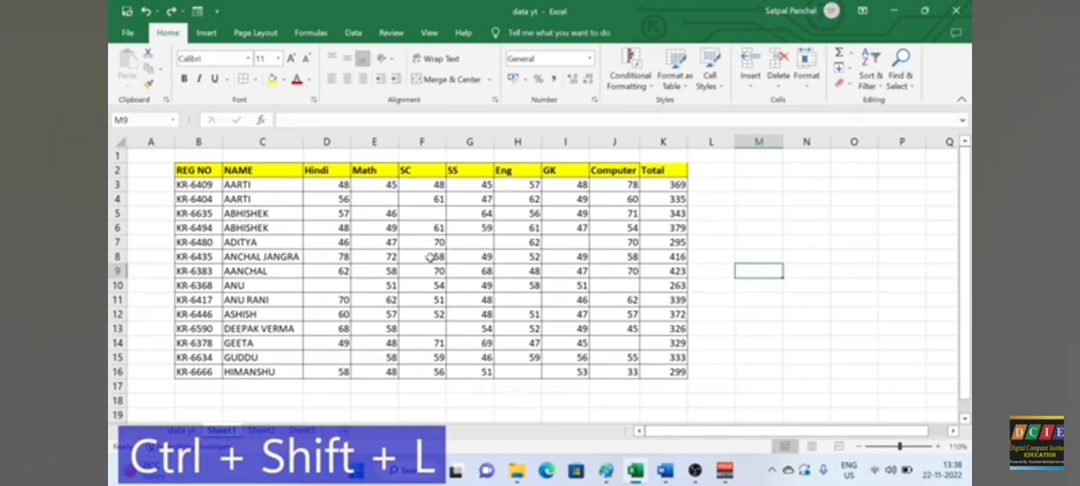
pyautogui.click(382, 260)
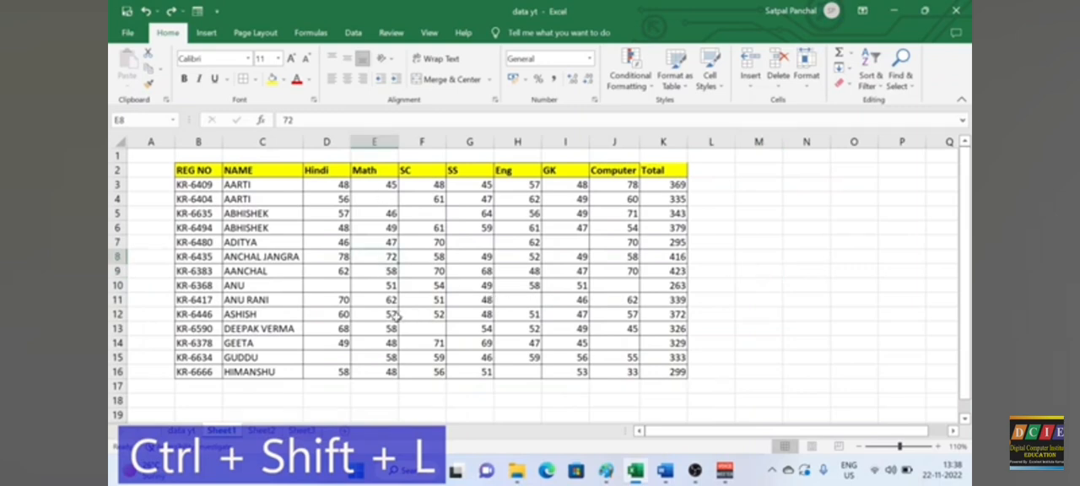
pyautogui.hotkey('ctrl', 'shift', 'l')
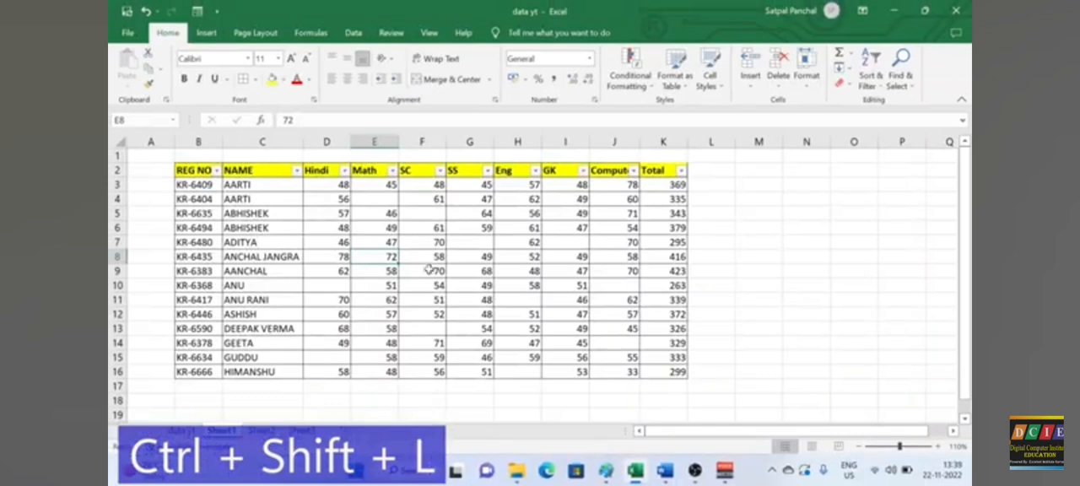
# Step: Remove the filters from the marks table's header row
pyautogui.click(429, 258)
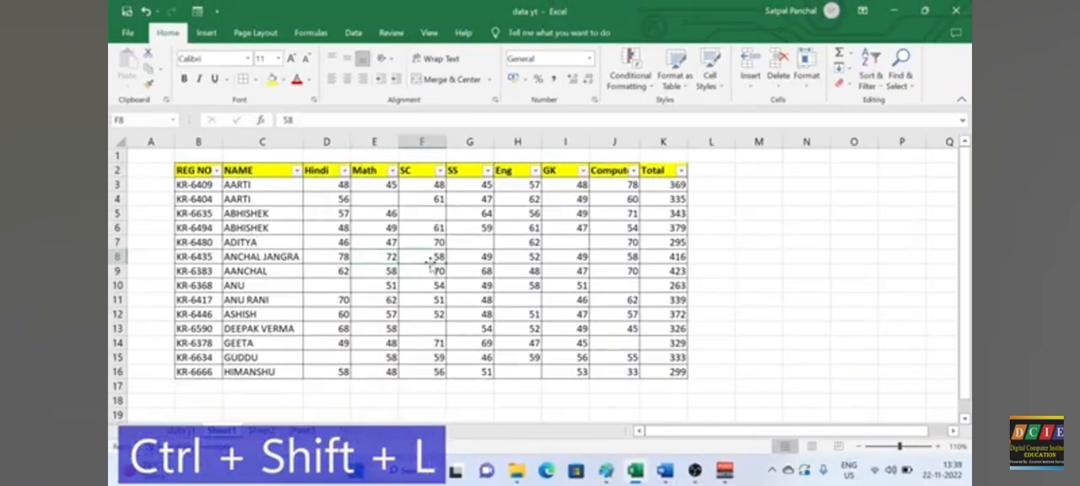
pyautogui.hotkey('ctrl', 'shift', 'l')
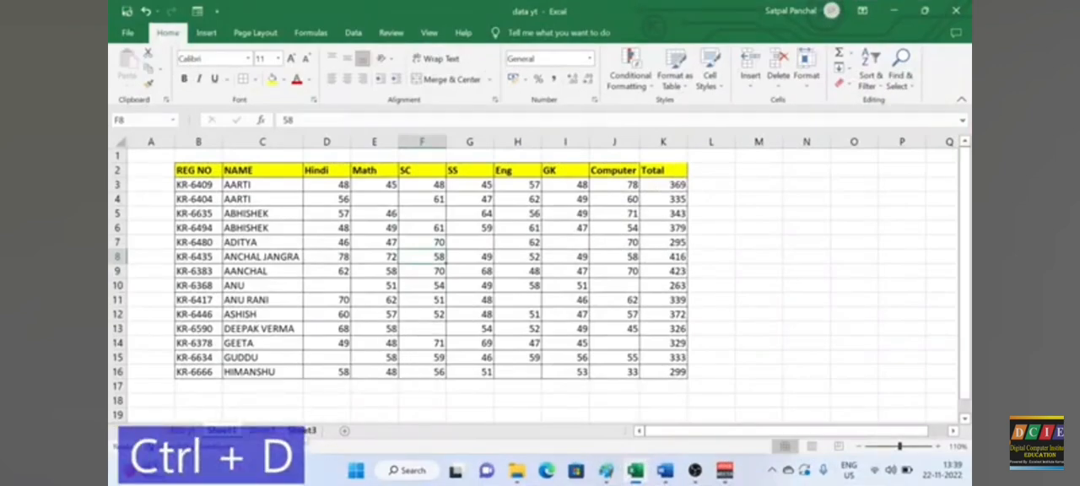
# Step: Try duplicating the blue rectangle on Sheet3 and shifting the copy slightly, and delete that copy
pyautogui.click(304, 430)
pyautogui.click(272, 211)
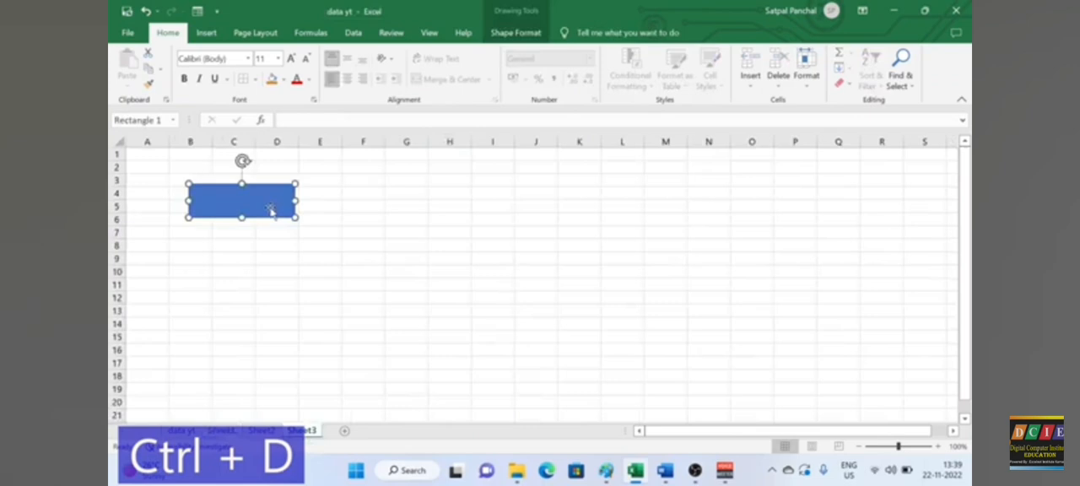
pyautogui.hotkey('ctrl', 'd')
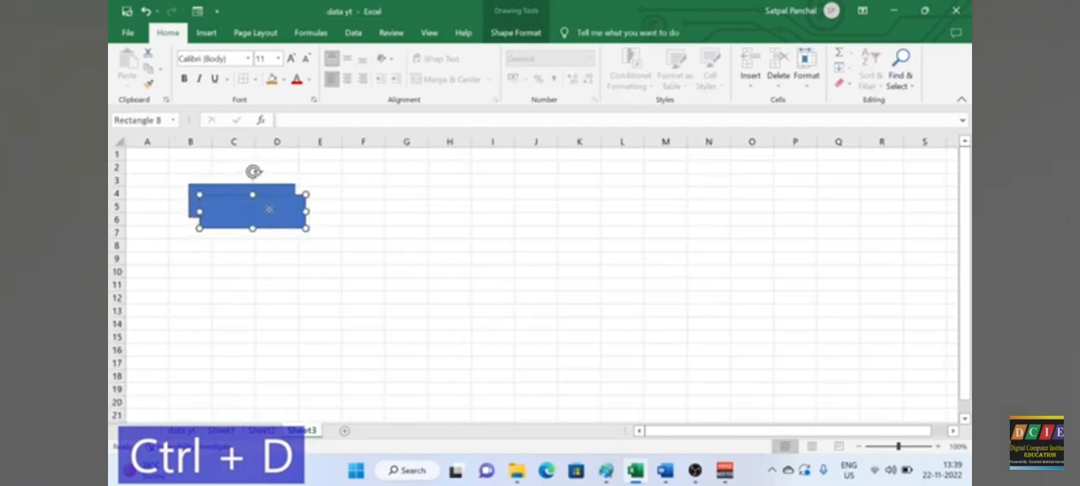
pyautogui.moveTo(268, 209); pyautogui.dragTo(298, 220)
pyautogui.press('Delete')
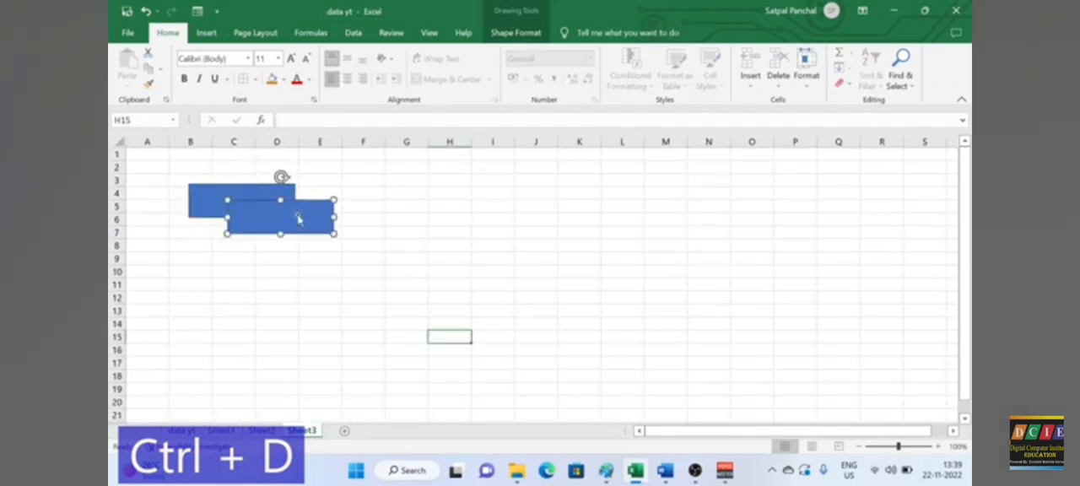
# Step: Duplicate the Sheet3 rectangle, offset the copy below and to its right, and repeat the duplication three times to continue the diagonal
pyautogui.click(238, 216)
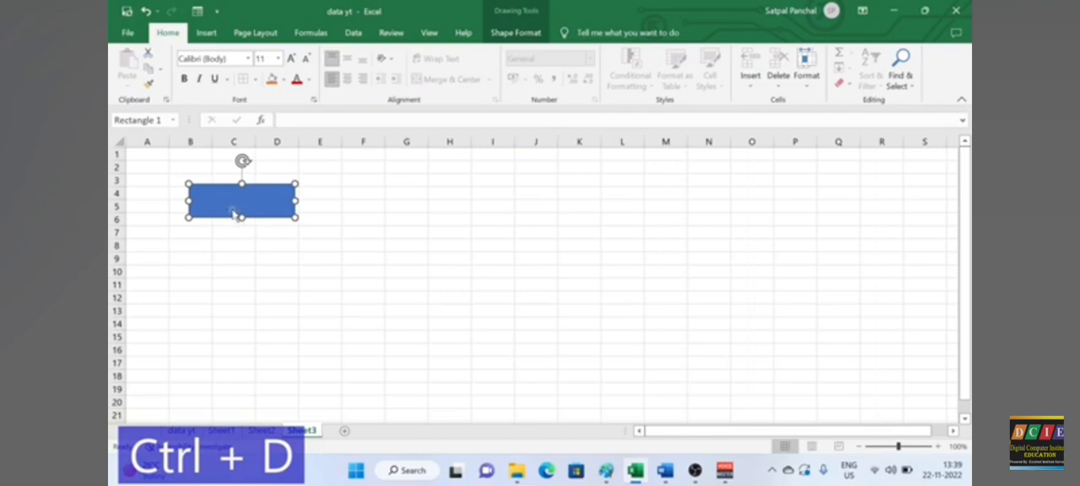
pyautogui.hotkey('ctrl', 'd')
pyautogui.moveTo(247, 211); pyautogui.dragTo(267, 238)
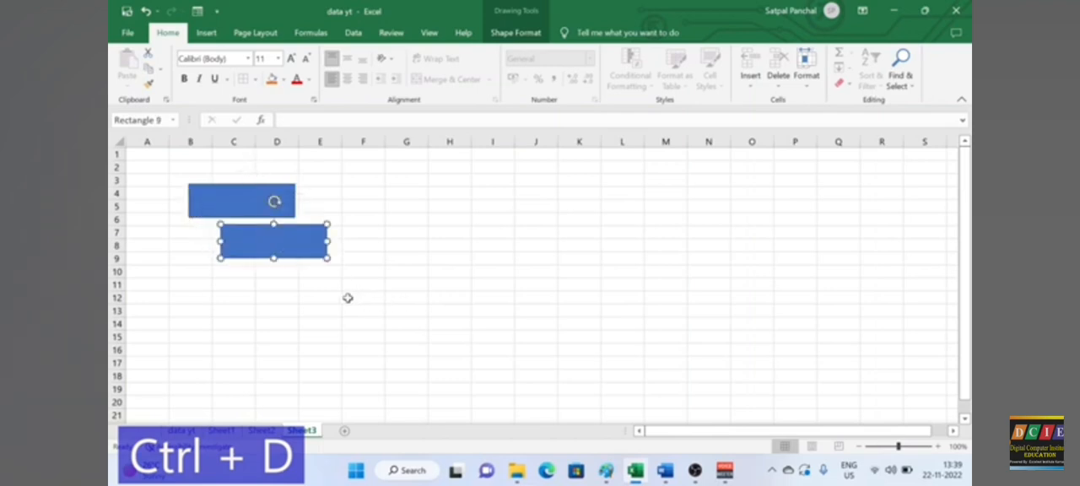
pyautogui.hotkey('ctrl', 'd')
pyautogui.hotkey('ctrl', 'd')
pyautogui.hotkey('ctrl', 'd')
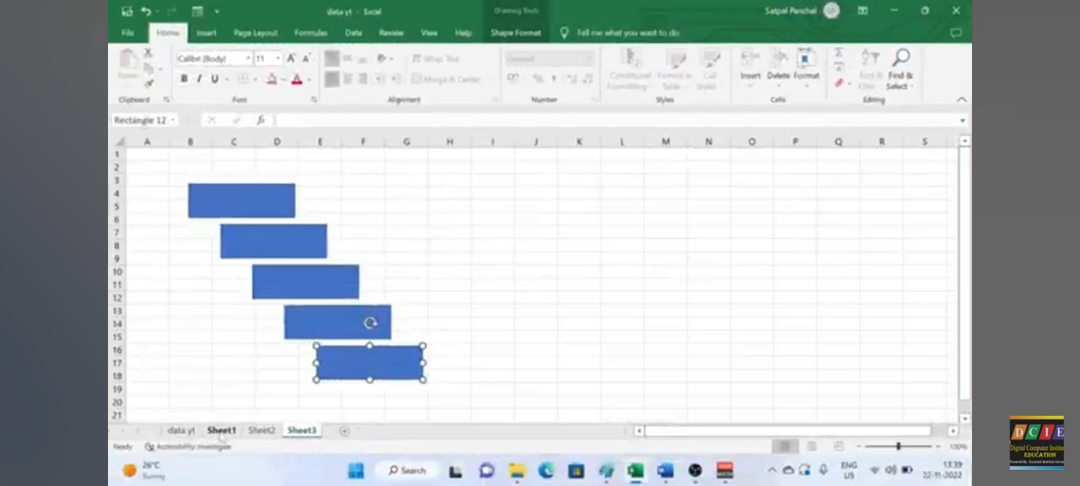
# Step: Show formulas instead of results on Sheet1 and select the Total column's formulas in K3:K16
pyautogui.hotkey('ctrl', '`')
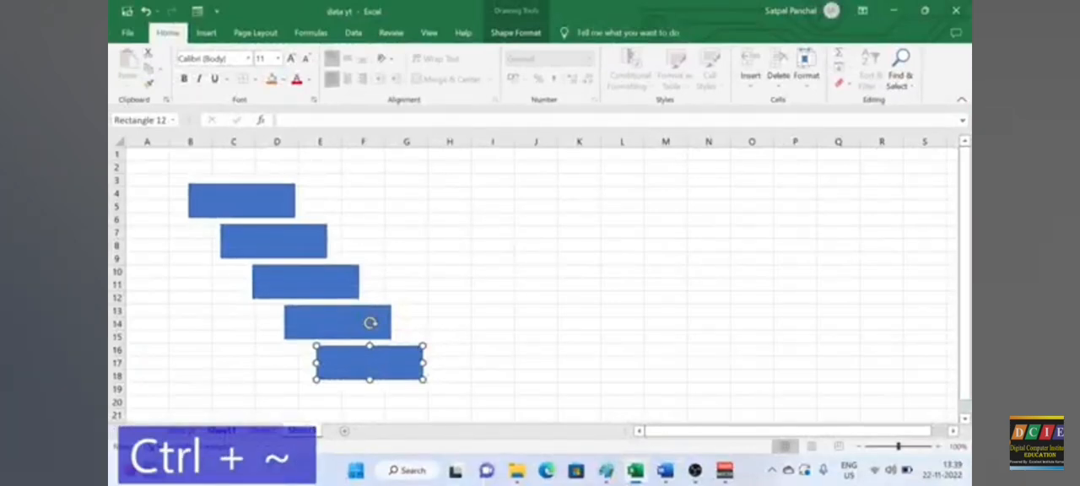
pyautogui.click(222, 430)
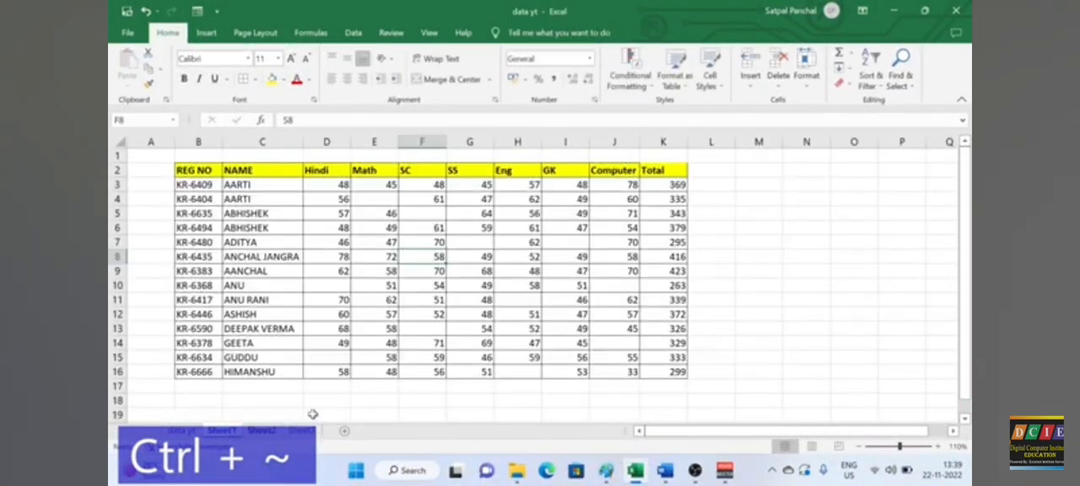
pyautogui.click(758, 285)
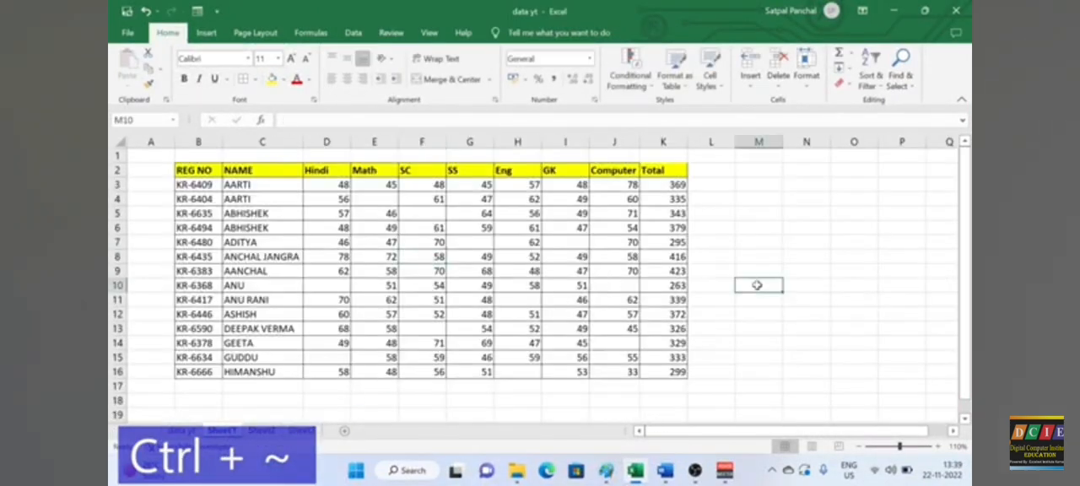
pyautogui.click(374, 257)
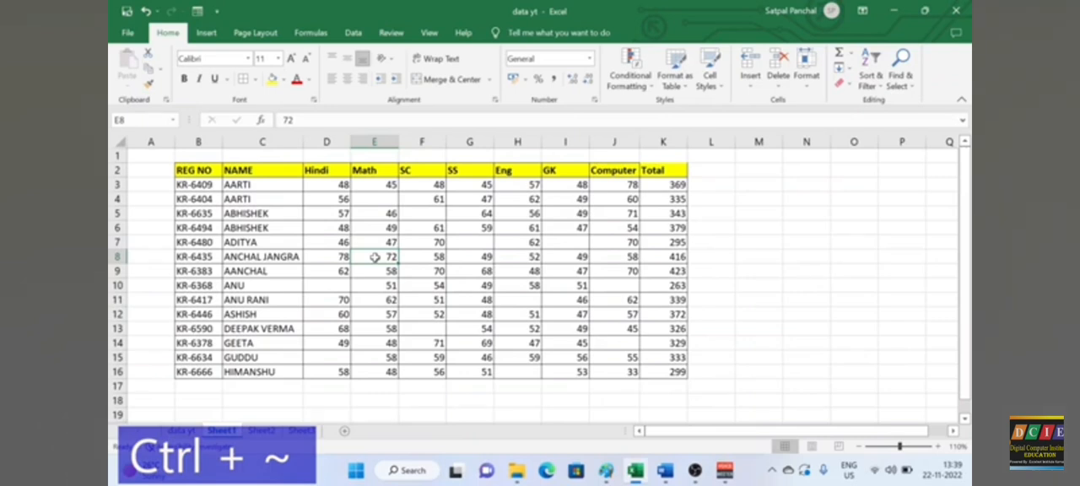
pyautogui.hotkey('ctrl', '`')
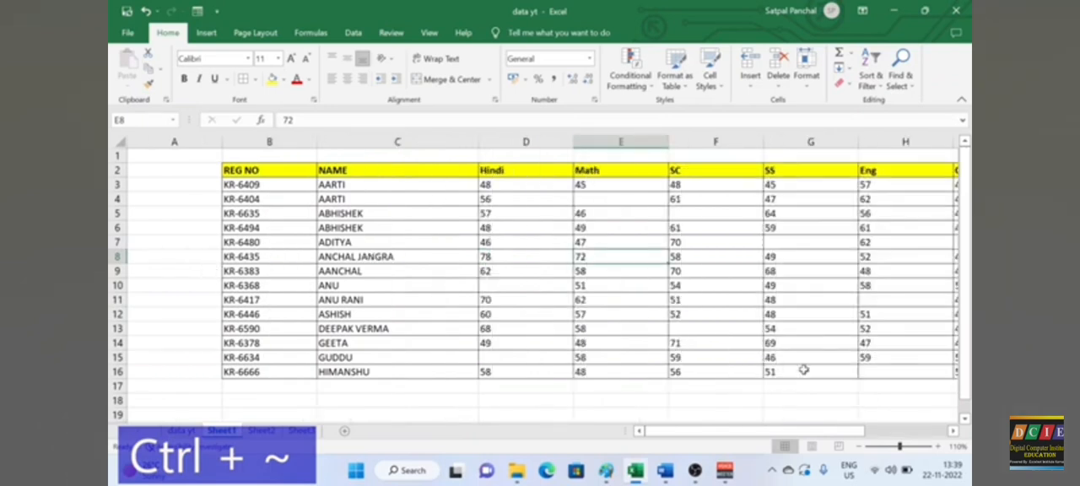
pyautogui.moveTo(711, 436); pyautogui.dragTo(762, 437)
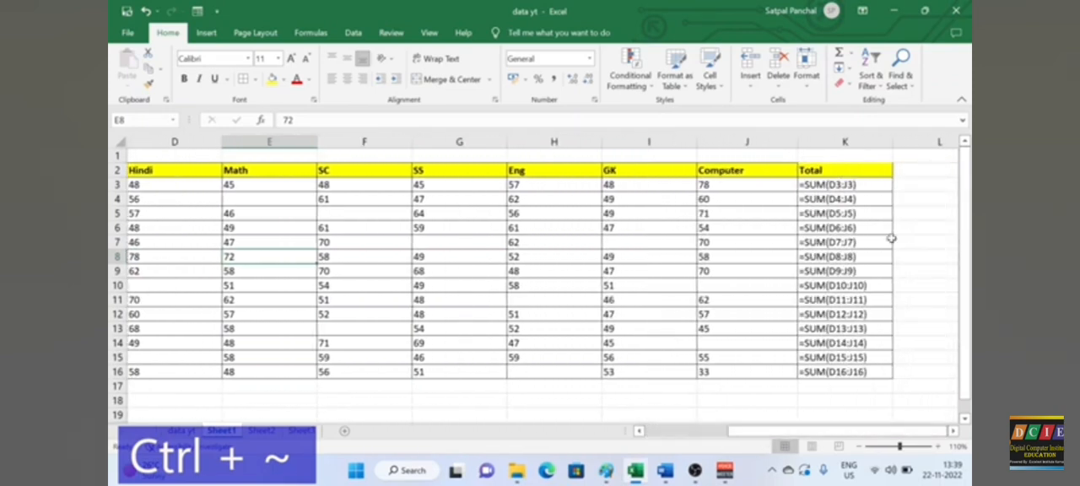
pyautogui.moveTo(838, 186); pyautogui.dragTo(838, 372)
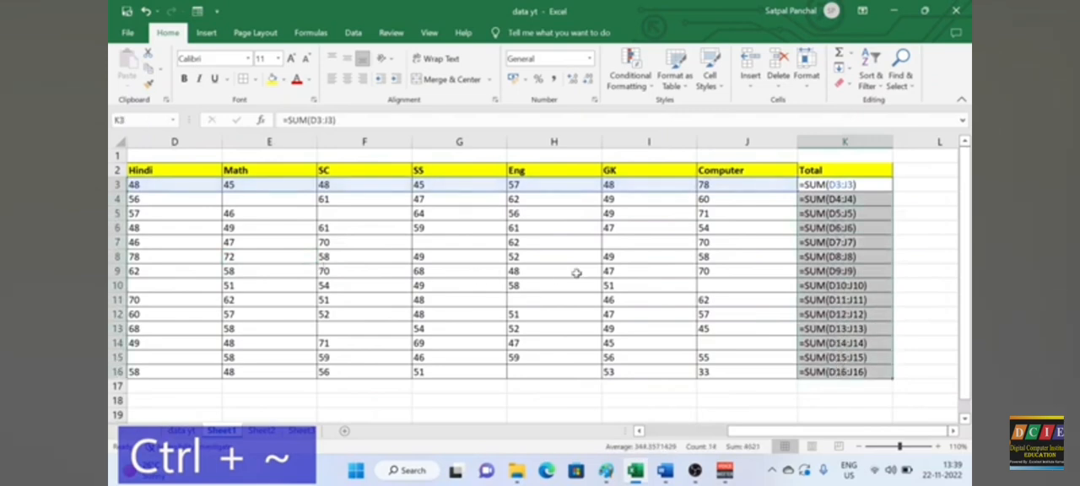
# Step: Turn off the formula display on Sheet1 and return to the calculated results
pyautogui.click(746, 260)
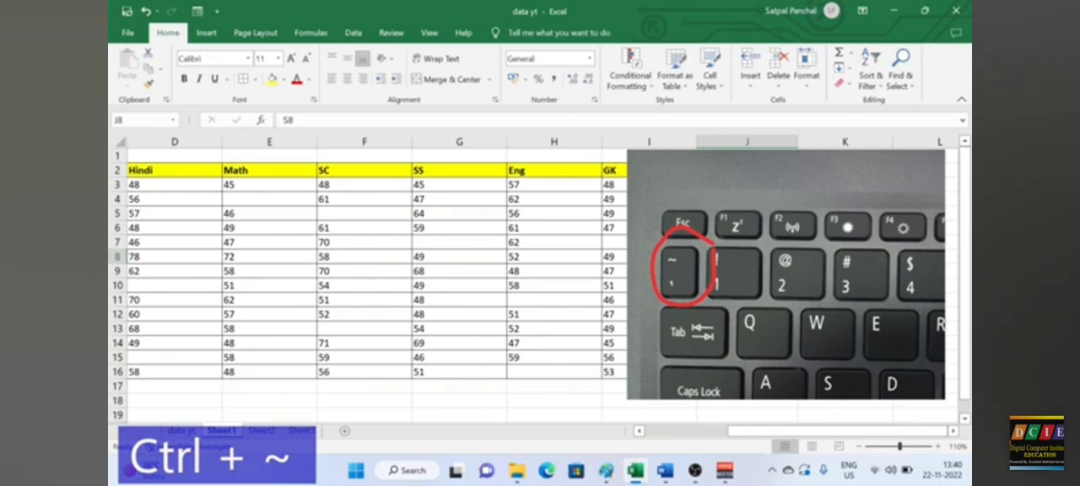
pyautogui.hotkey('ctrl', '`')
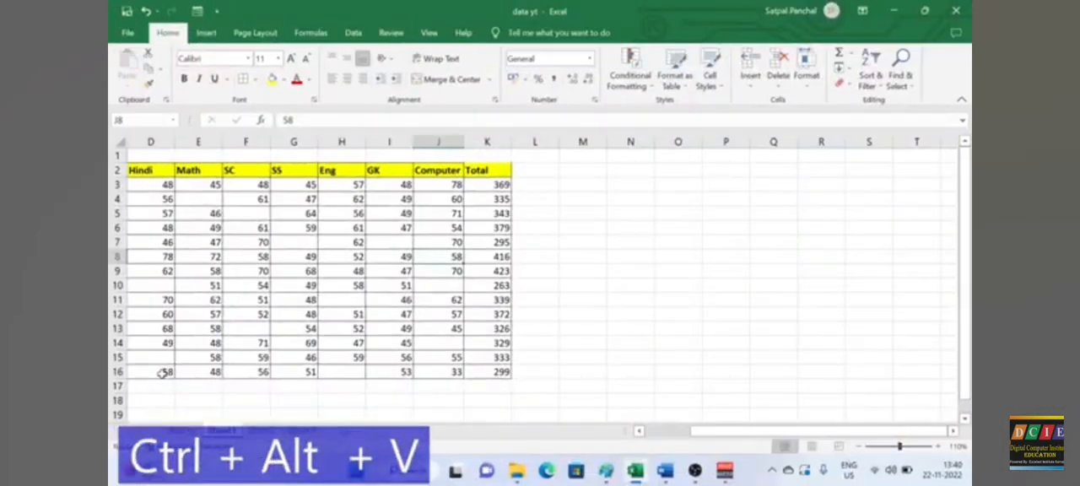
pyautogui.moveTo(739, 432); pyautogui.dragTo(676, 436)
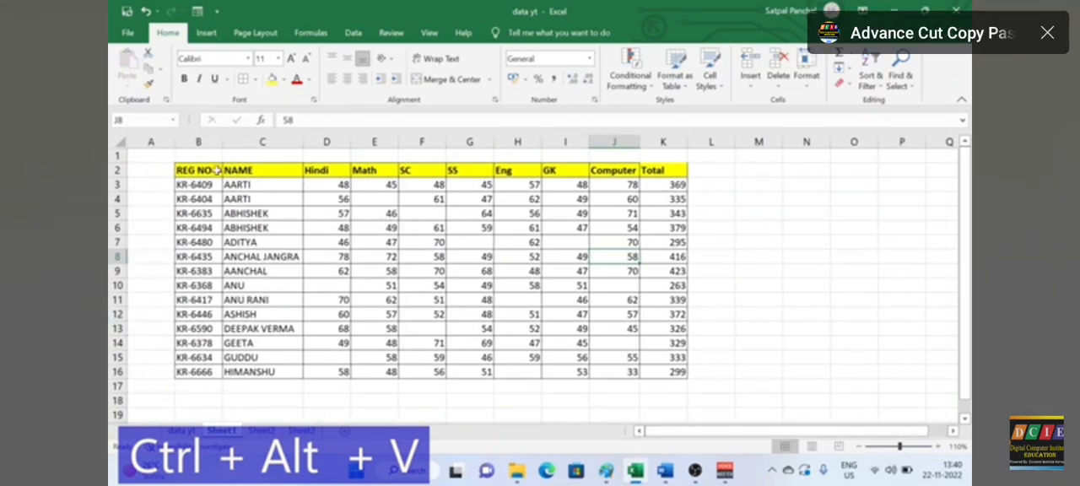
# Step: Copy the first five totals, K3:K7, from the marks table
pyautogui.moveTo(351, 184); pyautogui.dragTo(601, 304)
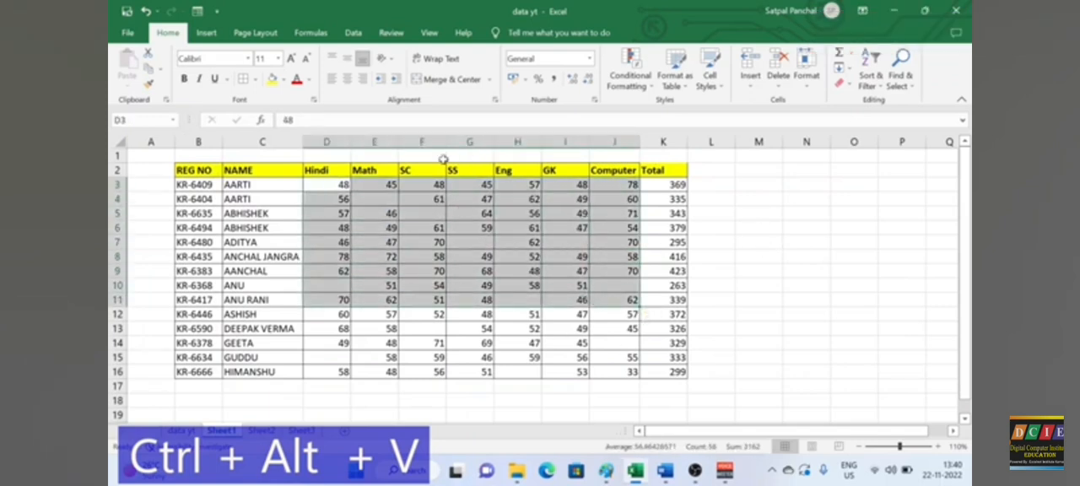
pyautogui.click(544, 253)
pyautogui.moveTo(671, 185); pyautogui.dragTo(674, 242)
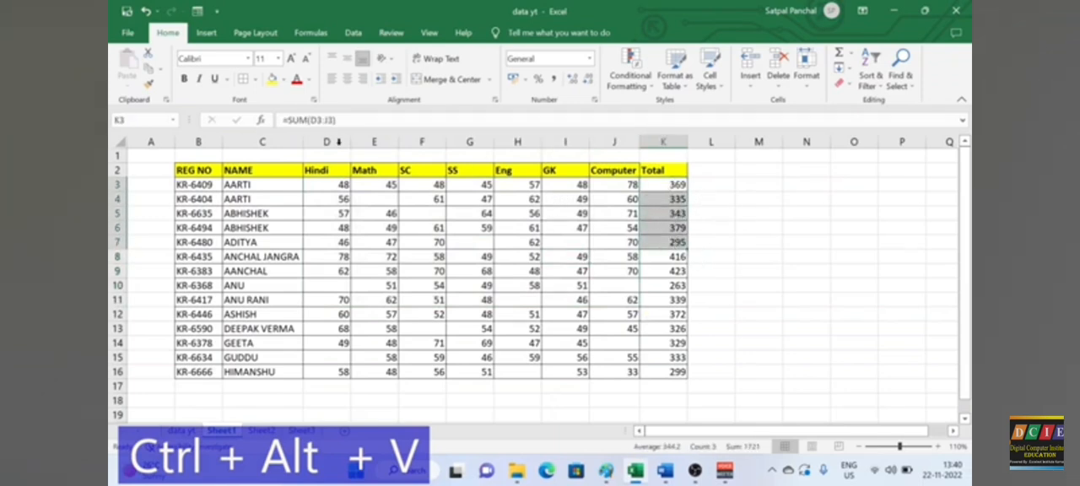
pyautogui.click(157, 71)
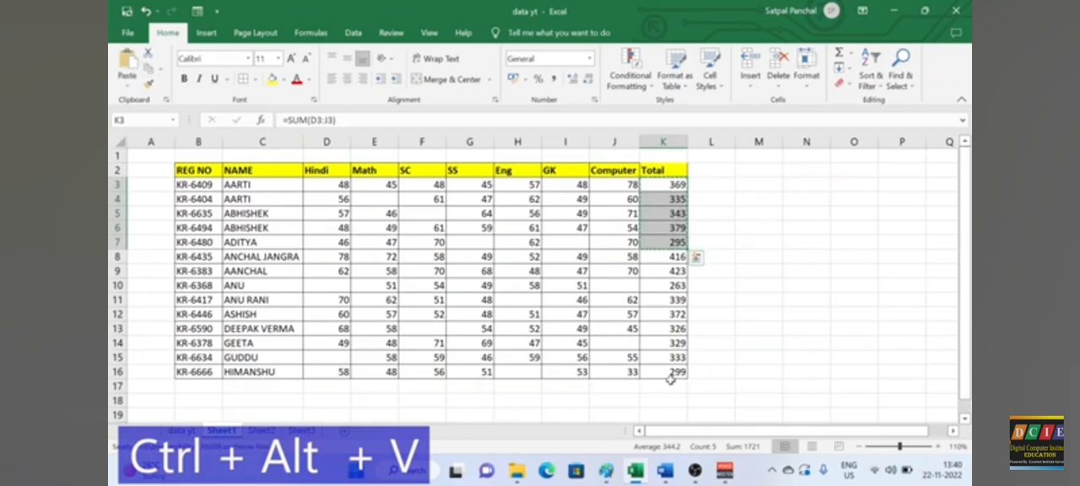
# Step: Try a regular paste of the copied totals at J20 below the table, and take the paste back out
pyautogui.scroll(-1, 668, 357)
pyautogui.scroll(-1, 668, 357)
pyautogui.click(620, 341)
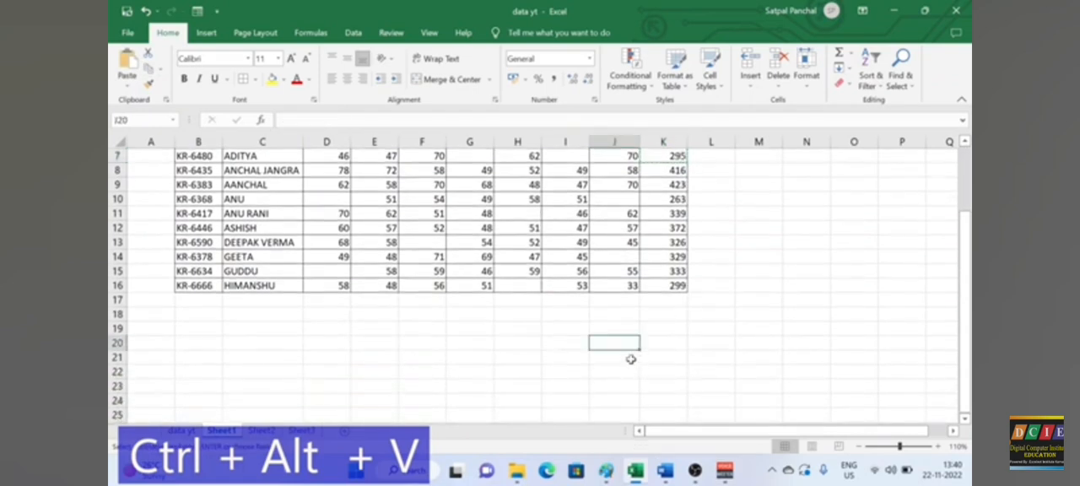
pyautogui.click(126, 63)
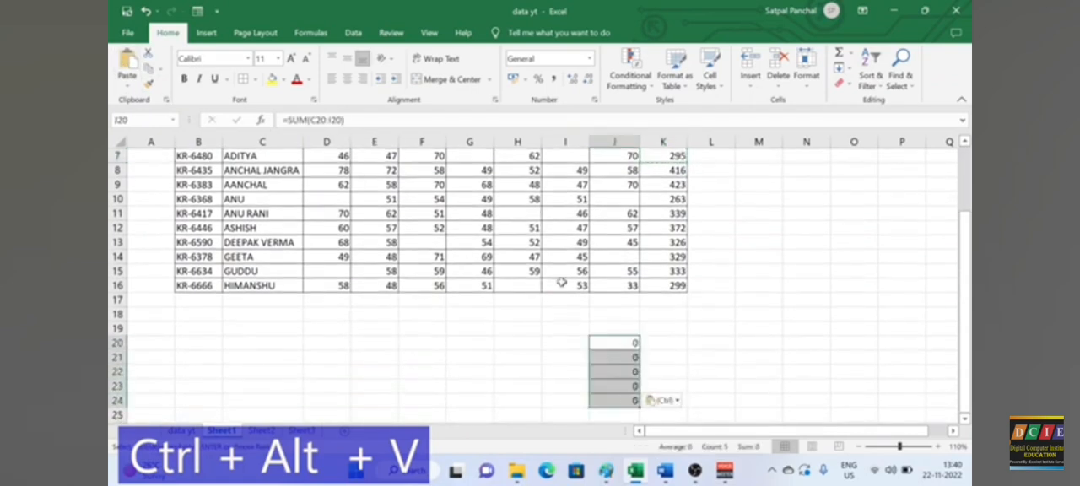
pyautogui.press('Delete')
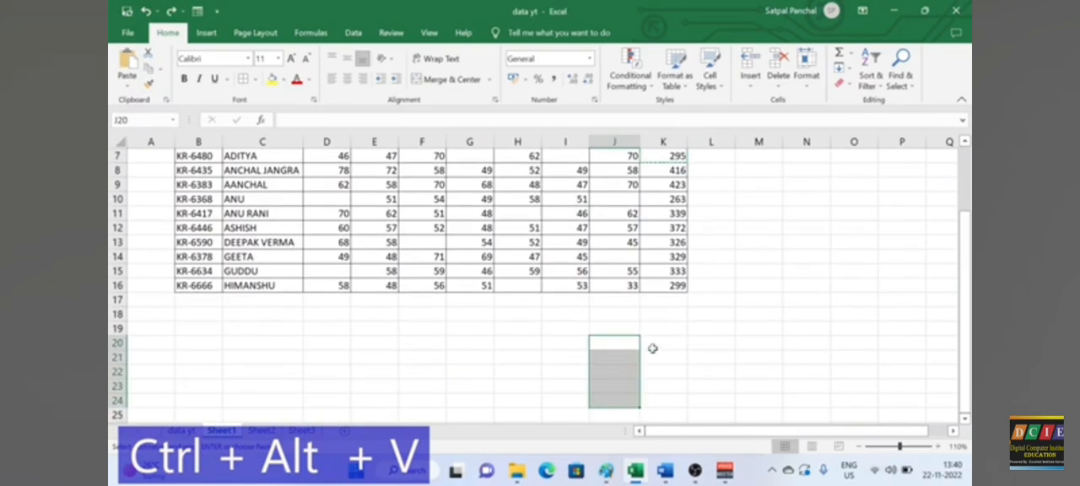
# Step: Use Paste Special to paste only the values of the copied totals, starting at J20
pyautogui.click(602, 340)
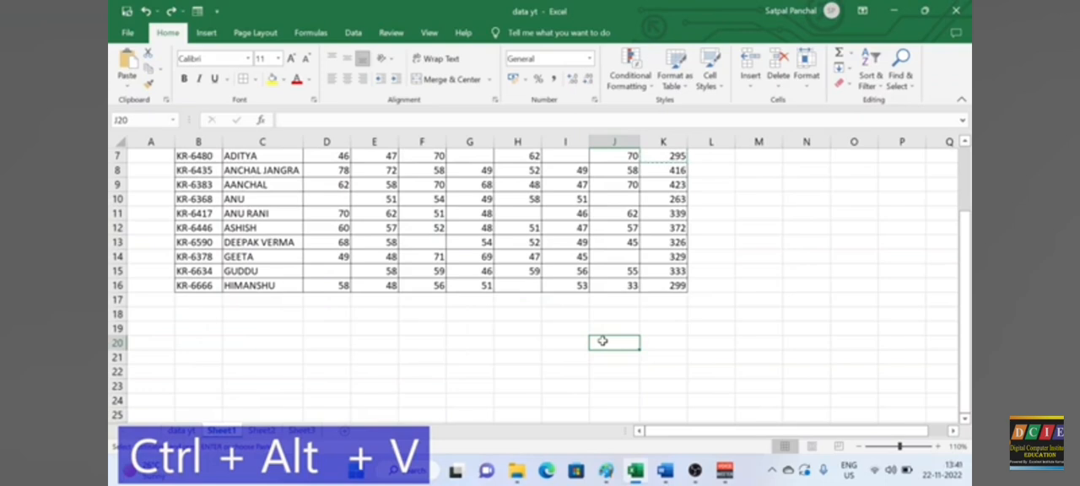
pyautogui.hotkey('ctrl', 'alt', 'v')
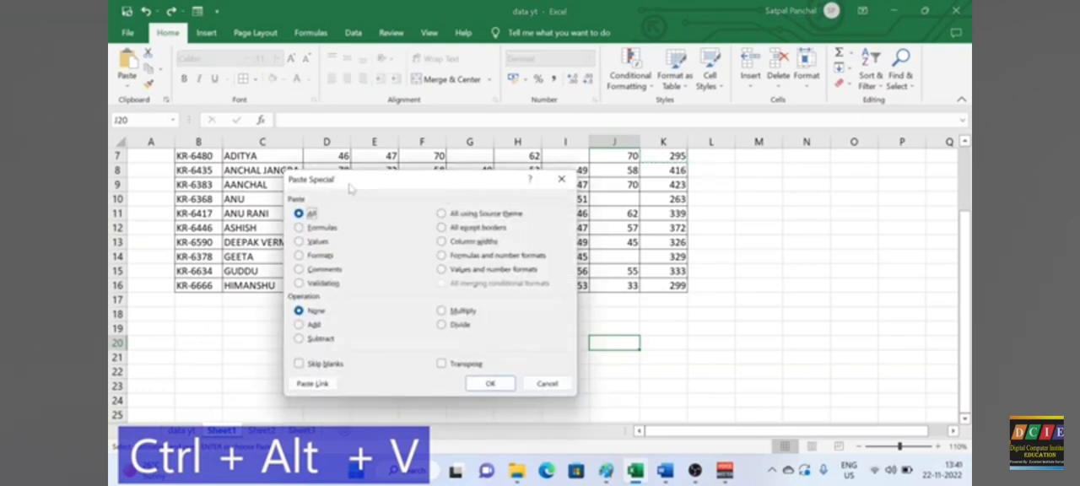
pyautogui.moveTo(350, 188); pyautogui.dragTo(382, 167)
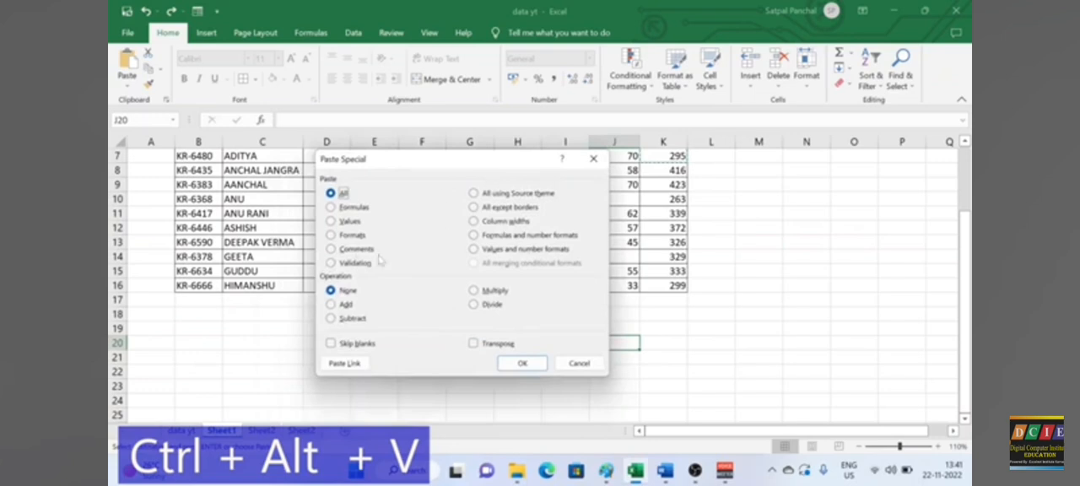
pyautogui.click(346, 221)
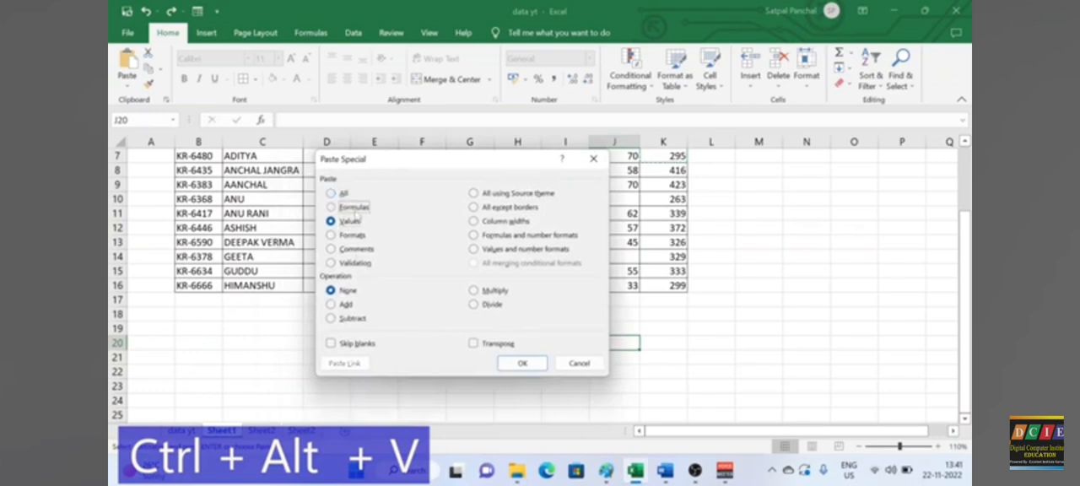
pyautogui.click(352, 207)
pyautogui.click(352, 234)
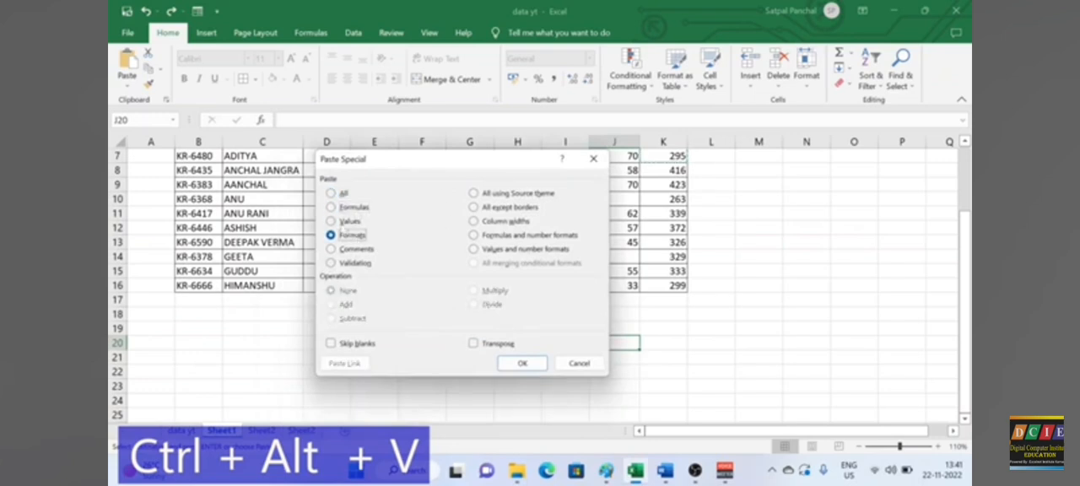
pyautogui.click(523, 364)
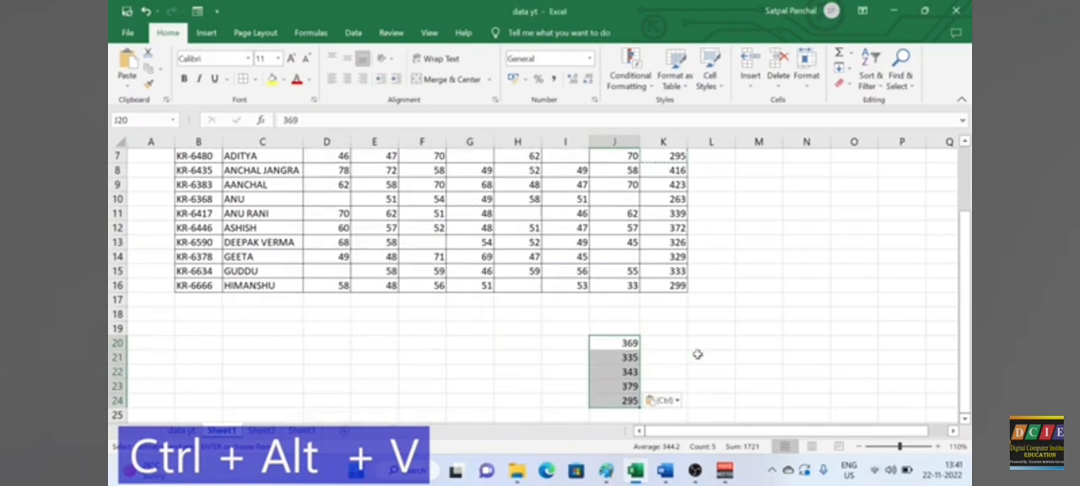
pyautogui.click(698, 355)
pyautogui.scroll(2, 697, 354)
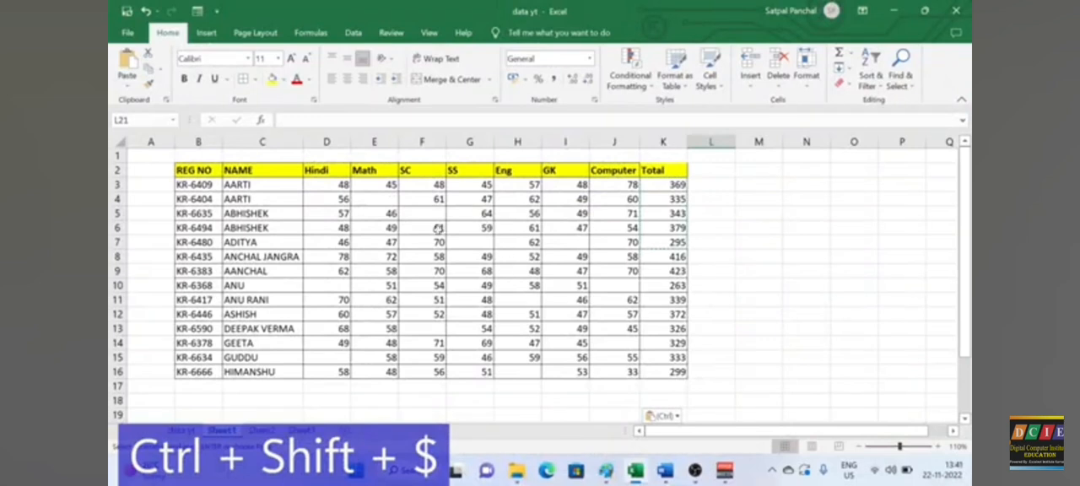
# Step: Apply the Currency number format to the product rates in C3:C12 on Sheet2
pyautogui.scroll(-1, 436, 281)
pyautogui.click(260, 431)
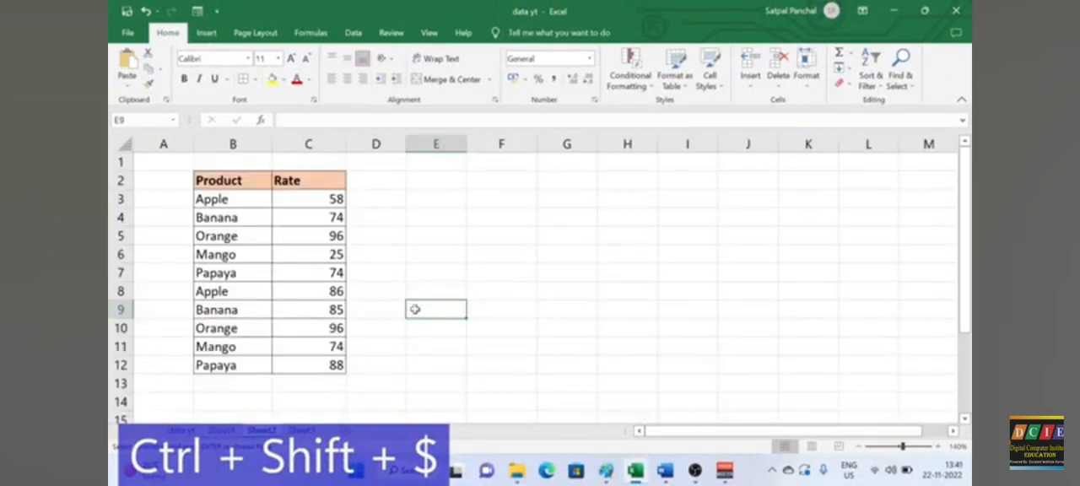
pyautogui.click(437, 275)
pyautogui.moveTo(313, 204); pyautogui.dragTo(335, 365)
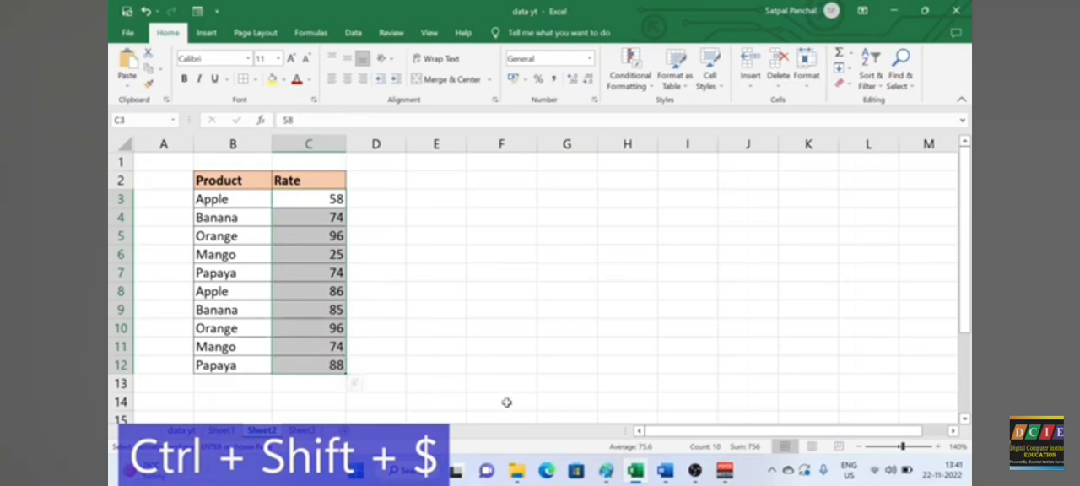
pyautogui.hotkey('ctrl', 'shift', '$')
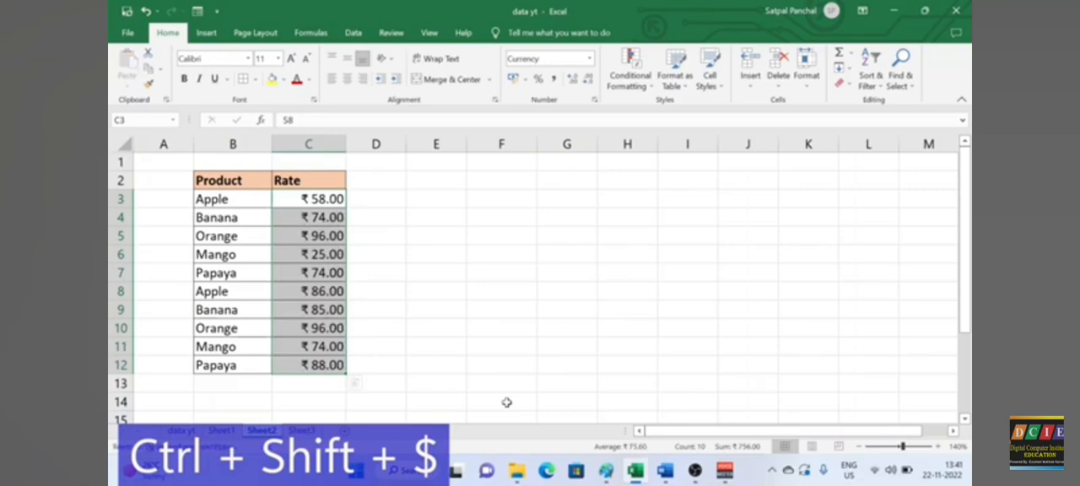
pyautogui.click(475, 311)
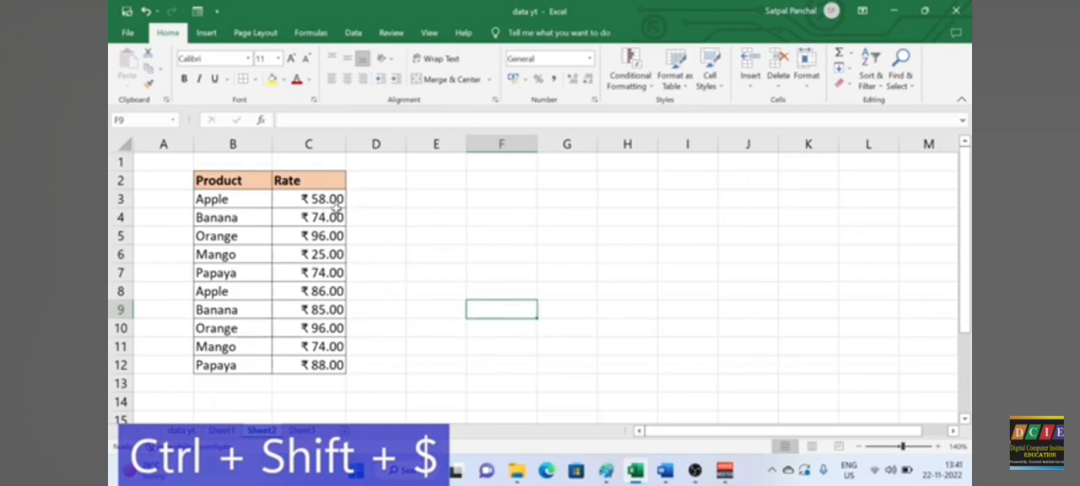
pyautogui.moveTo(331, 202); pyautogui.dragTo(316, 357)
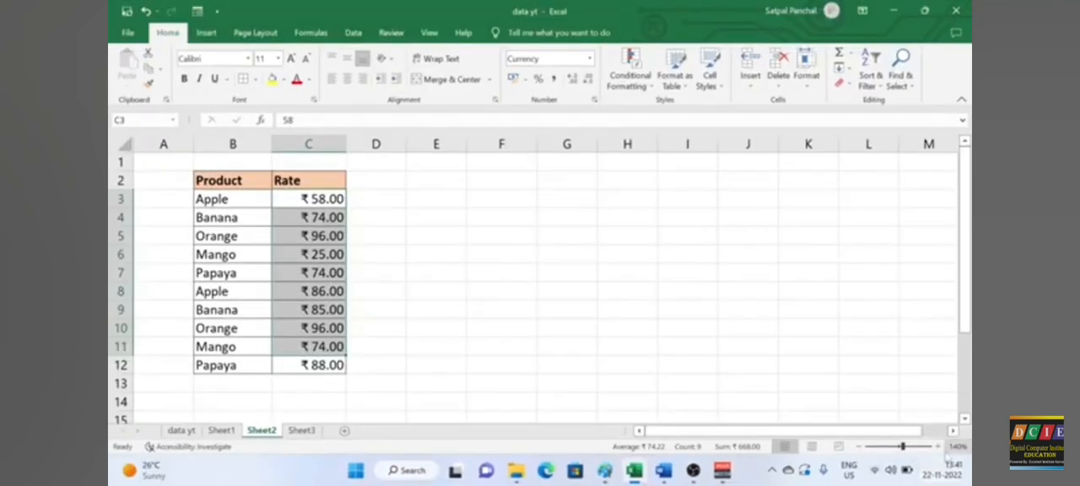
# Step: Open the Language & region page in Windows Settings by way of the date and time settings
pyautogui.rightClick(949, 465)
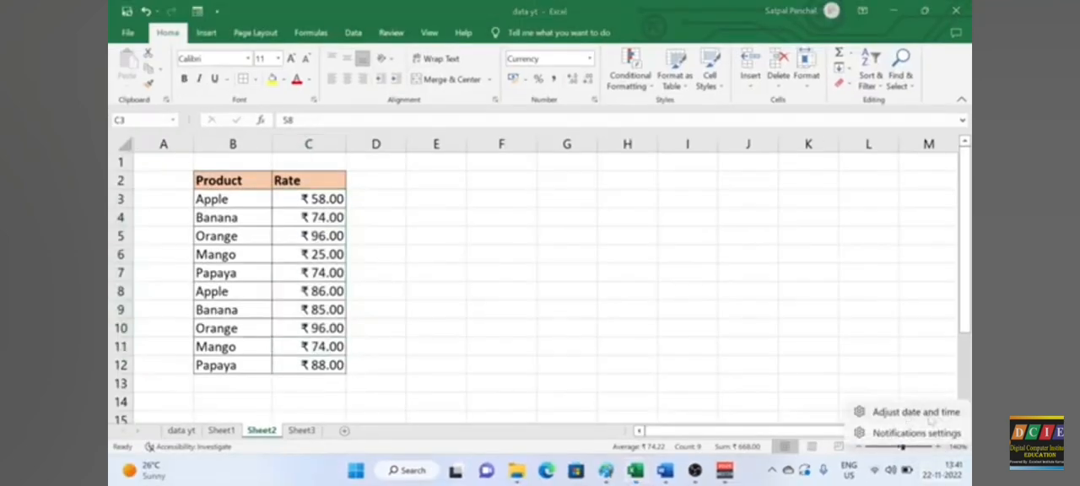
pyautogui.click(928, 413)
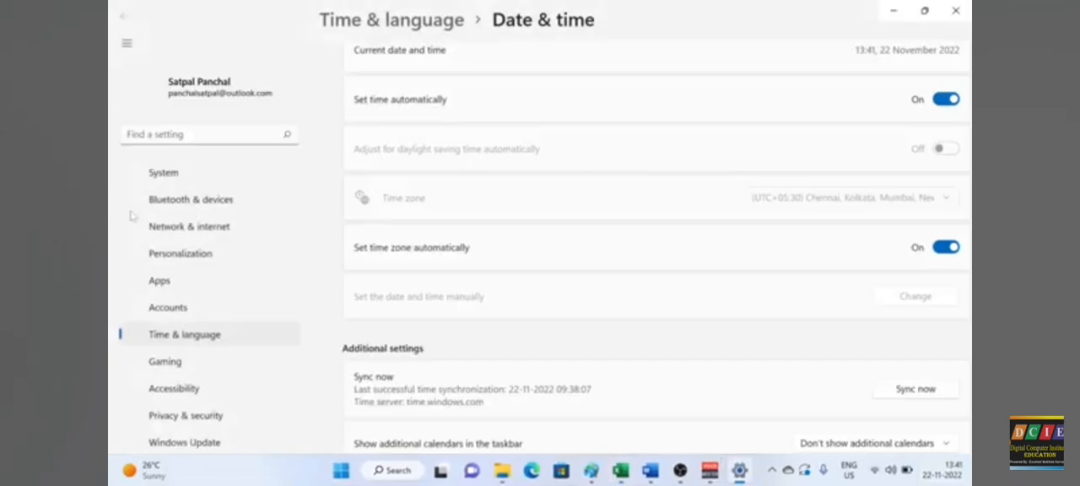
pyautogui.scroll(-5, 557, 271)
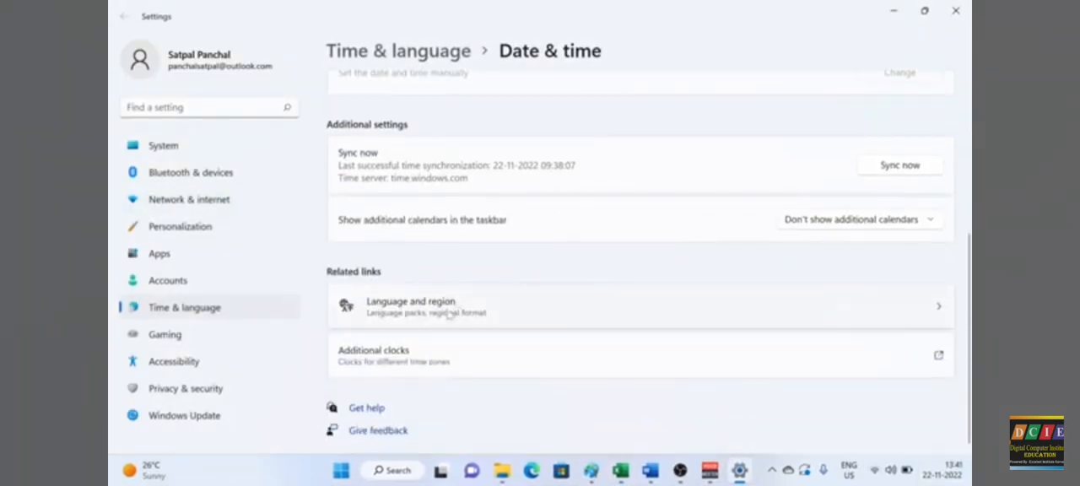
pyautogui.click(460, 309)
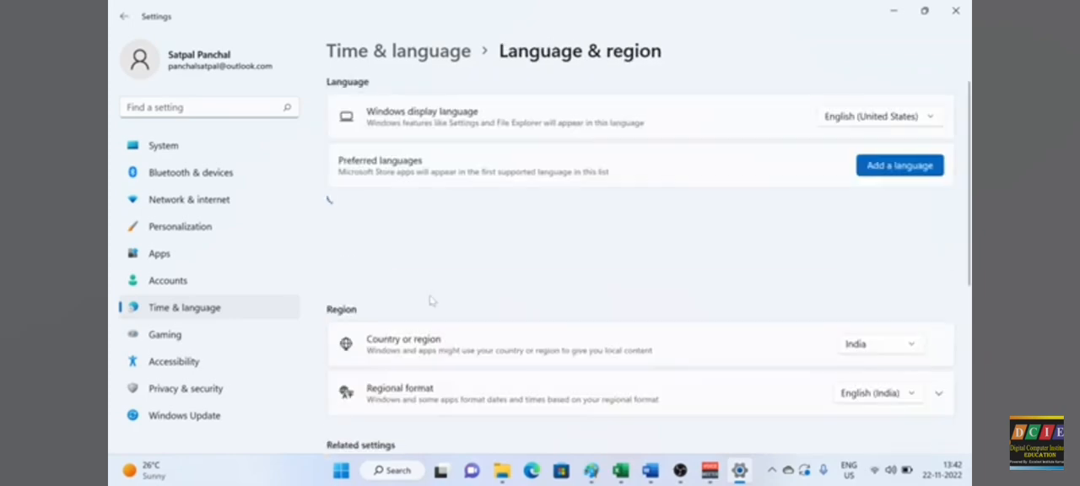
# Step: Examine the Country or region and Regional format settings that determine the currency symbol, and switch back to Excel
pyautogui.scroll(-3, 494, 291)
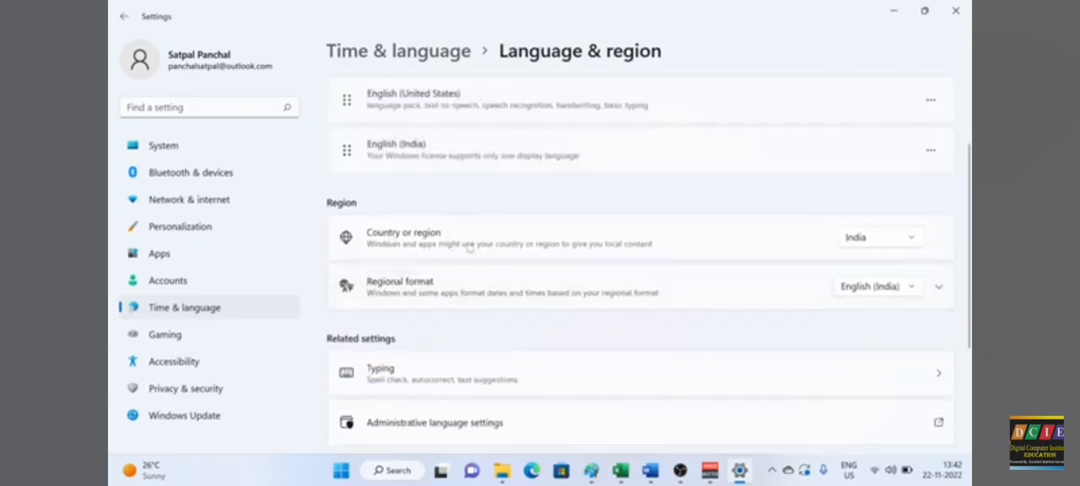
pyautogui.click(918, 240)
pyautogui.click(902, 233)
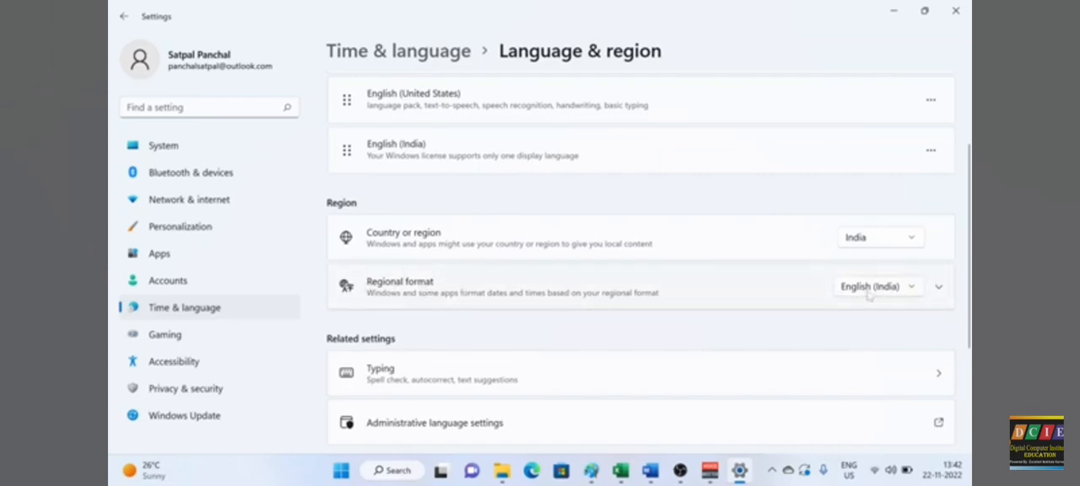
pyautogui.click(909, 287)
pyautogui.click(878, 287)
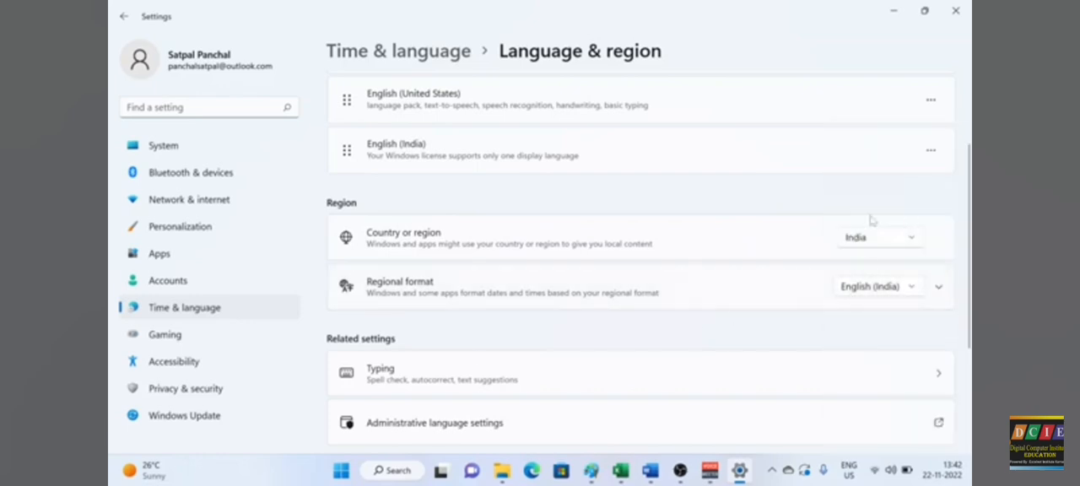
pyautogui.moveTo(650, 470)
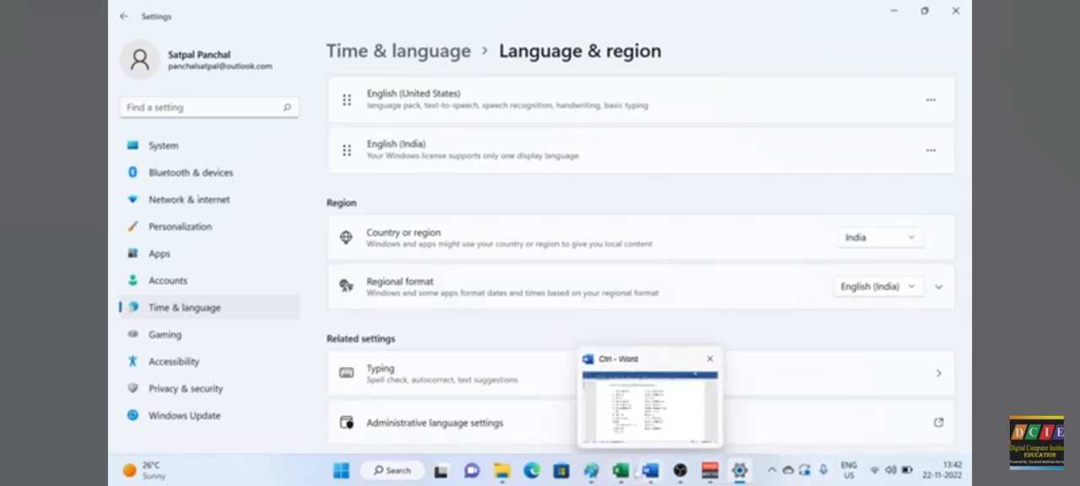
pyautogui.click(620, 470)
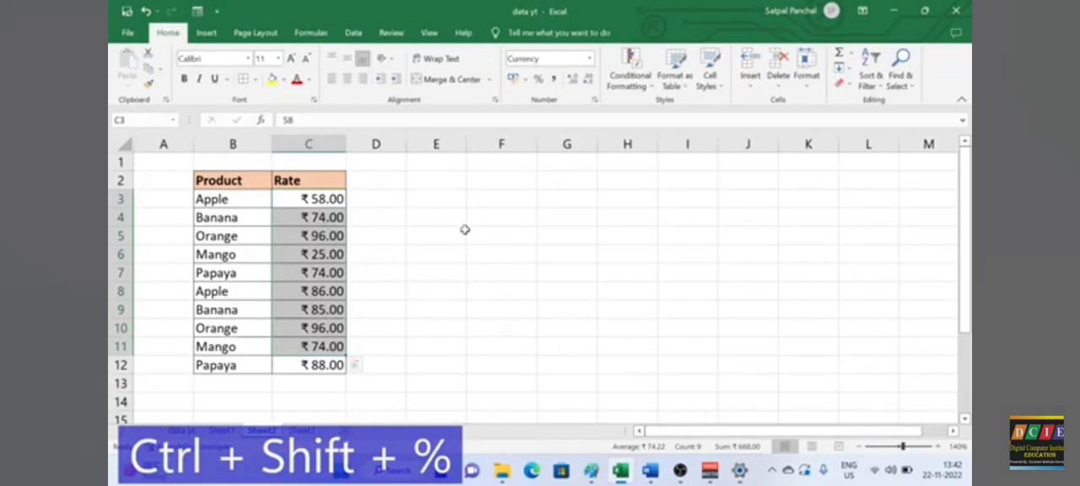
# Step: Apply the Percentage number format to the empty range E3:E12 beside the rate table
pyautogui.moveTo(456, 200); pyautogui.dragTo(456, 368)
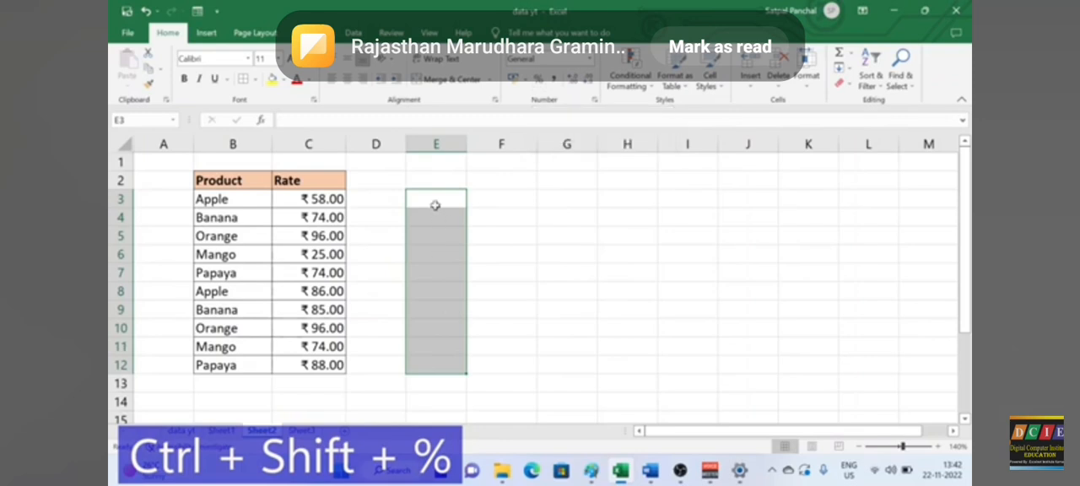
pyautogui.hotkey('ctrl', 'shift', '%')
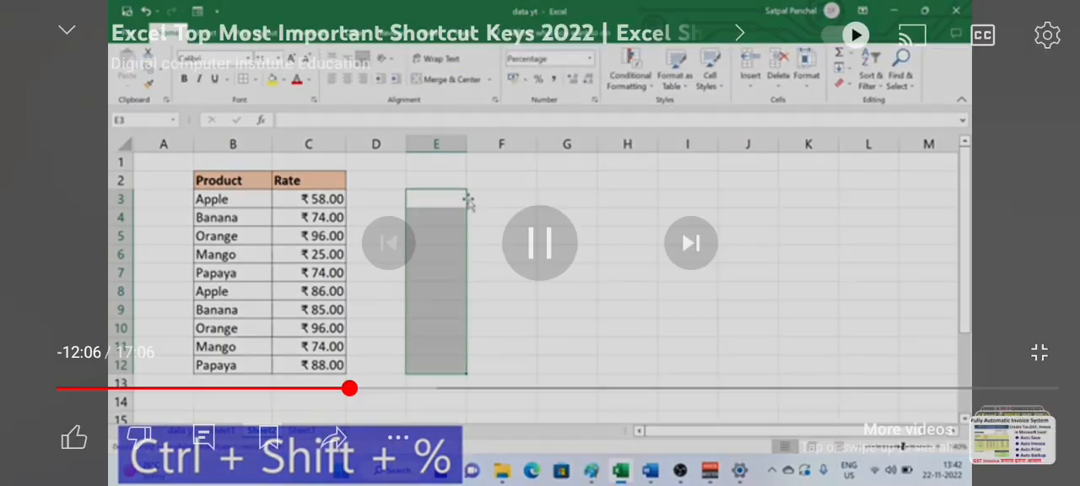
pyautogui.click(446, 202)
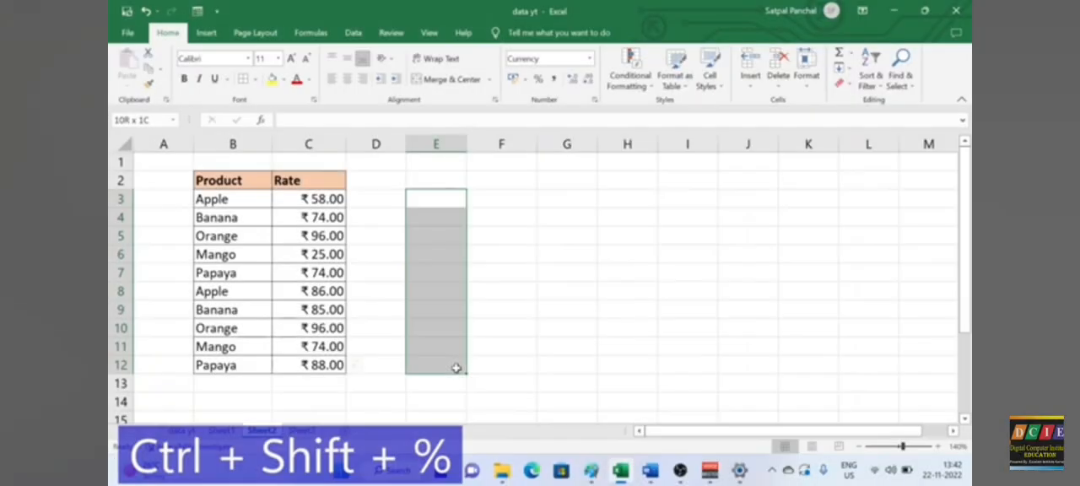
pyautogui.moveTo(456, 368); pyautogui.dragTo(456, 368)
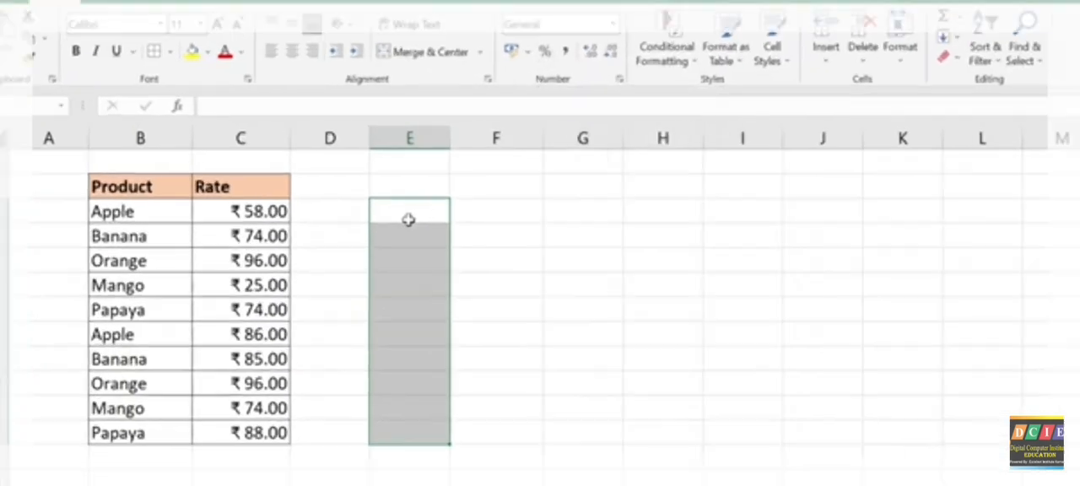
pyautogui.hotkey('ctrl', 'shift', '5')
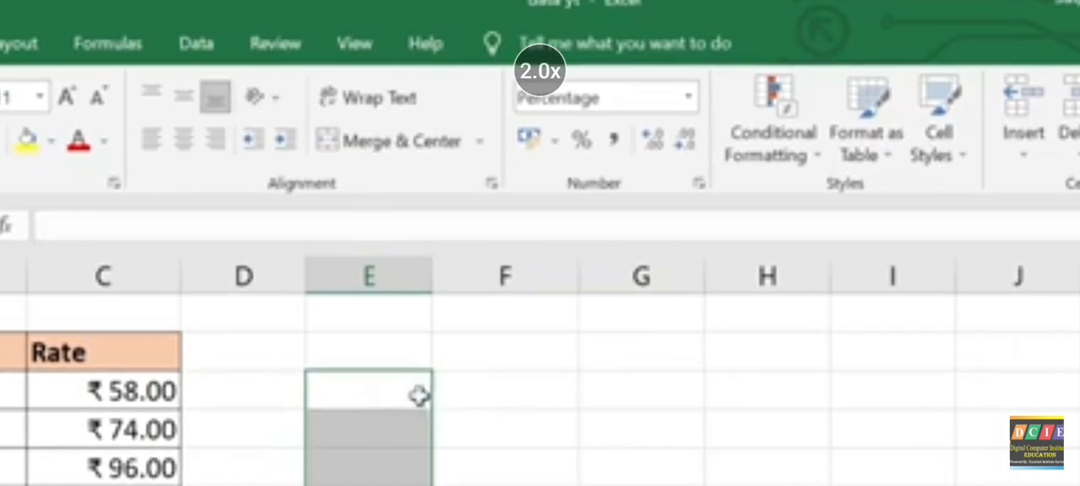
# Step: Enter 58%, 25%, 48% and 47% down the percentage-formatted cells starting at E3
pyautogui.click(417, 390)
pyautogui.write('58')
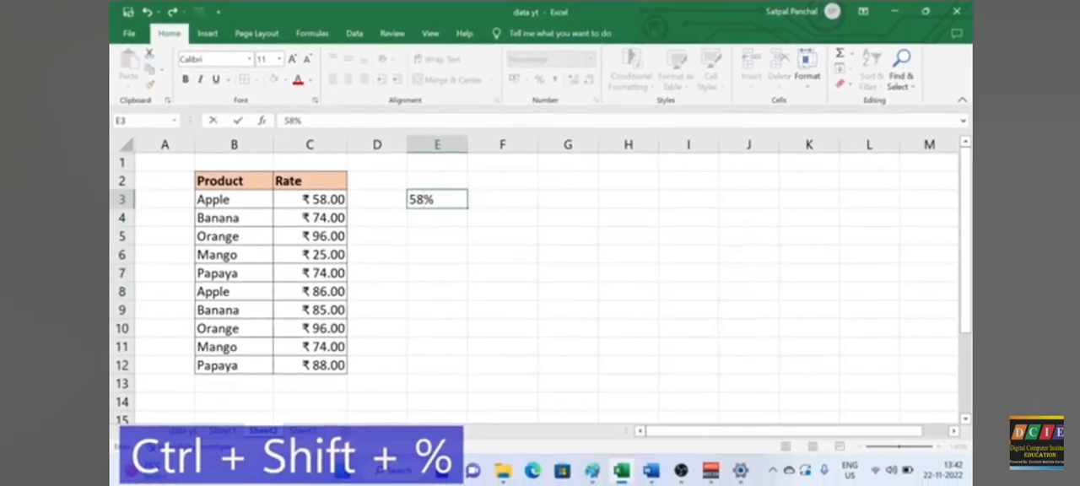
pyautogui.press('Return')
pyautogui.write('25')
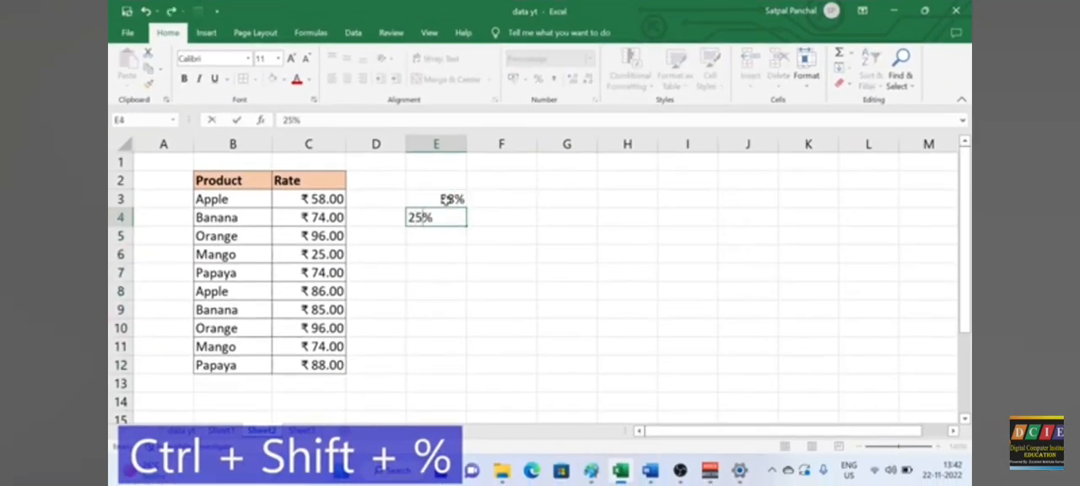
pyautogui.press('Return')
pyautogui.write('48')
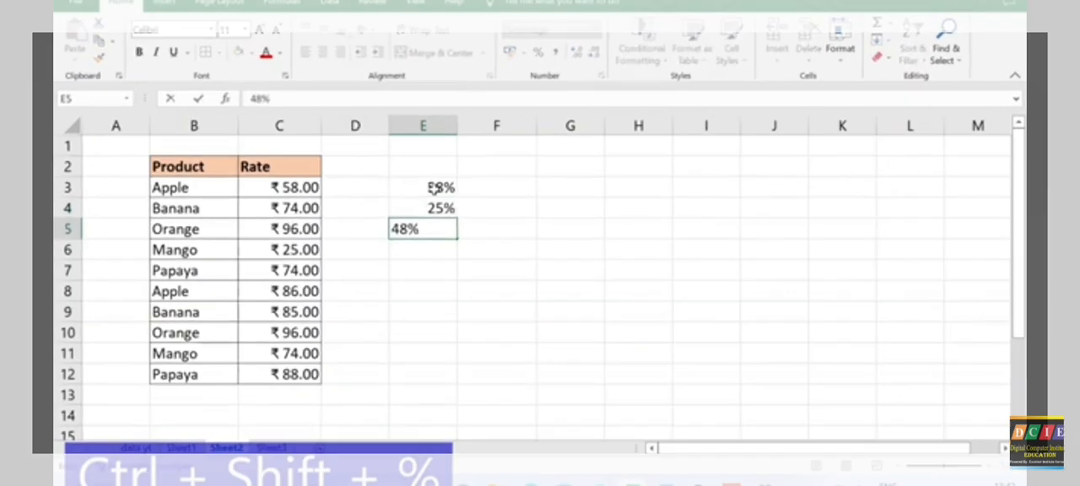
pyautogui.press('Return')
pyautogui.write('47')
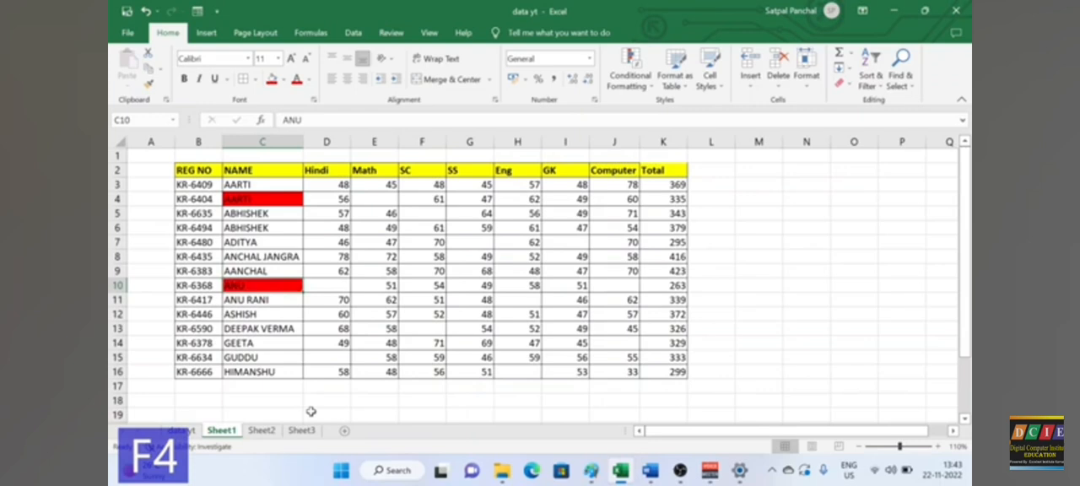
# Step: Try repeating the red fill on the GK marks in I8:I9 of Sheet1, and undo it
pyautogui.moveTo(574, 272); pyautogui.dragTo(580, 264)
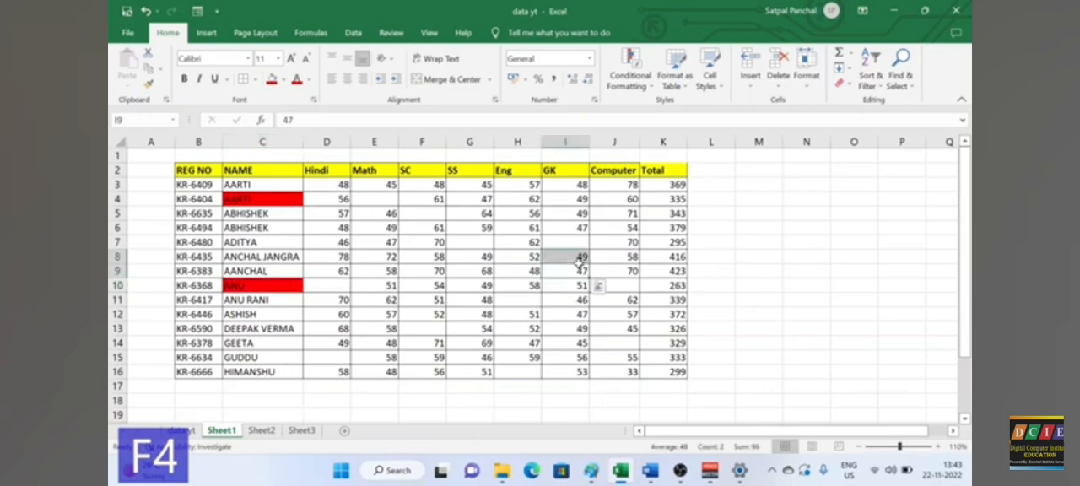
pyautogui.press('F4')
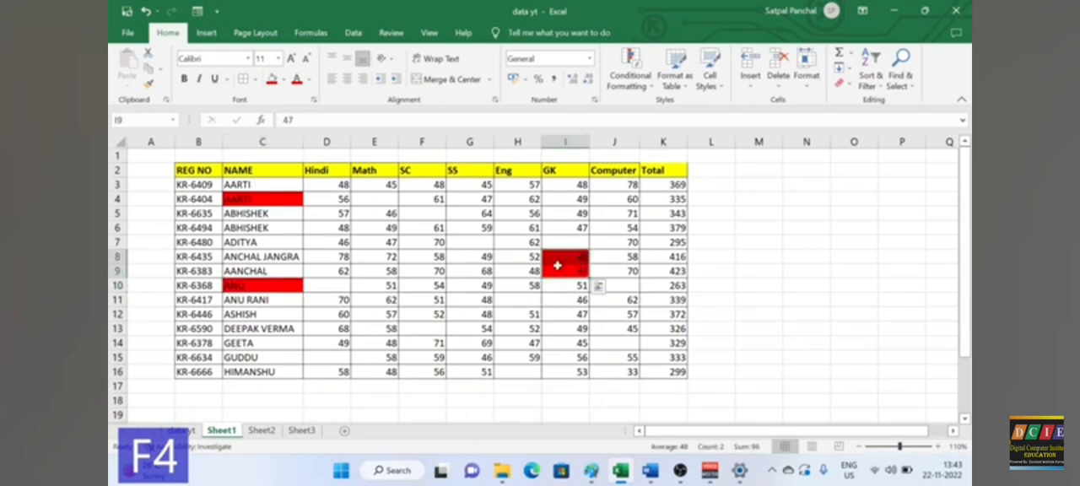
pyautogui.hotkey('ctrl', 'z')
pyautogui.click(785, 273)
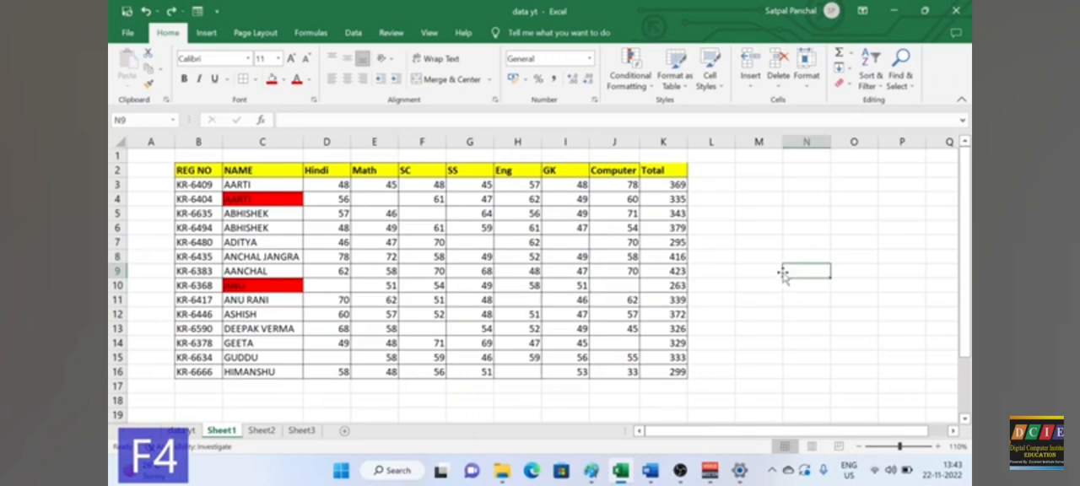
# Step: Make the SC mark in F7 bold and repeat the bold formatting on the Eng mark in H15
pyautogui.click(430, 246)
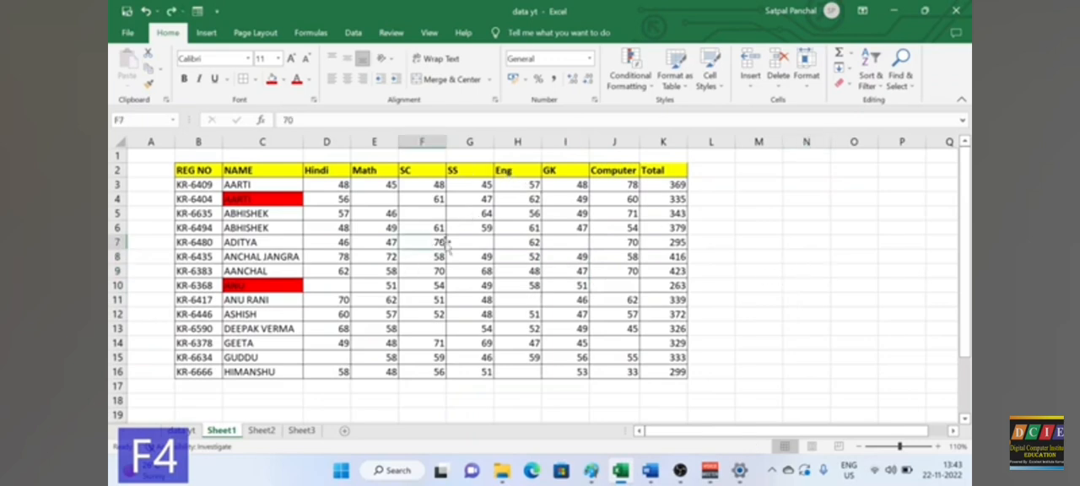
pyautogui.click(184, 79)
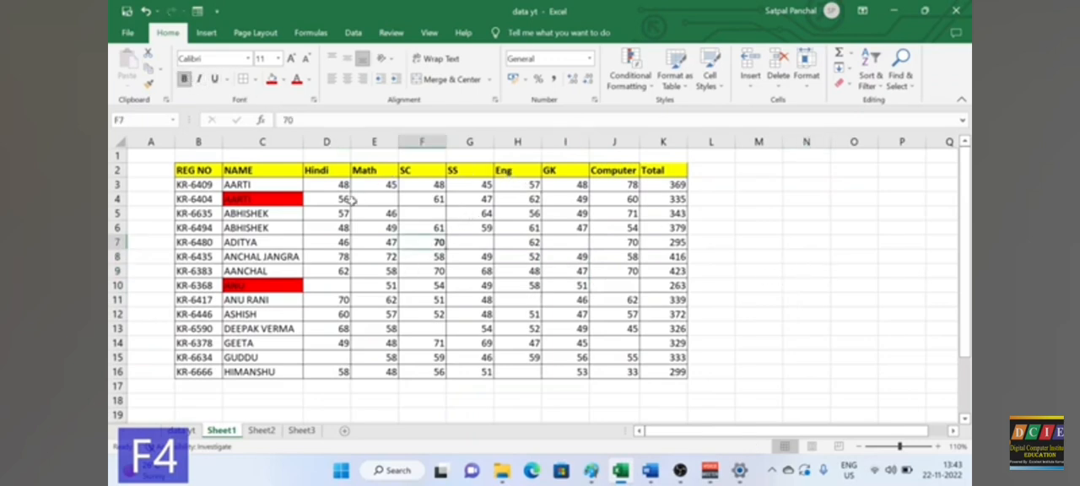
pyautogui.click(524, 359)
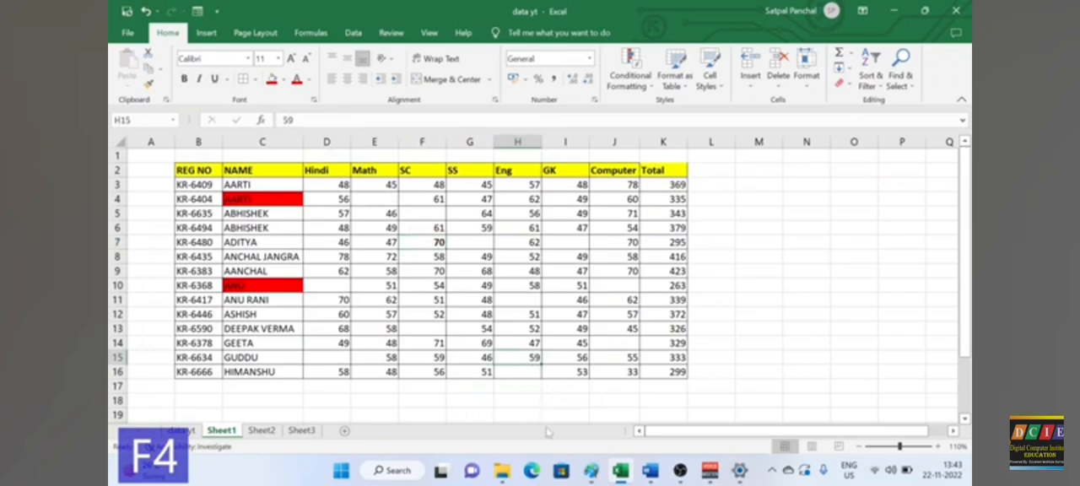
pyautogui.press('F4')
# Step: Try repeating the bold formatting on the registration number in B15, and undo it
pyautogui.click(199, 358)
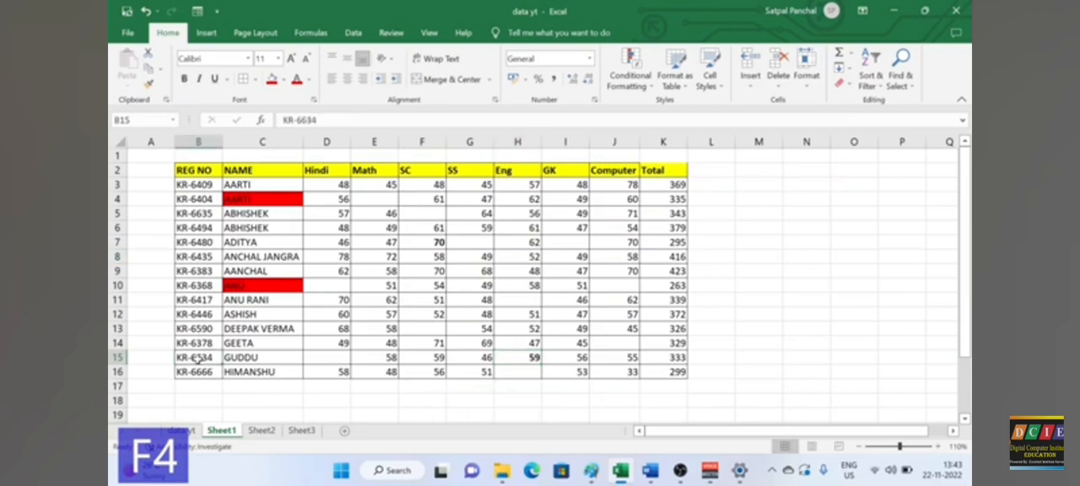
pyautogui.press('F4')
pyautogui.hotkey('ctrl', 'z')
# Step: Insert an entire blank row at row 5 of the marks table
pyautogui.click(239, 216)
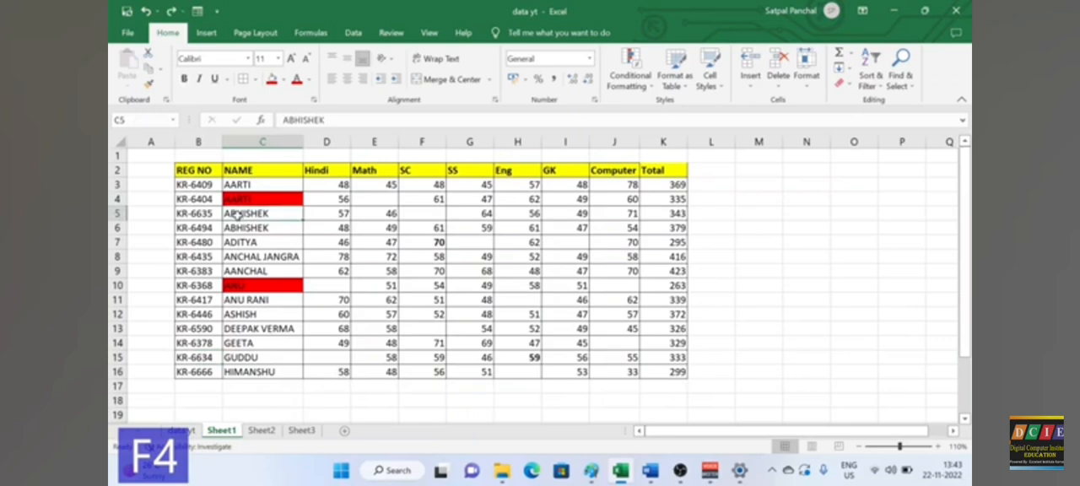
pyautogui.rightClick(239, 216)
pyautogui.click(295, 252)
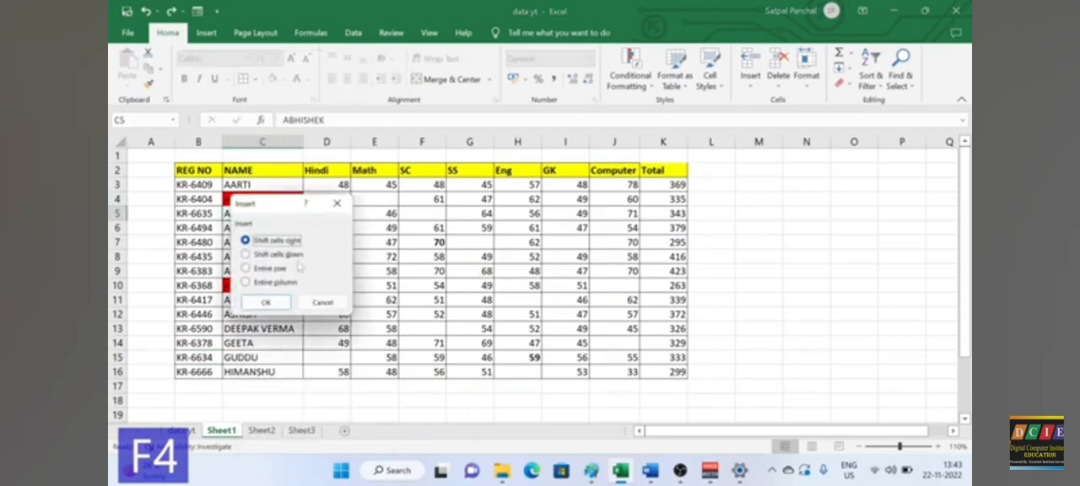
pyautogui.click(281, 268)
pyautogui.click(265, 303)
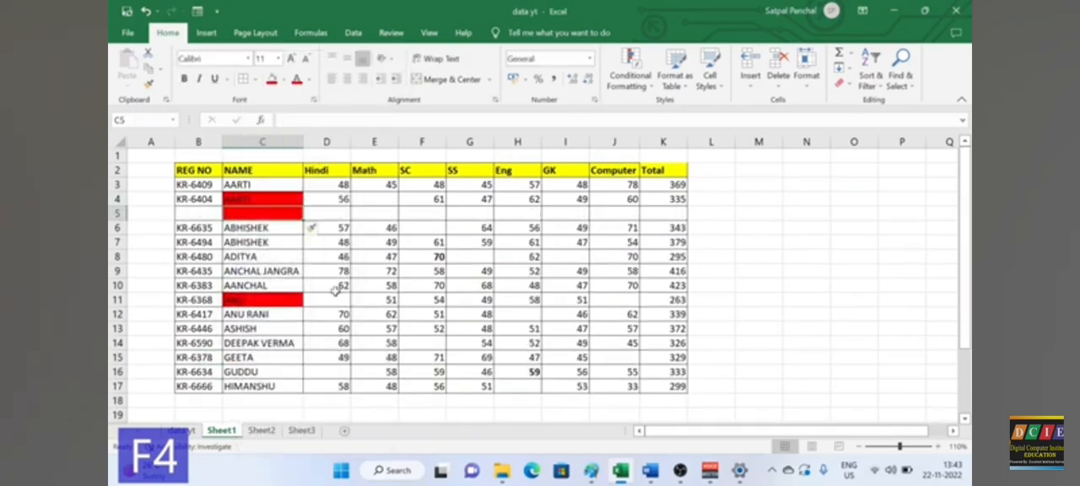
# Step: Repeat the entire-row insertion above the records in C9 and C15 of the marks table
pyautogui.click(255, 272)
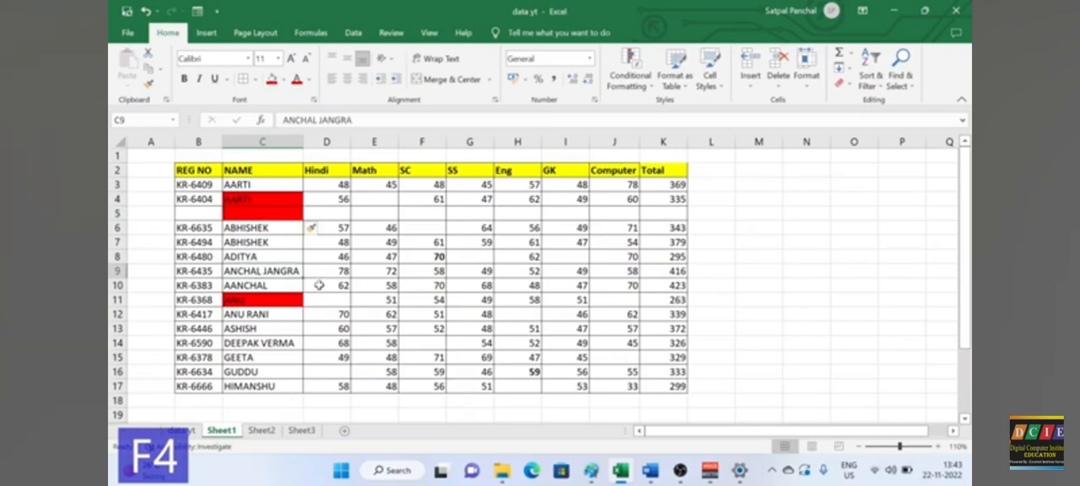
pyautogui.press('F4')
pyautogui.click(256, 358)
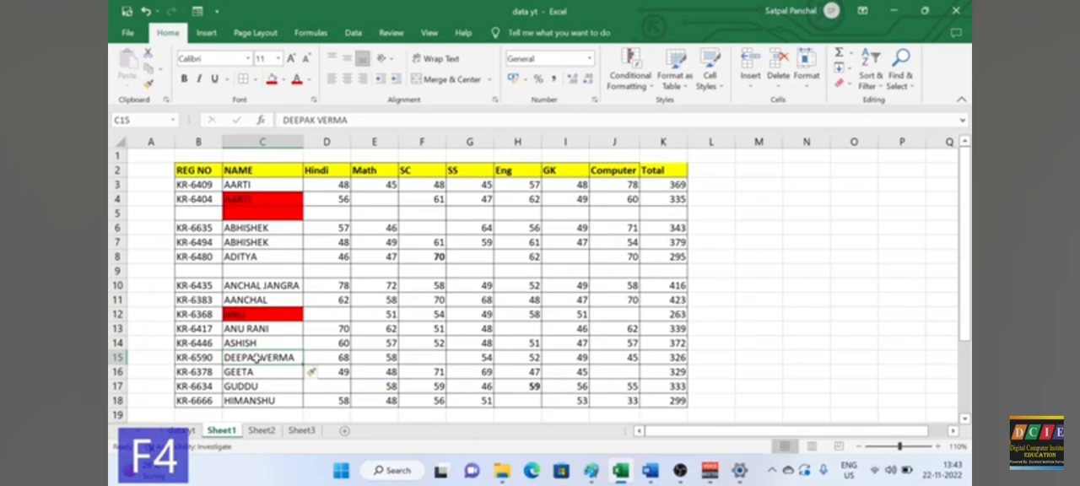
pyautogui.press('F4')
pyautogui.click(758, 314)
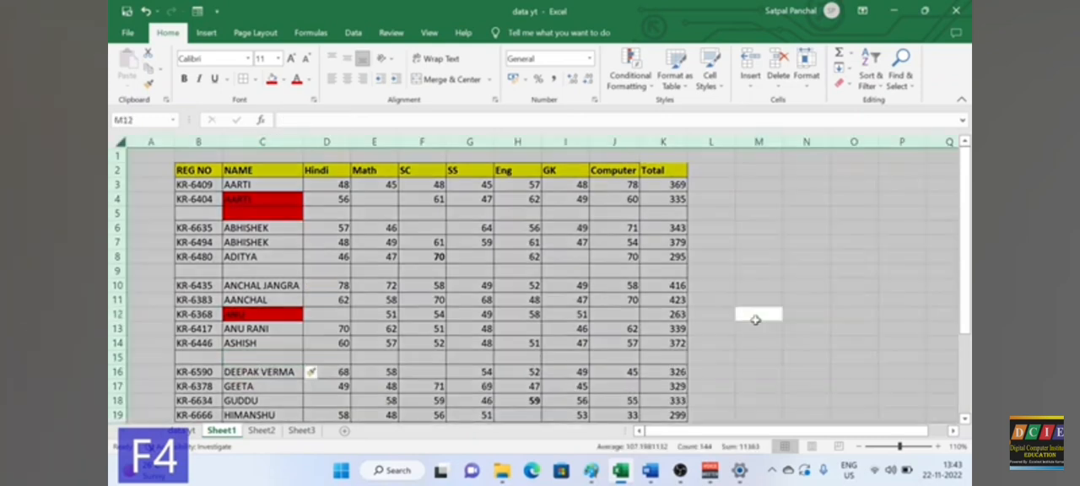
pyautogui.hotkey('ctrl', 'a')
pyautogui.click(722, 299)
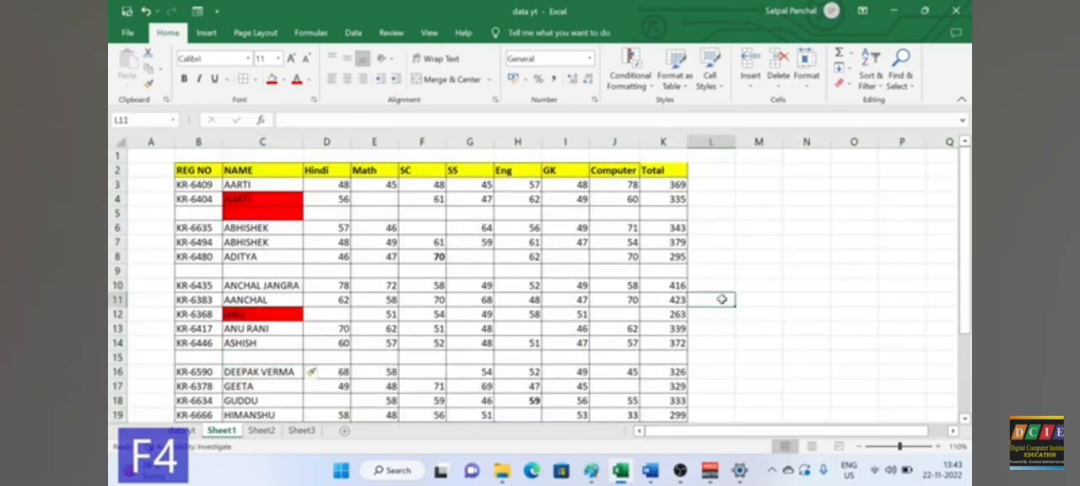
# Step: Undo the inserted blank rows, the bold formatting and the red fills in the marks table
pyautogui.hotkey('ctrl', 'z')
pyautogui.hotkey('ctrl', 'z')
pyautogui.hotkey('ctrl', 'z')
pyautogui.hotkey('ctrl', 'z')
pyautogui.hotkey('ctrl', 'z')
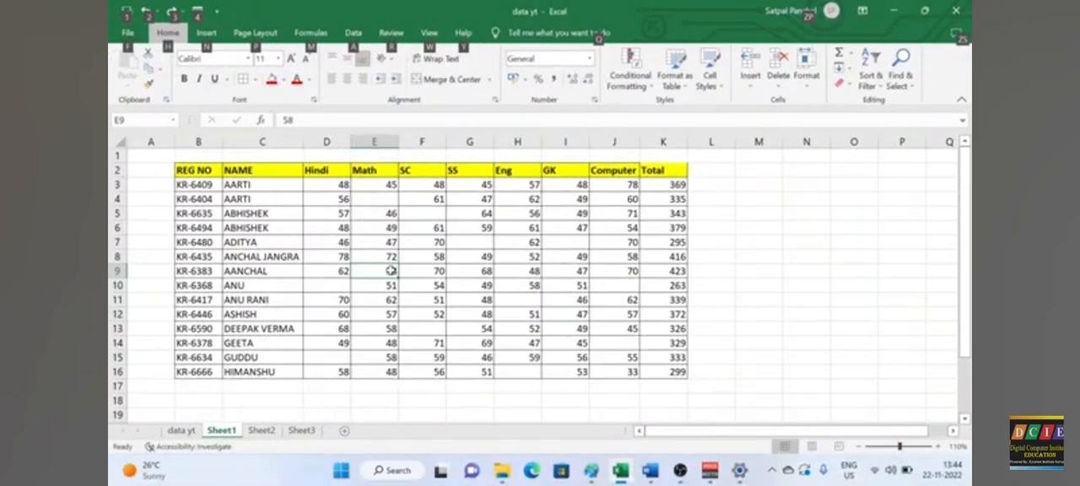
# Step: On Sheet2, set the rates in C3:C12 to the General number format and clear the percentages in column E
pyautogui.hotkey('alt', 'F1')
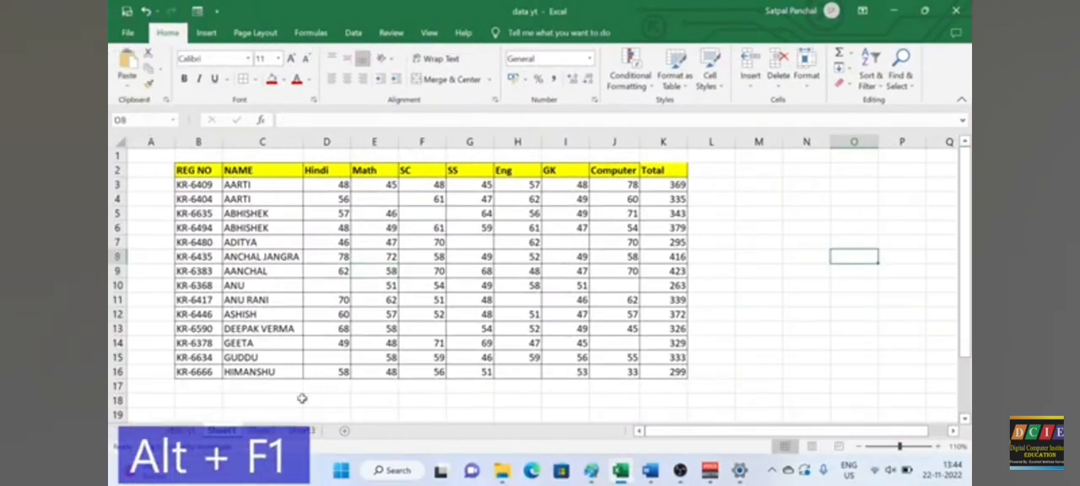
pyautogui.click(261, 431)
pyautogui.click(563, 271)
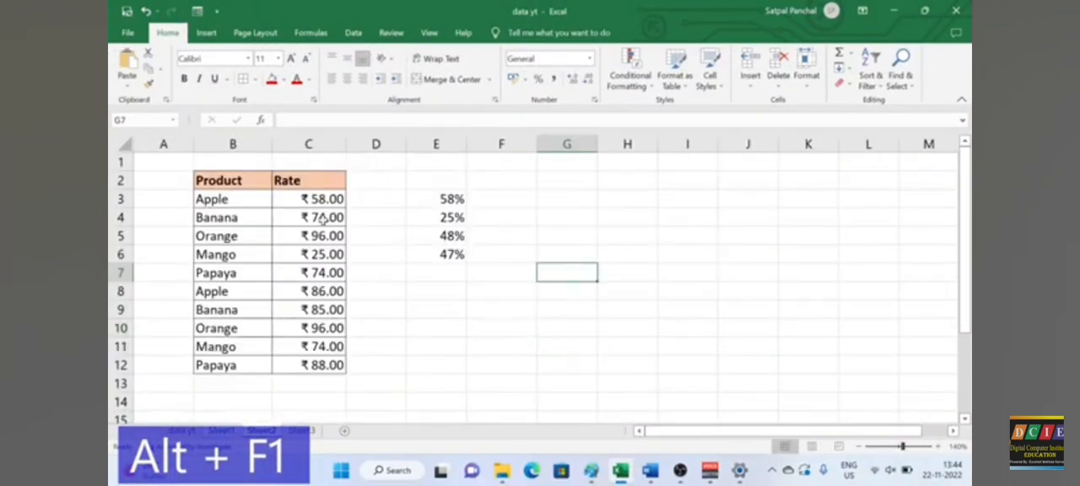
pyautogui.moveTo(325, 198); pyautogui.dragTo(330, 364)
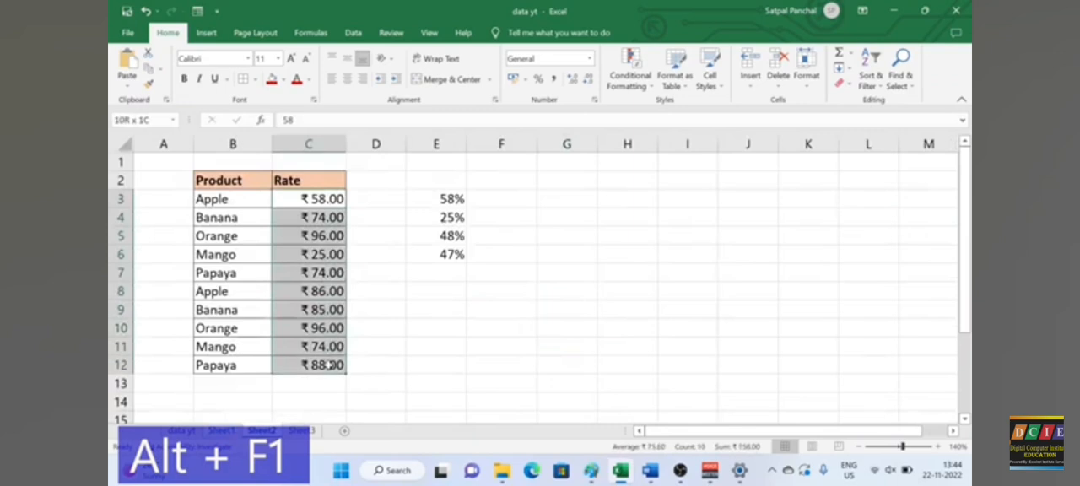
pyautogui.click(589, 58)
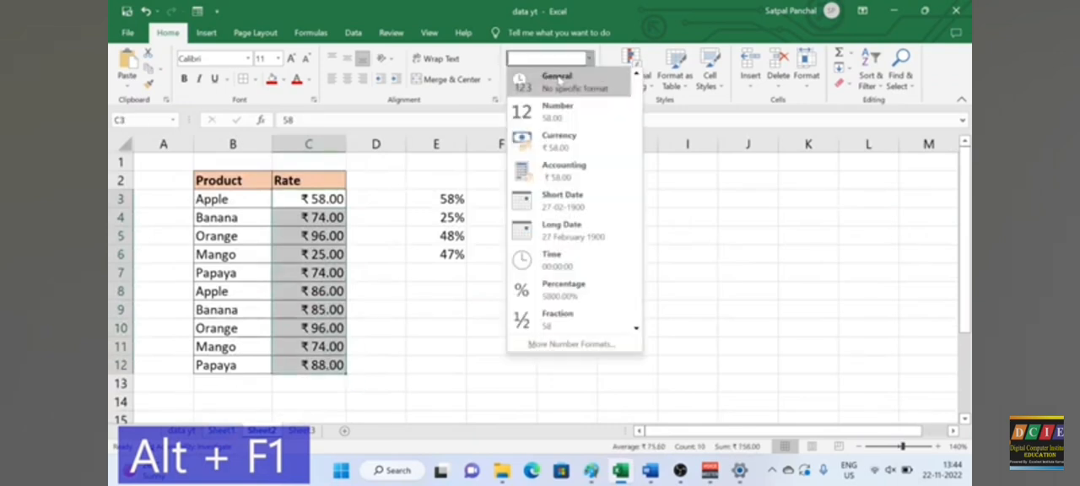
pyautogui.click(536, 77)
pyautogui.click(624, 272)
pyautogui.click(458, 202)
pyautogui.moveTo(422, 175); pyautogui.dragTo(470, 278)
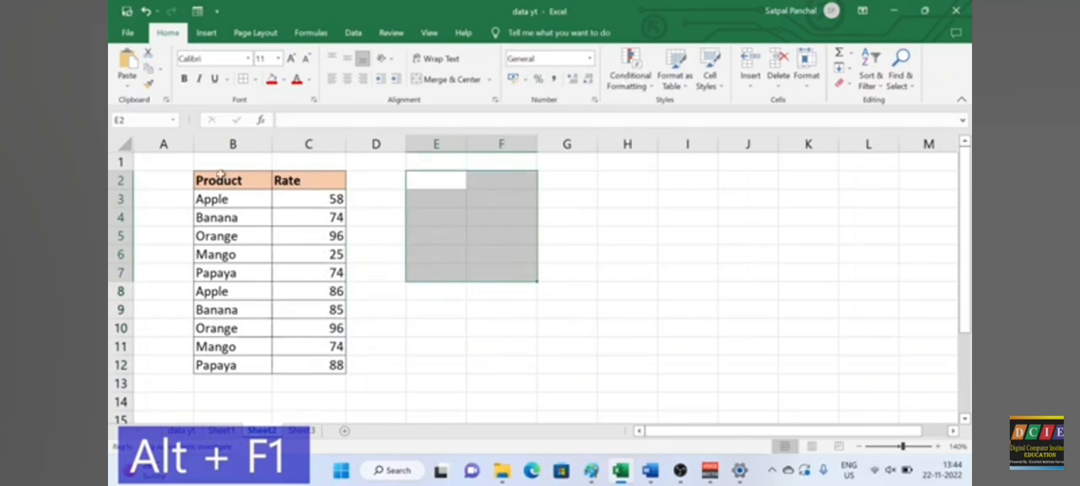
# Step: Insert a default column chart from the Product and Rate table in B2:C12
pyautogui.moveTo(221, 180); pyautogui.dragTo(313, 363)
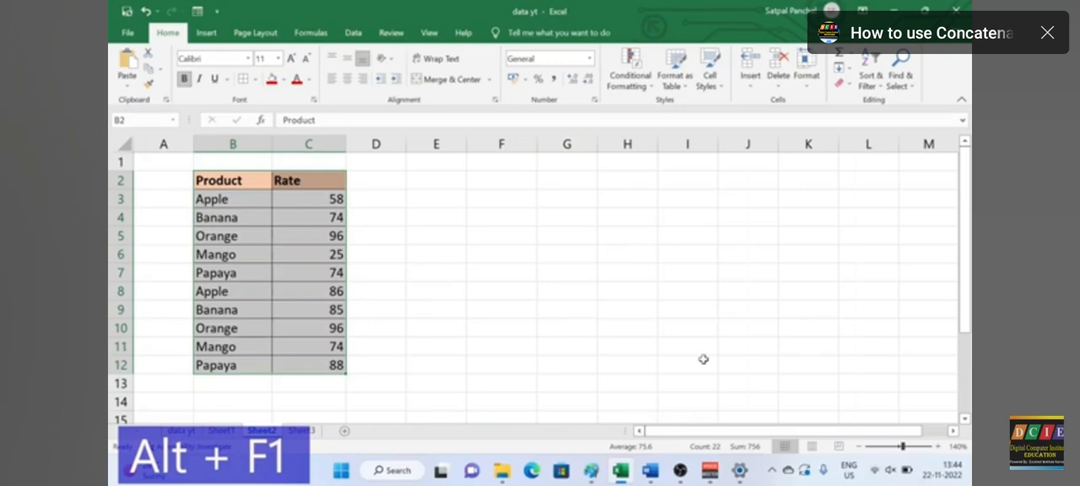
pyautogui.hotkey('alt', 'F1')
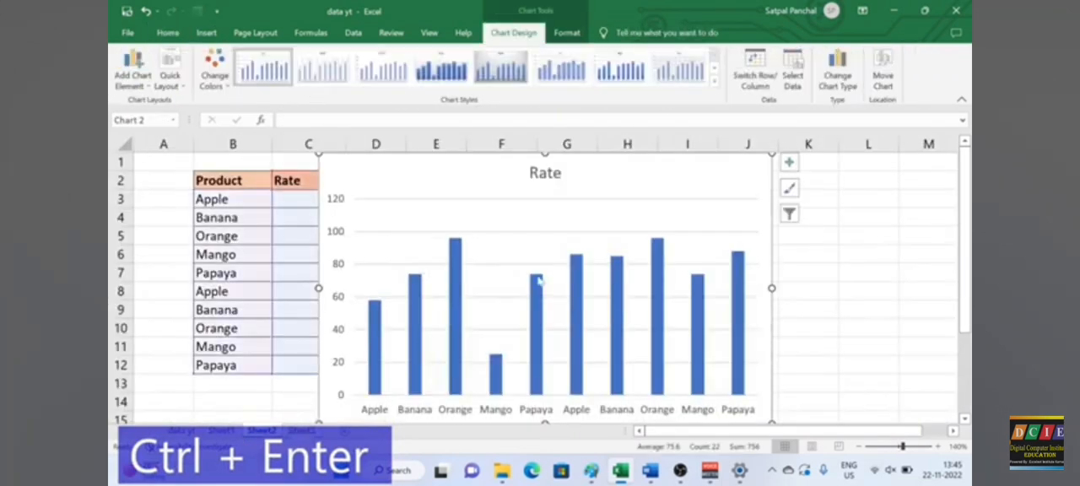
# Step: Cut the Rate chart from Sheet2
pyautogui.rightClick(536, 225)
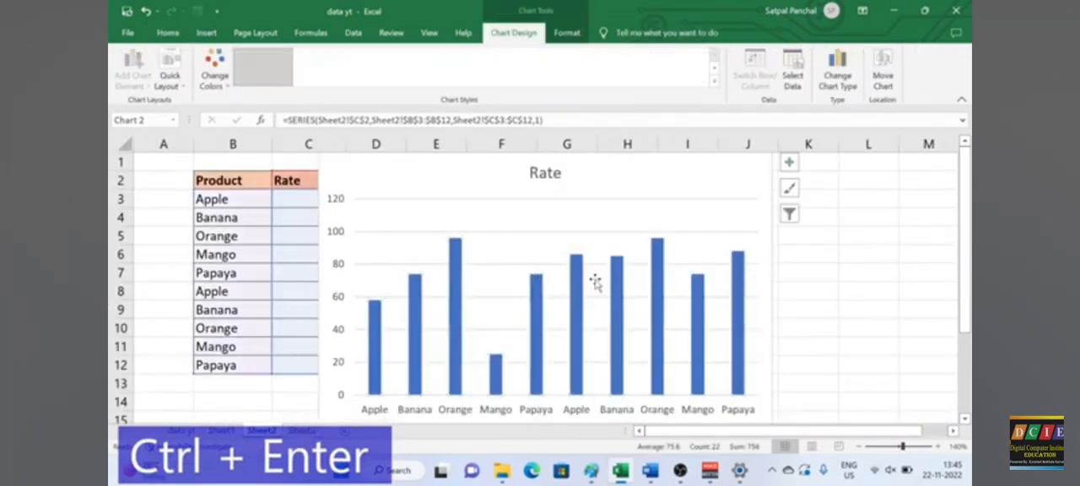
pyautogui.rightClick(754, 240)
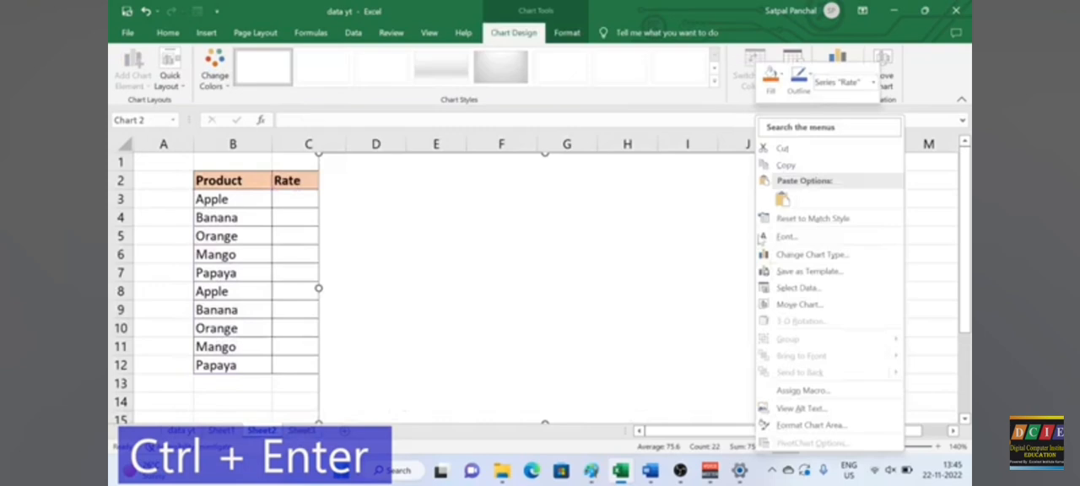
pyautogui.click(785, 149)
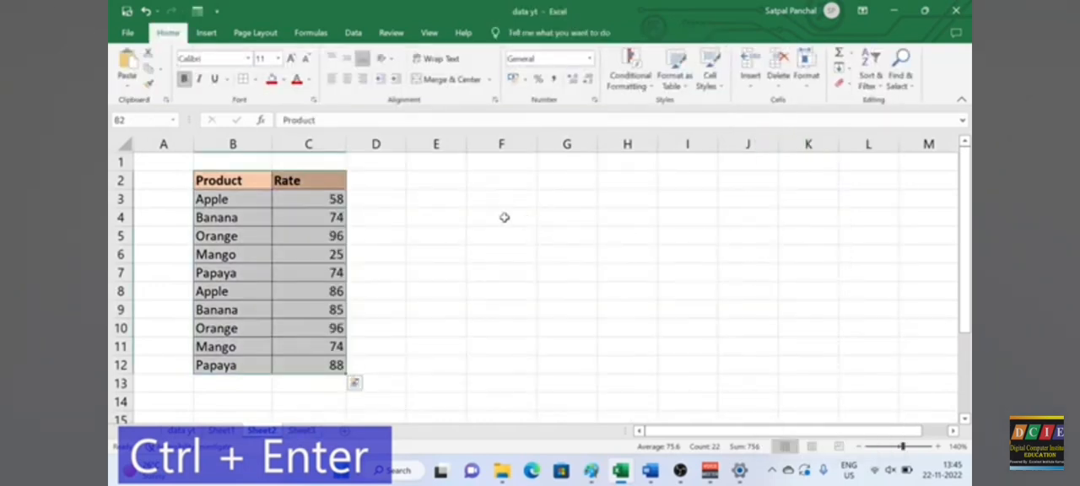
# Step: Enter the letter a one cell at a time in F4, G8, I4 and I9
pyautogui.click(504, 217)
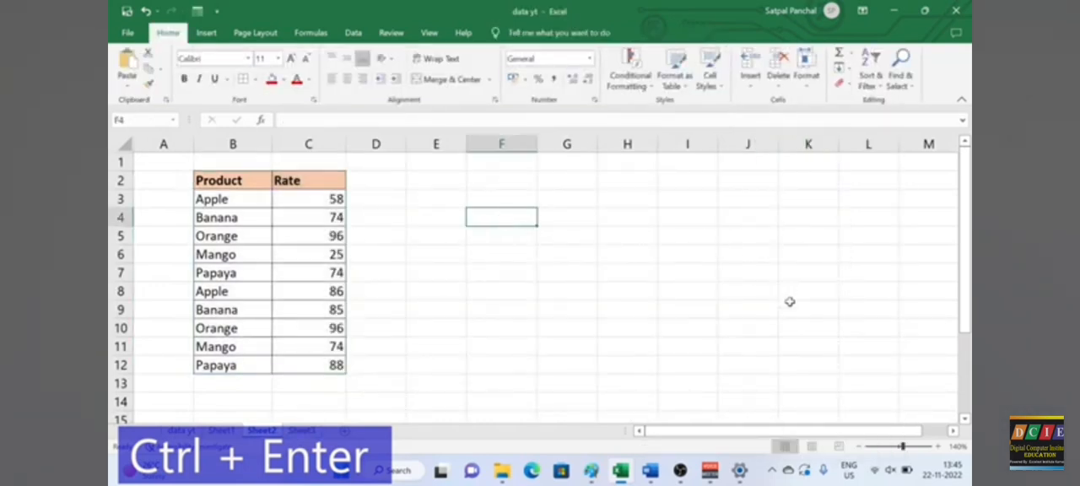
pyautogui.write('a')
pyautogui.click(592, 291)
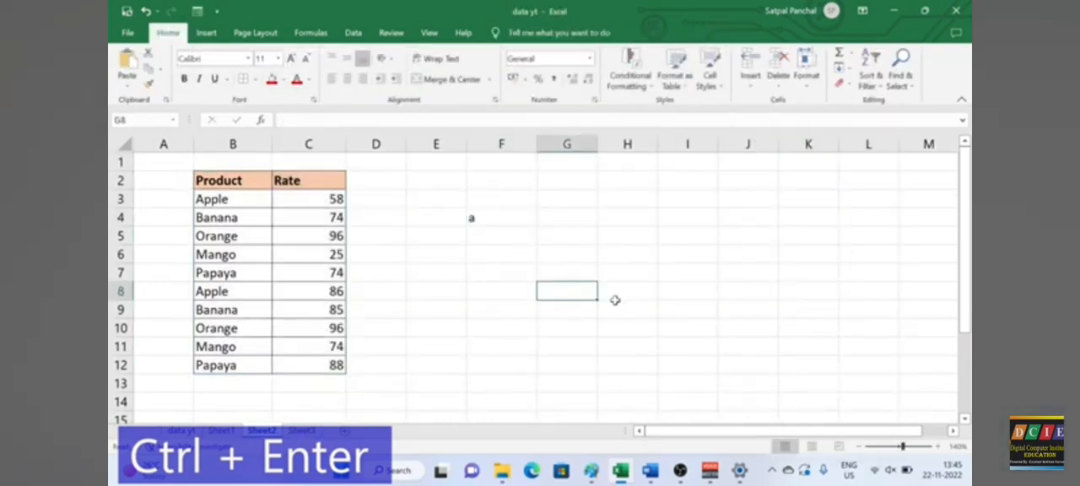
pyautogui.write('a')
pyautogui.click(697, 222)
pyautogui.write('a')
pyautogui.click(675, 314)
pyautogui.write('a')
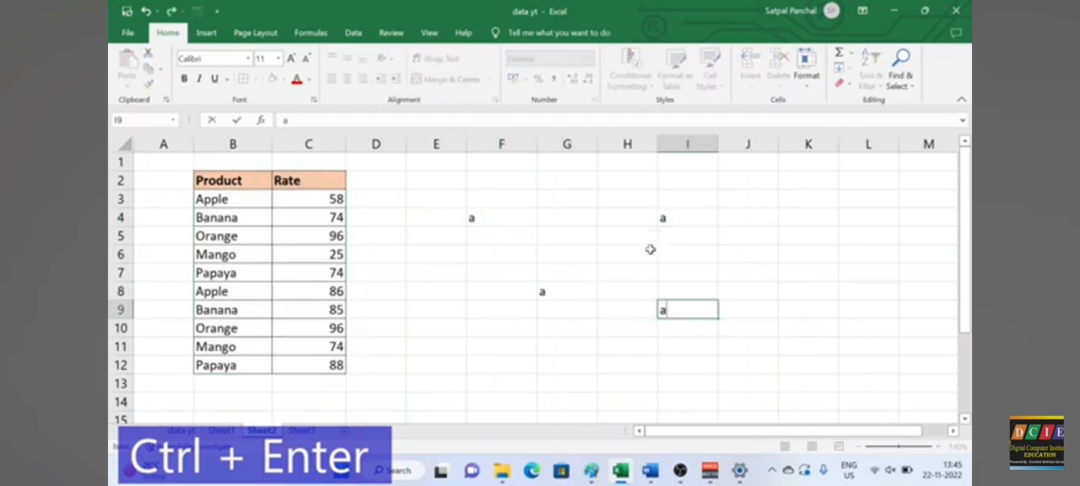
# Step: Cancel the entry in I9 and undo the a entries in the other cells
pyautogui.press('Escape')
pyautogui.hotkey('ctrl', 'z')
pyautogui.hotkey('ctrl', 'z')
pyautogui.hotkey('ctrl', 'z')
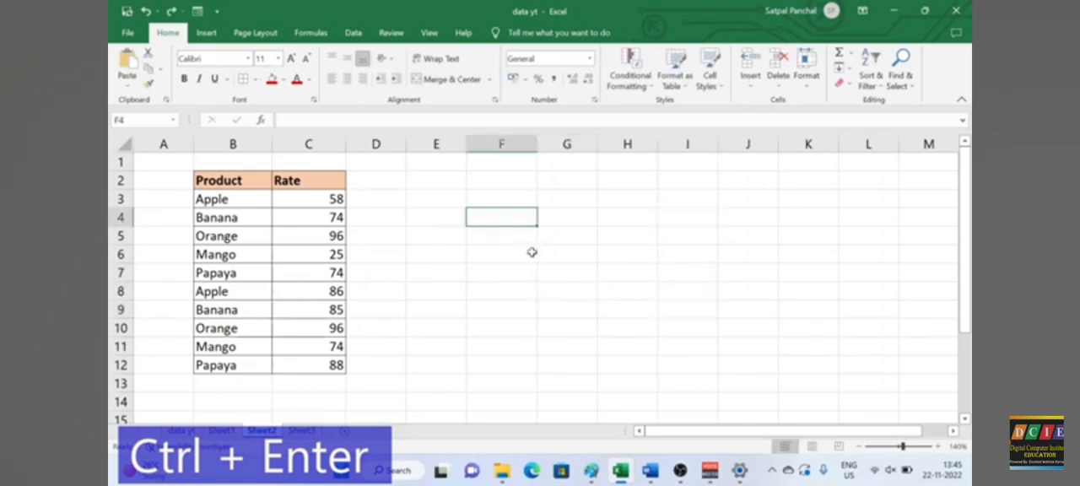
# Step: Enter ok simultaneously in the scattered cells F4, I4, G5, K5, F8, I8, G9:G10, J9, G13, H13 and L13
pyautogui.keyDown('ctrl'); pyautogui.click(499, 293); pyautogui.keyUp('ctrl')
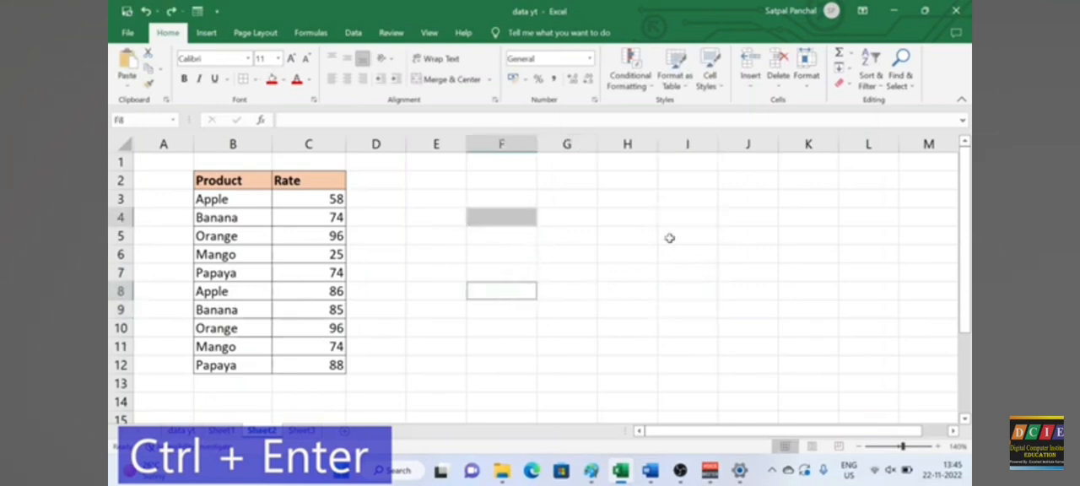
pyautogui.keyDown('ctrl'); pyautogui.click(675, 217); pyautogui.keyUp('ctrl')
pyautogui.keyDown('ctrl'); pyautogui.click(745, 315); pyautogui.keyUp('ctrl')
pyautogui.keyDown('ctrl'); pyautogui.click(832, 230); pyautogui.keyUp('ctrl')
pyautogui.keyDown('ctrl'); pyautogui.click(673, 291); pyautogui.keyUp('ctrl')
pyautogui.keyDown('ctrl'); pyautogui.click(634, 367); pyautogui.keyUp('ctrl')
pyautogui.keyDown('ctrl'); pyautogui.click(579, 239); pyautogui.keyUp('ctrl')
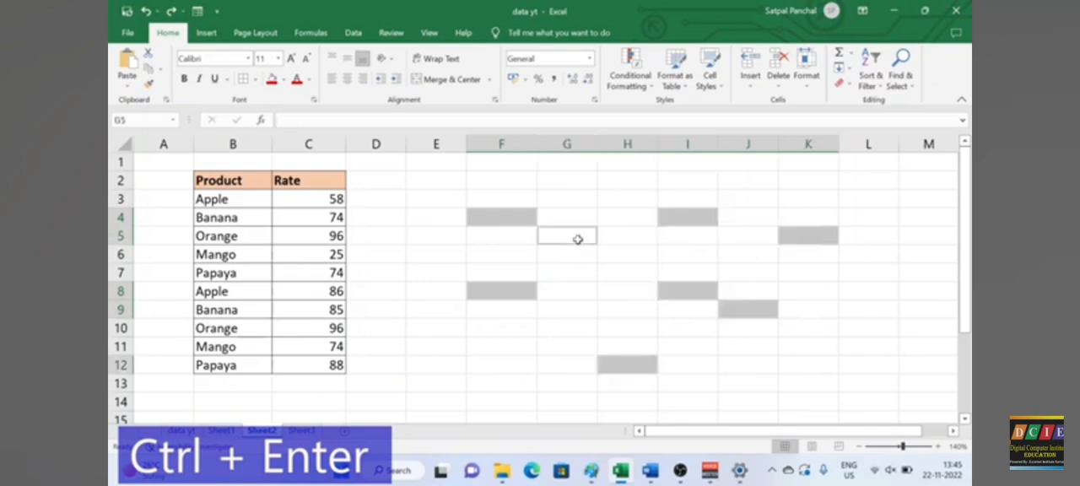
pyautogui.keyDown('ctrl'); pyautogui.click(654, 364); pyautogui.keyUp('ctrl')
pyautogui.keyDown('ctrl'); pyautogui.click(851, 385); pyautogui.keyUp('ctrl')
pyautogui.keyDown('ctrl'); pyautogui.click(638, 380); pyautogui.keyUp('ctrl')
pyautogui.keyDown('ctrl'); pyautogui.moveTo(567, 309); pyautogui.dragTo(567, 328); pyautogui.keyUp('ctrl')
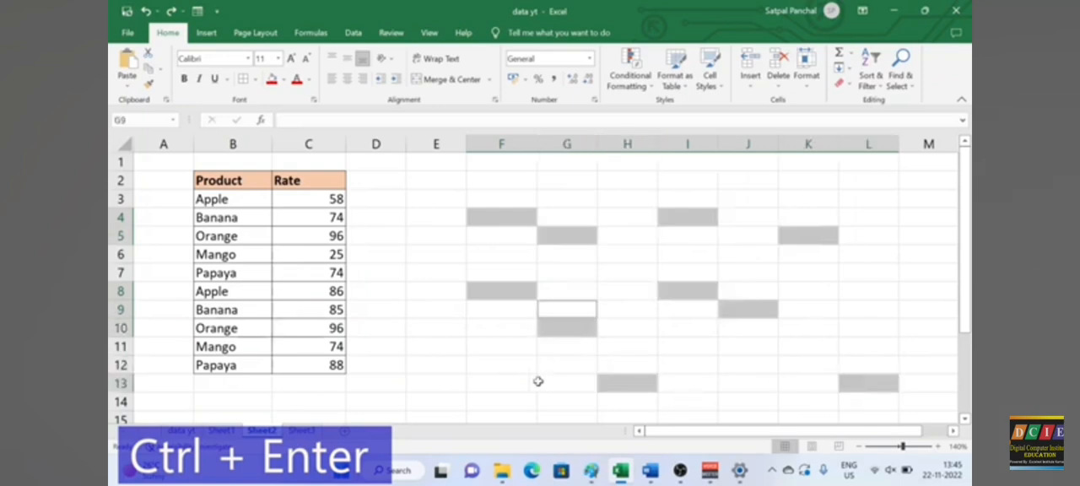
pyautogui.keyDown('ctrl'); pyautogui.click(549, 383); pyautogui.keyUp('ctrl')
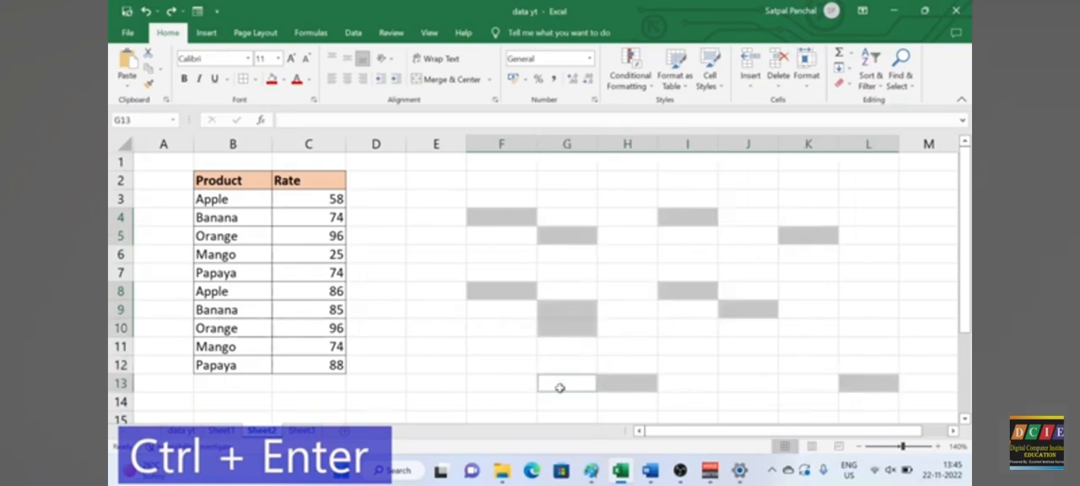
pyautogui.write('ok')
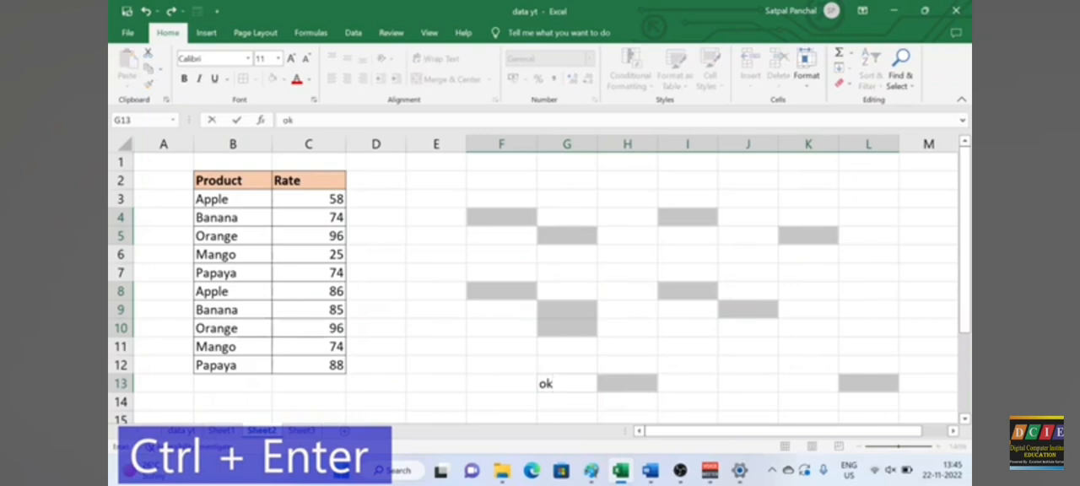
pyautogui.hotkey('ctrl', 'Return')
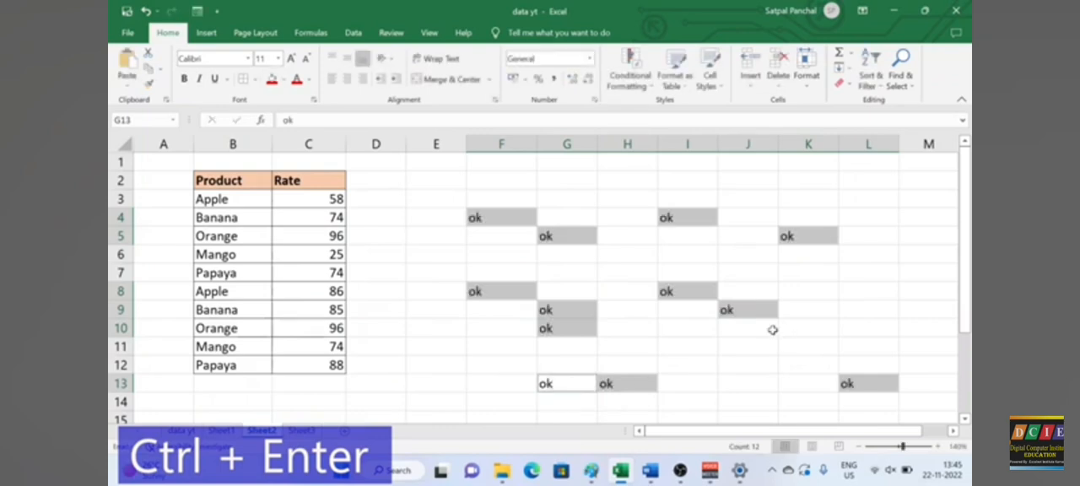
pyautogui.click(700, 364)
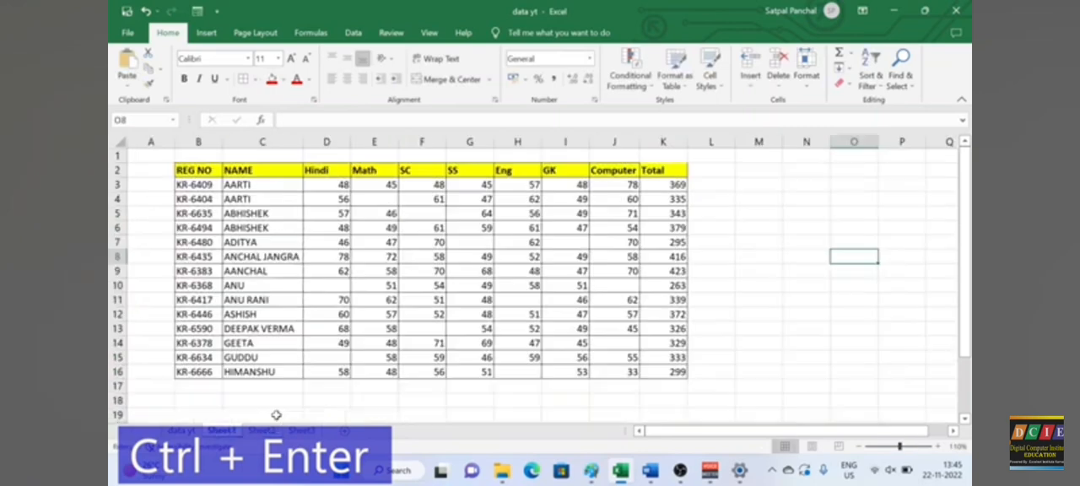
# Step: Select all blank cells within D3:K16 of the Sheet1 marks table using Go To Special with Blanks
pyautogui.click(365, 199)
pyautogui.click(422, 212)
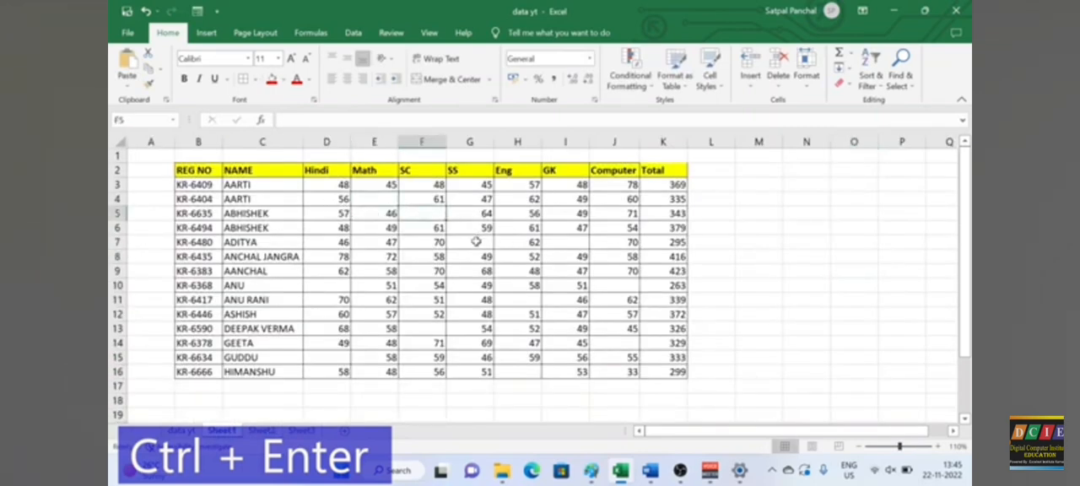
pyautogui.click(478, 240)
pyautogui.click(578, 244)
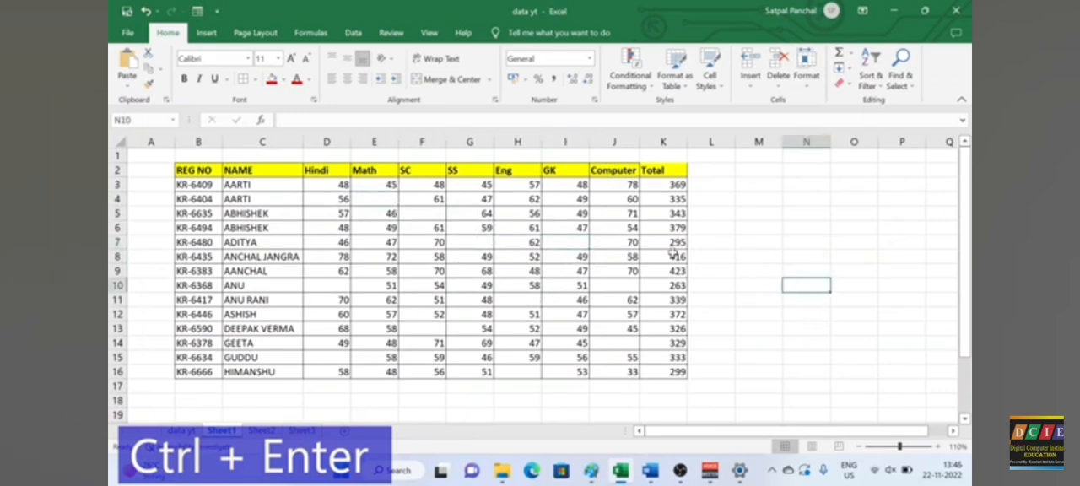
pyautogui.moveTo(327, 184); pyautogui.dragTo(643, 373)
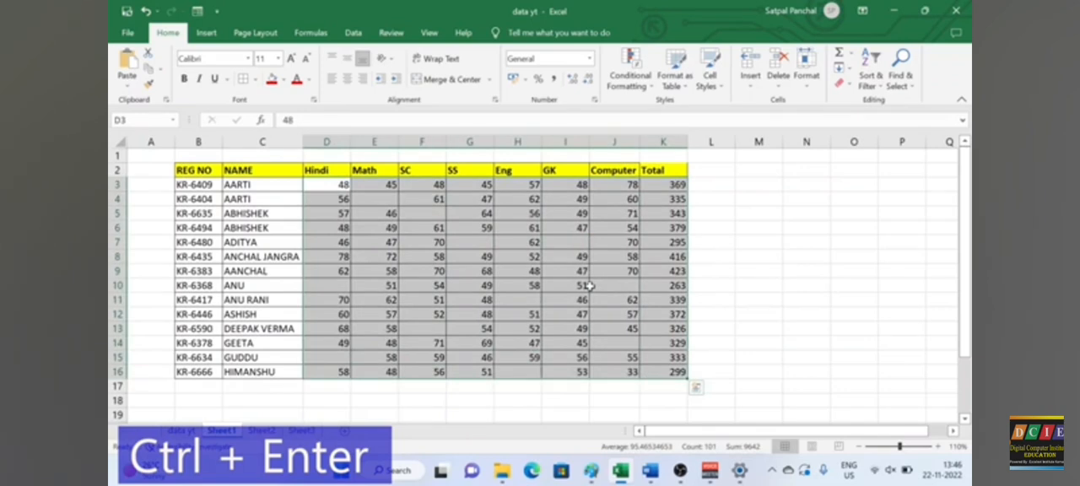
pyautogui.hotkey('ctrl', 'g')
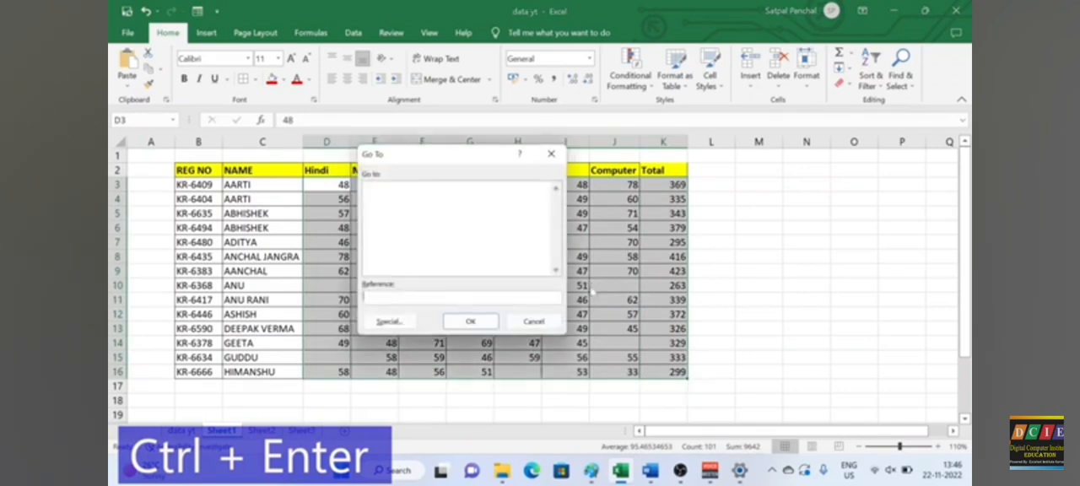
pyautogui.click(391, 323)
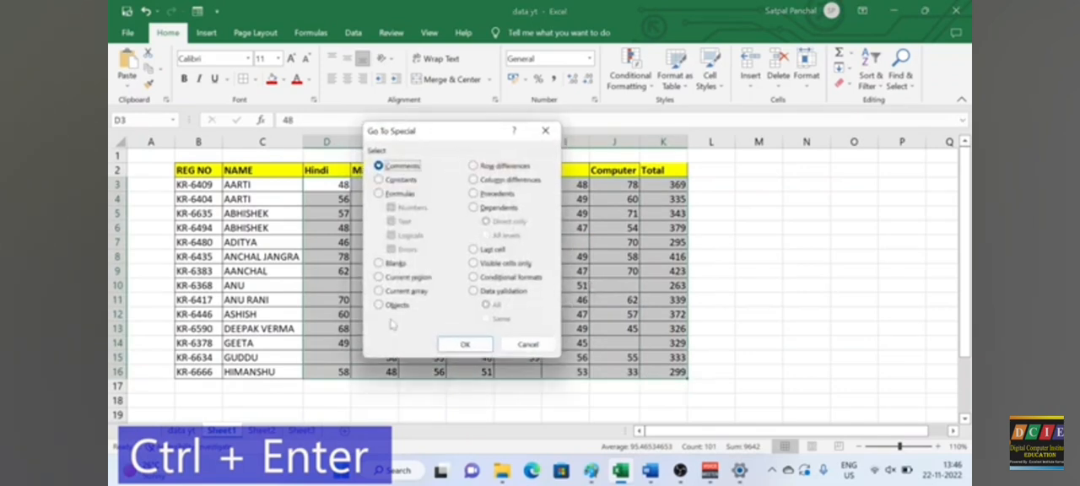
pyautogui.click(380, 263)
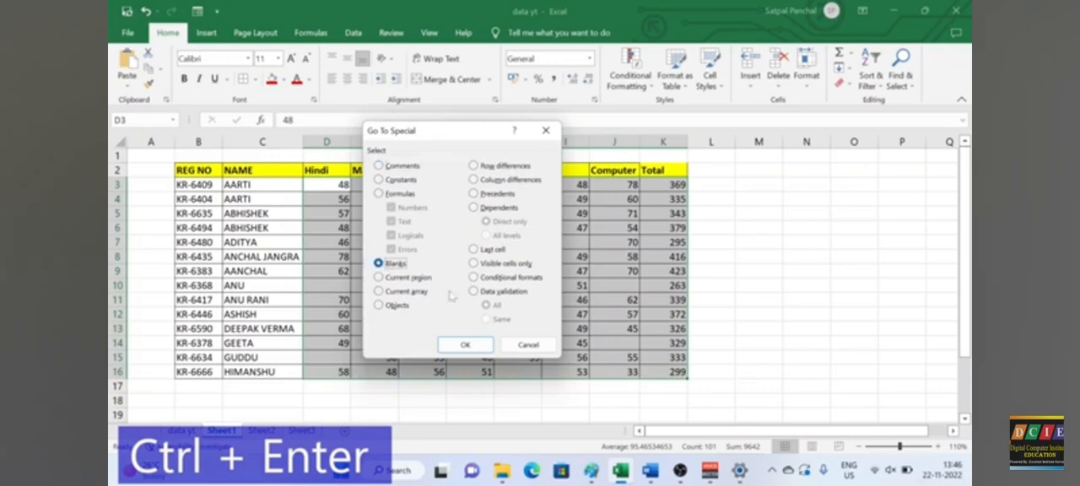
pyautogui.click(465, 345)
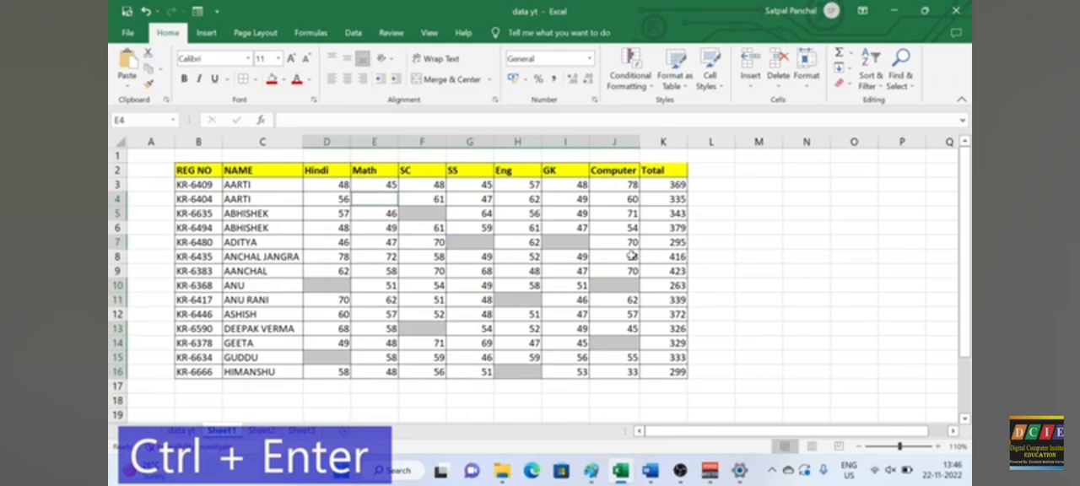
# Step: Fill all the selected blank mark cells with A in one entry
pyautogui.write('A')
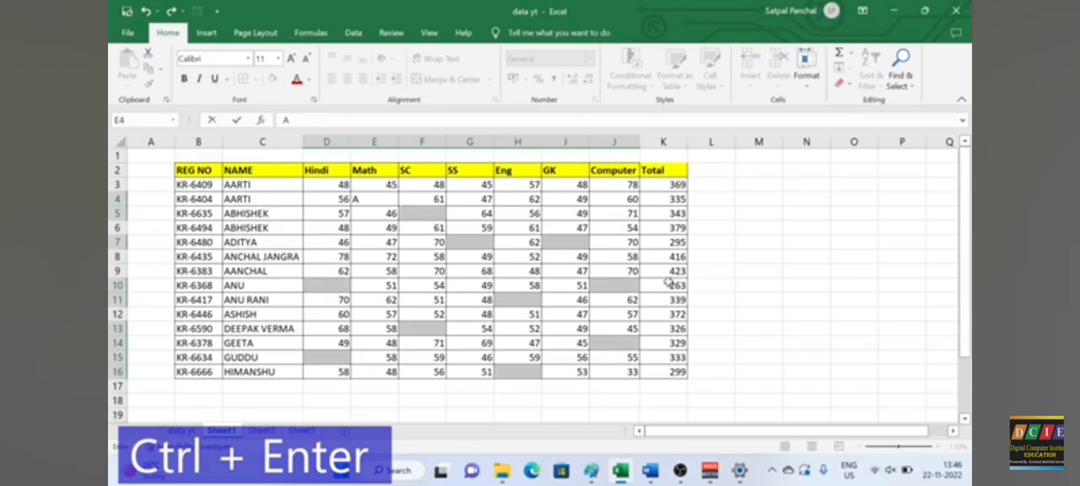
pyautogui.hotkey('ctrl', 'Return')
pyautogui.click(806, 268)
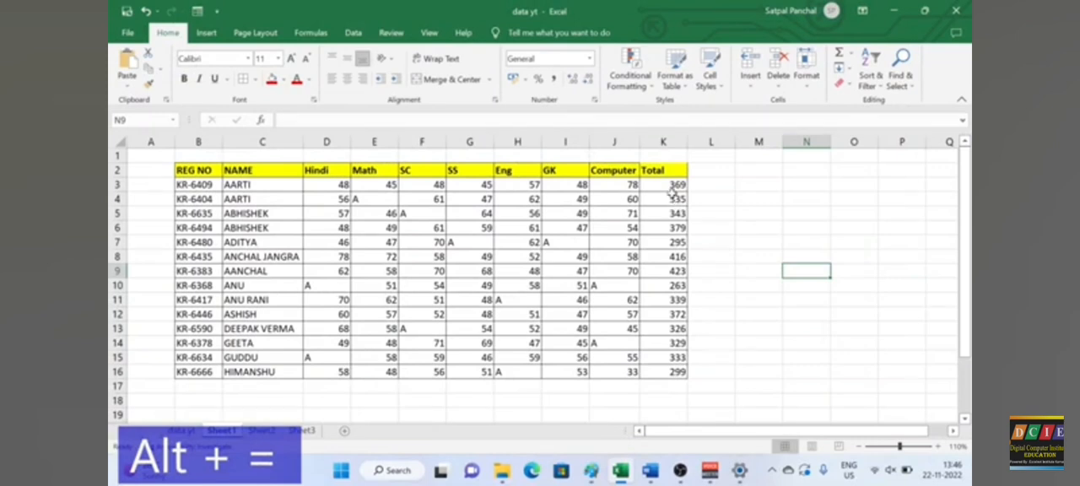
# Step: Clear all the totals in the Total column, K3:K16, of the Sheet1 marks table
pyautogui.moveTo(675, 185); pyautogui.dragTo(690, 372)
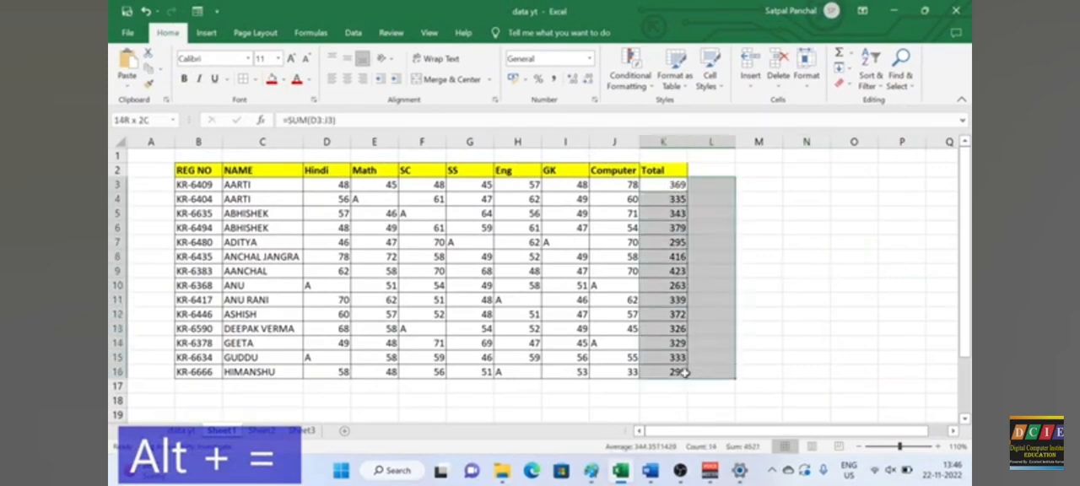
pyautogui.press('Delete')
pyautogui.click(767, 302)
# Step: Total the marks in D3:J3 with AutoSum in cell K3
pyautogui.click(665, 187)
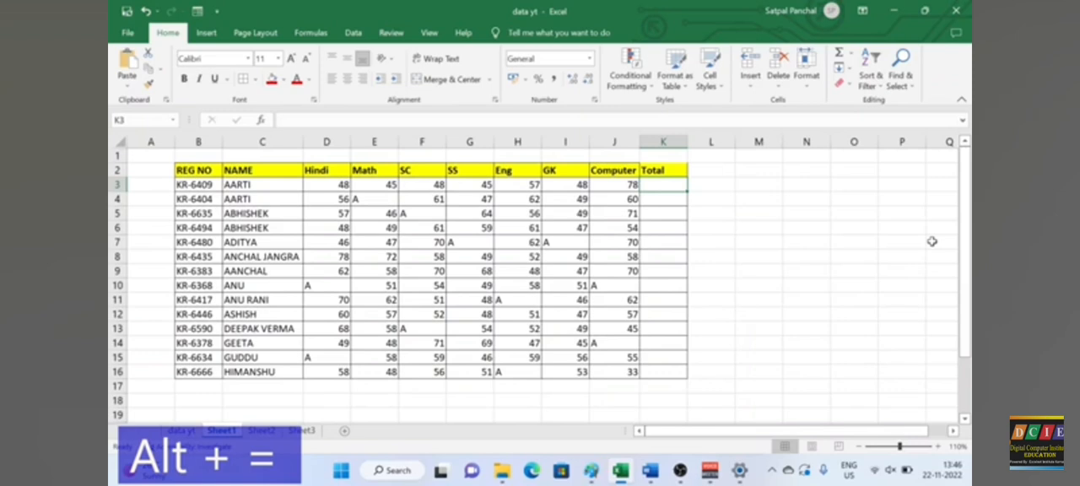
pyautogui.hotkey('alt', '=')
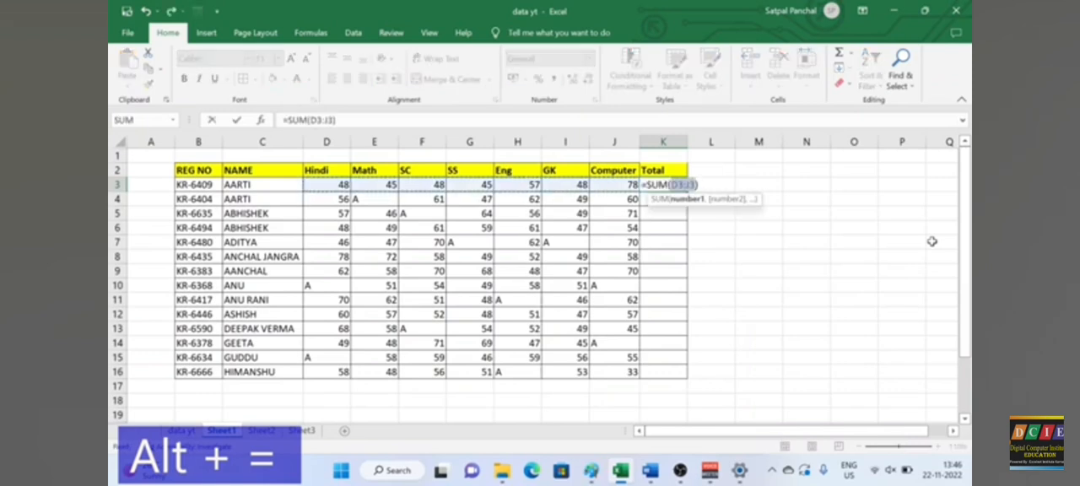
pyautogui.press('Return')
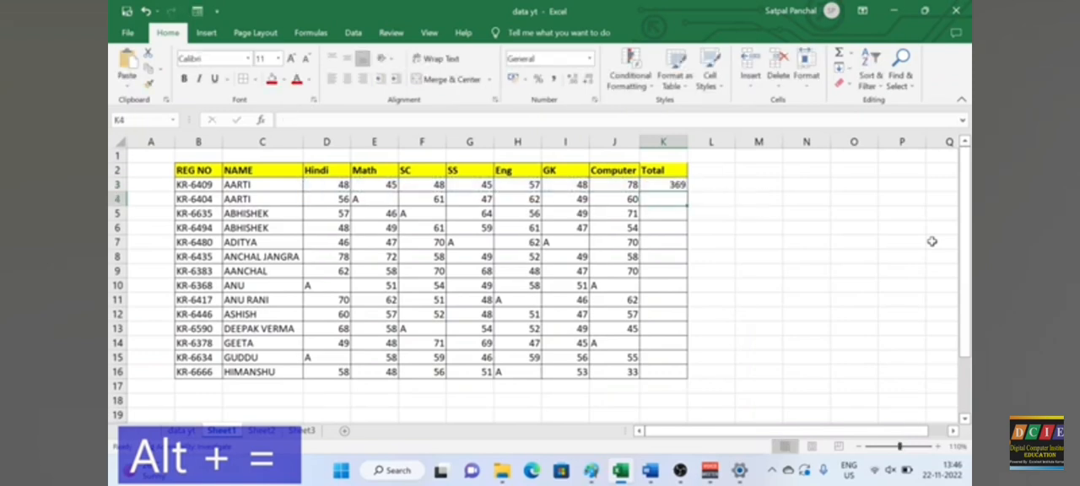
# Step: Try AutoSum in J17 below the Computer marks and cancel the formula
pyautogui.click(616, 386)
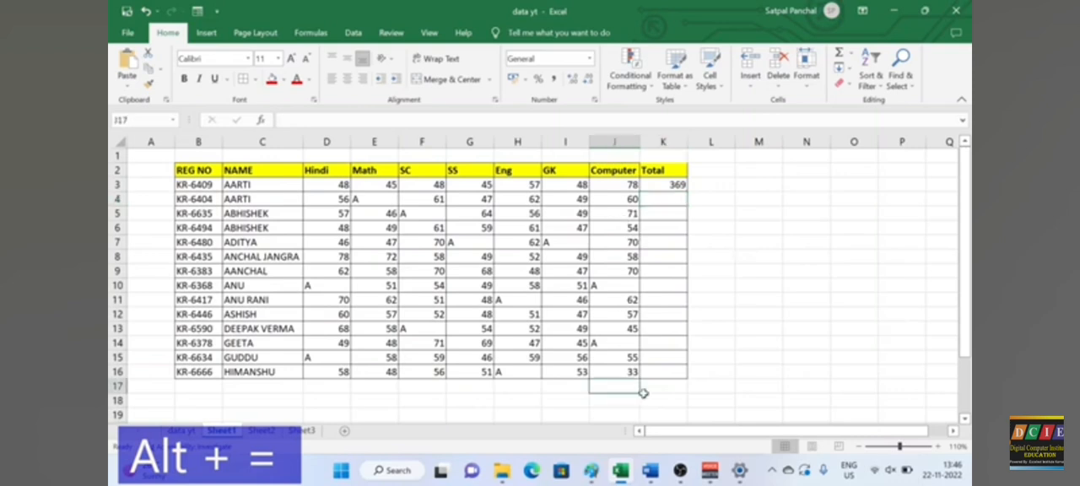
pyautogui.hotkey('alt', '=')
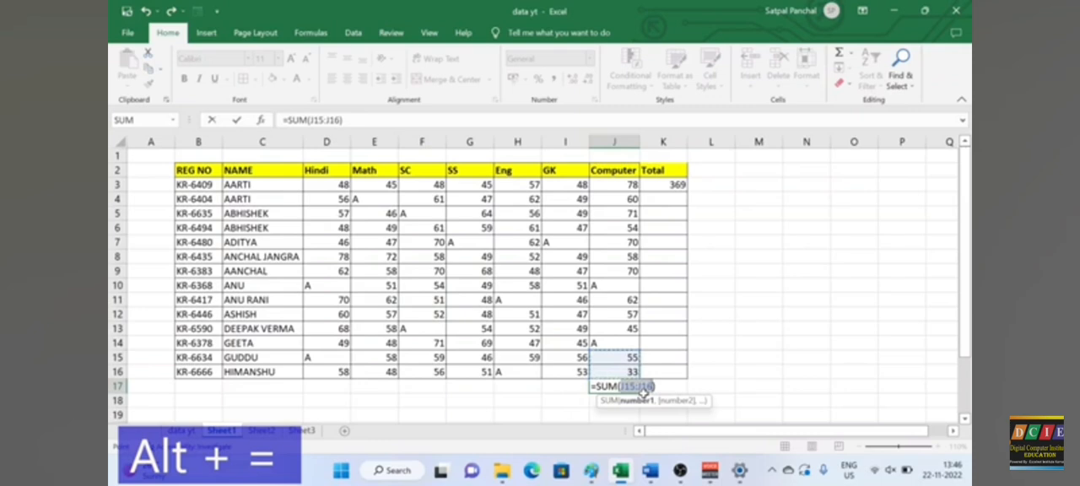
pyautogui.press('Escape')
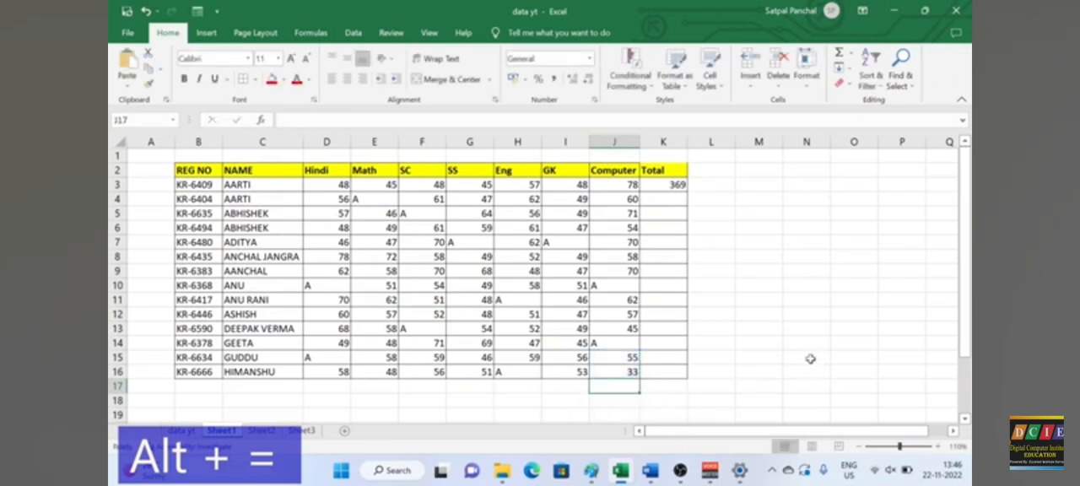
# Step: Fill the K3 total formula down the Total column through K16
pyautogui.click(675, 188)
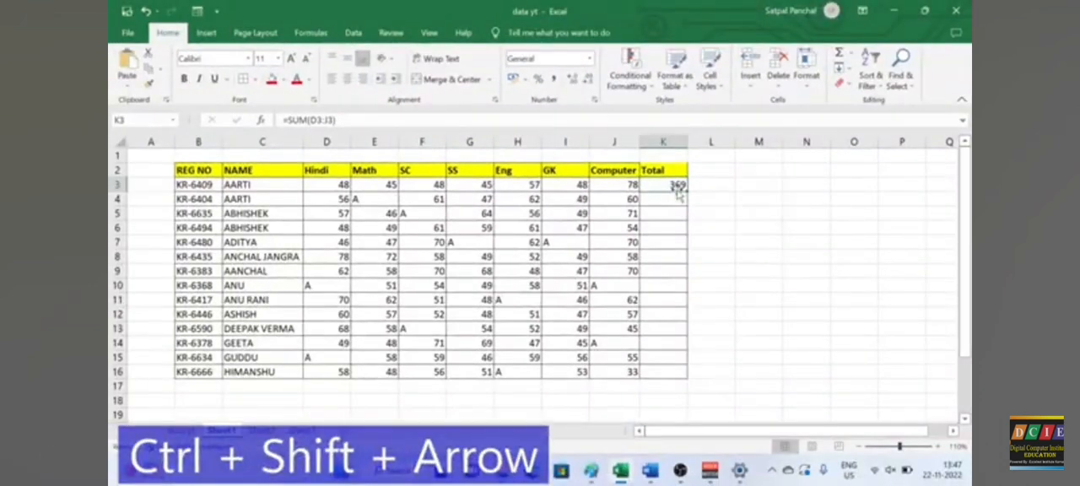
pyautogui.moveTo(682, 182); pyautogui.dragTo(695, 382)
pyautogui.click(759, 343)
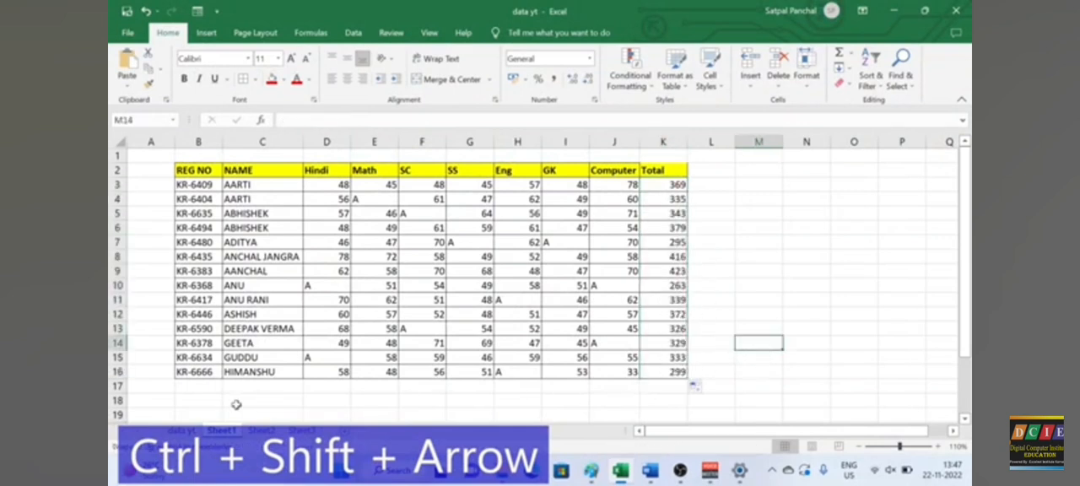
# Step: Switch to the data yt sheet and autofit column B so the full ENR.NO. values fit
pyautogui.click(181, 430)
pyautogui.click(606, 259)
pyautogui.scroll(9, 554, 265)
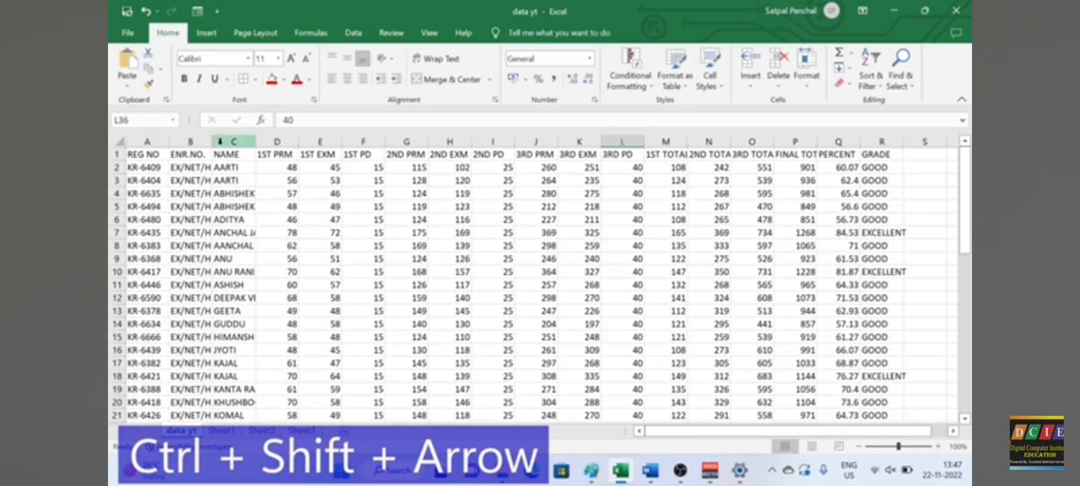
pyautogui.moveTo(215, 145); pyautogui.dragTo(296, 145)
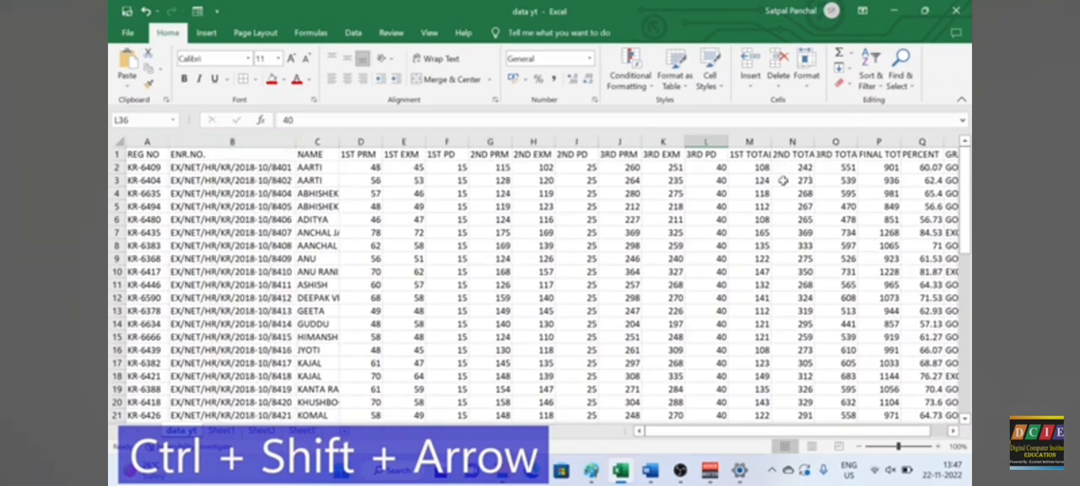
pyautogui.click(675, 179)
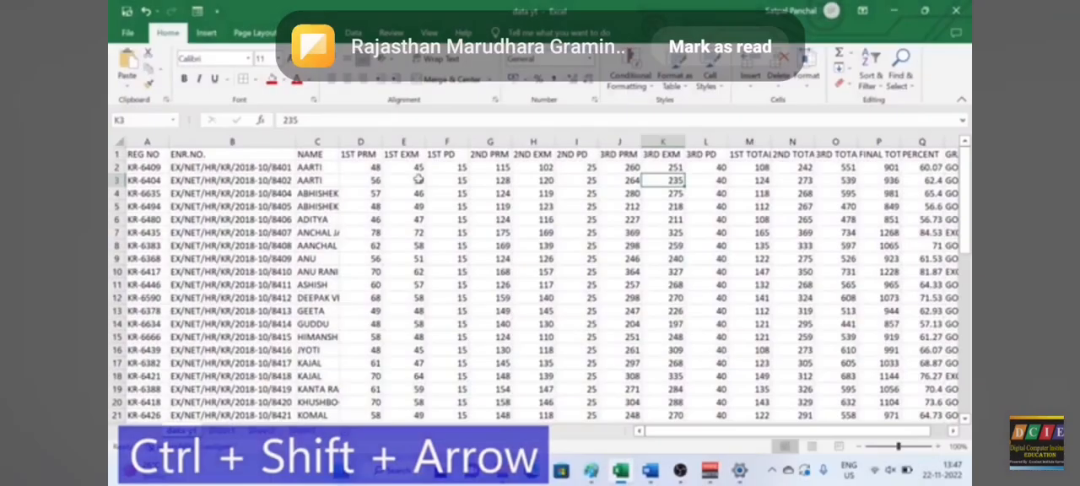
pyautogui.click(419, 179)
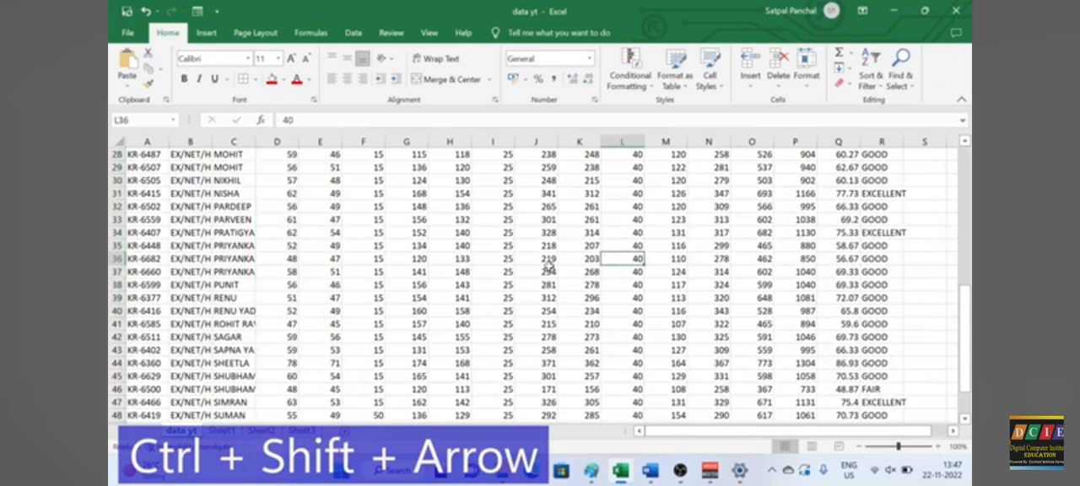
pyautogui.scroll(6, 550, 265)
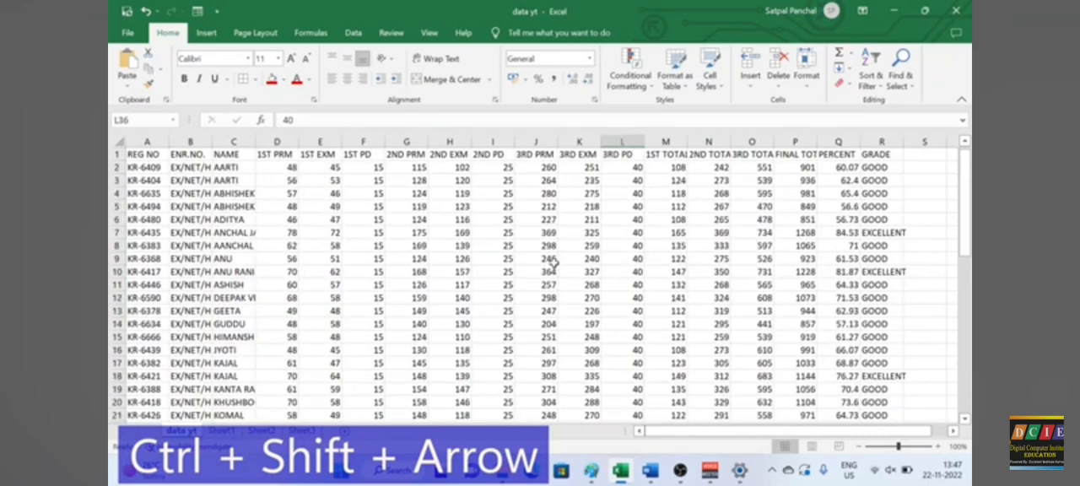
pyautogui.doubleClick(215, 146)
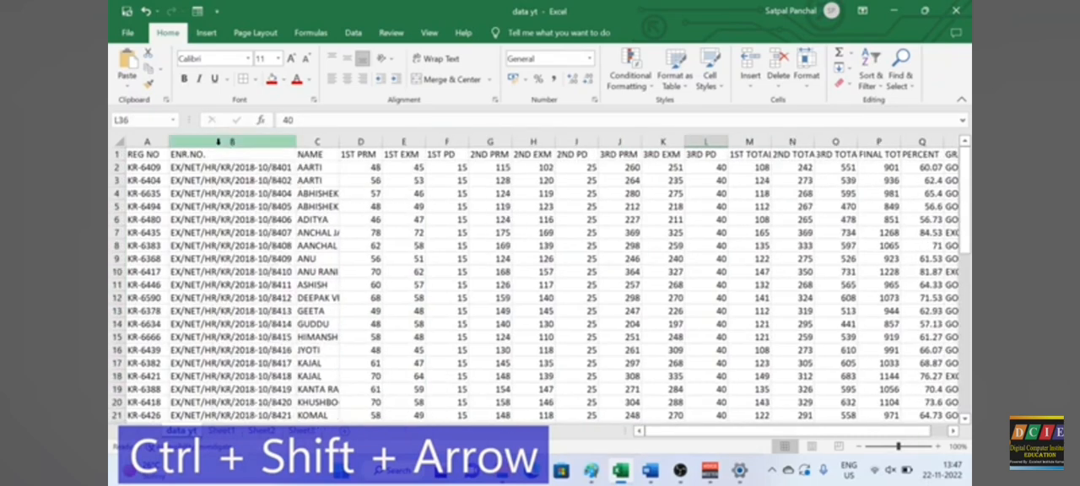
# Step: Jump along the data edges from E3 to R3, from R1 to R52, across to A52 and back up to A1
pyautogui.click(678, 180)
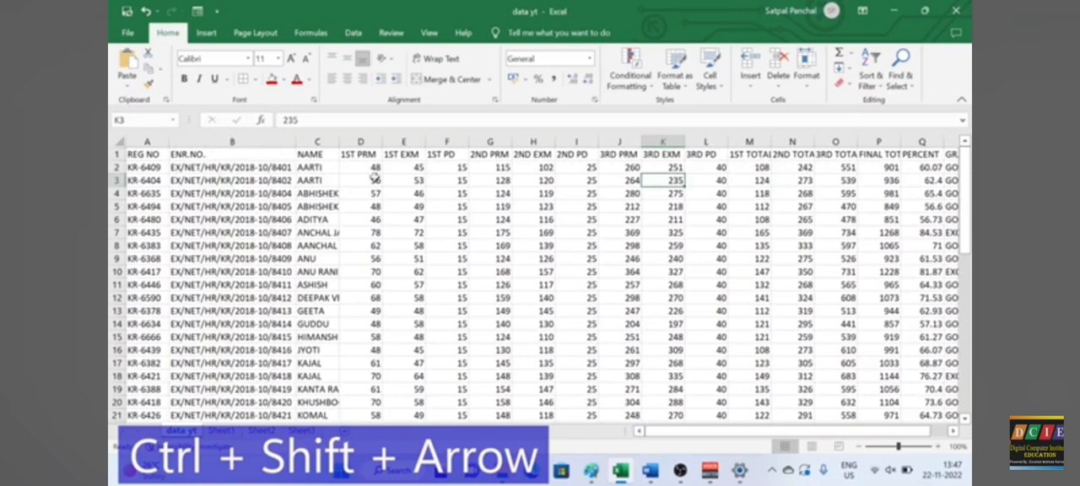
pyautogui.click(420, 180)
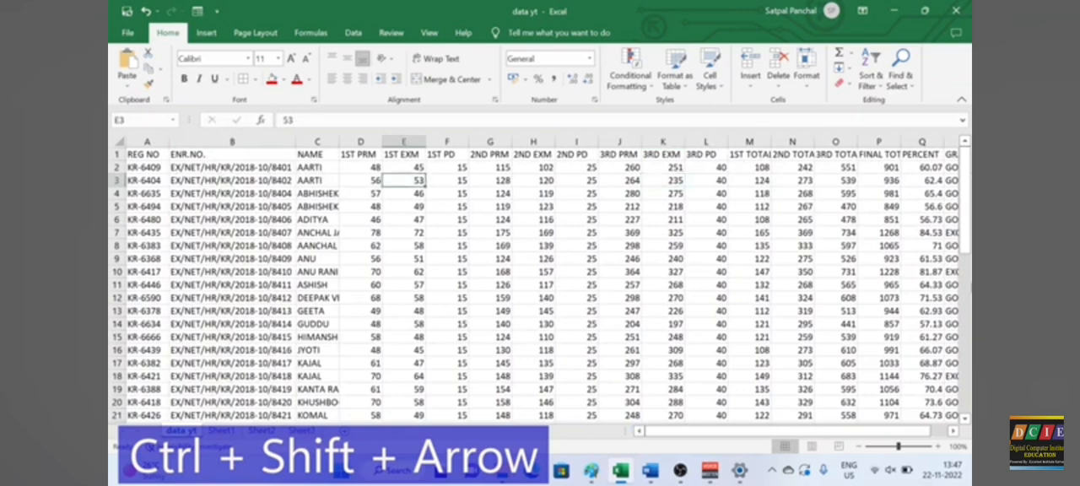
pyautogui.hotkey('ctrl', 'Right')
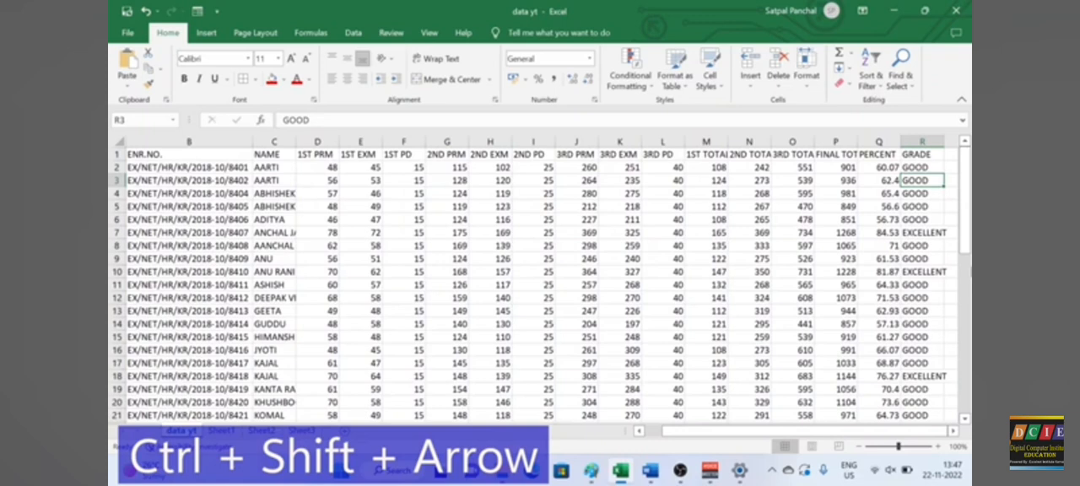
pyautogui.click(918, 155)
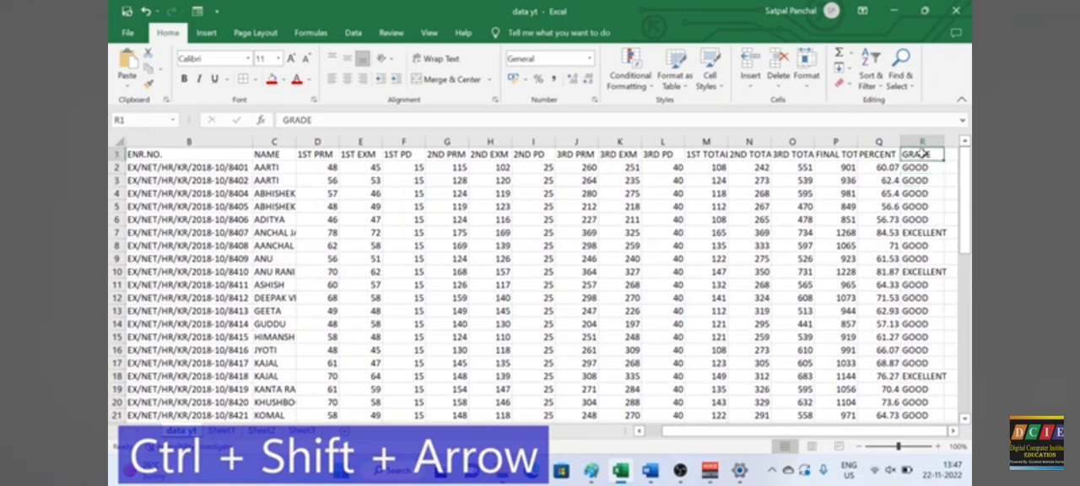
pyautogui.hotkey('ctrl', 'Down')
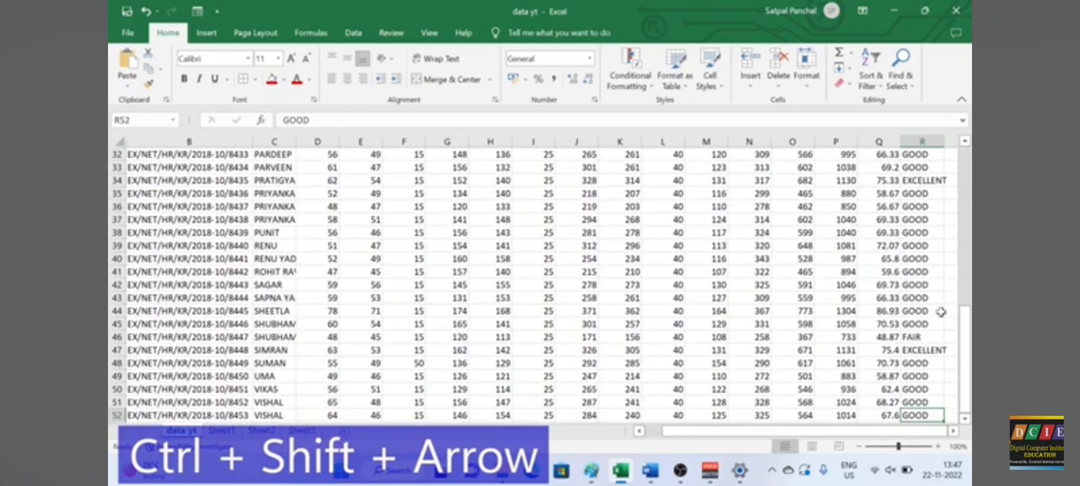
pyautogui.scroll(-1, 923, 405)
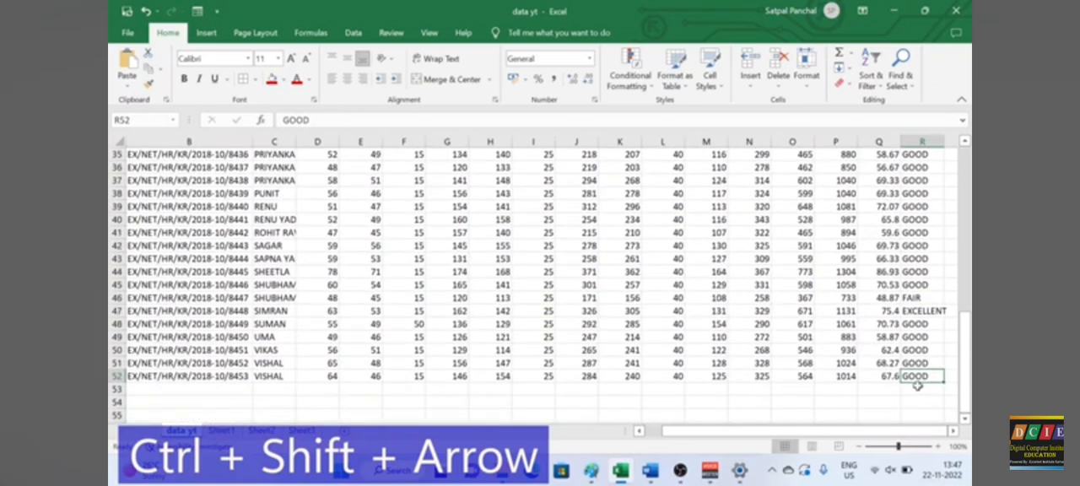
pyautogui.hotkey('ctrl', 'Left')
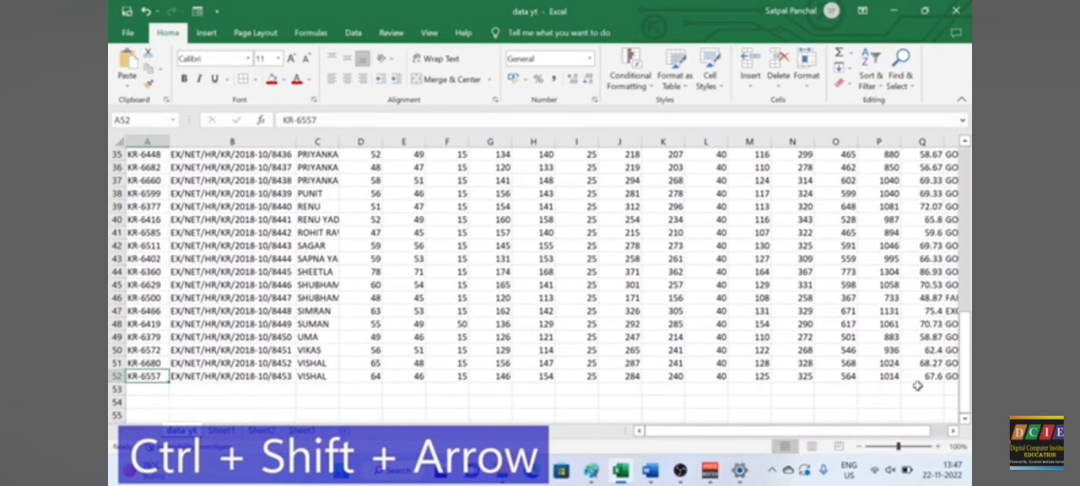
pyautogui.hotkey('ctrl', 'Up')
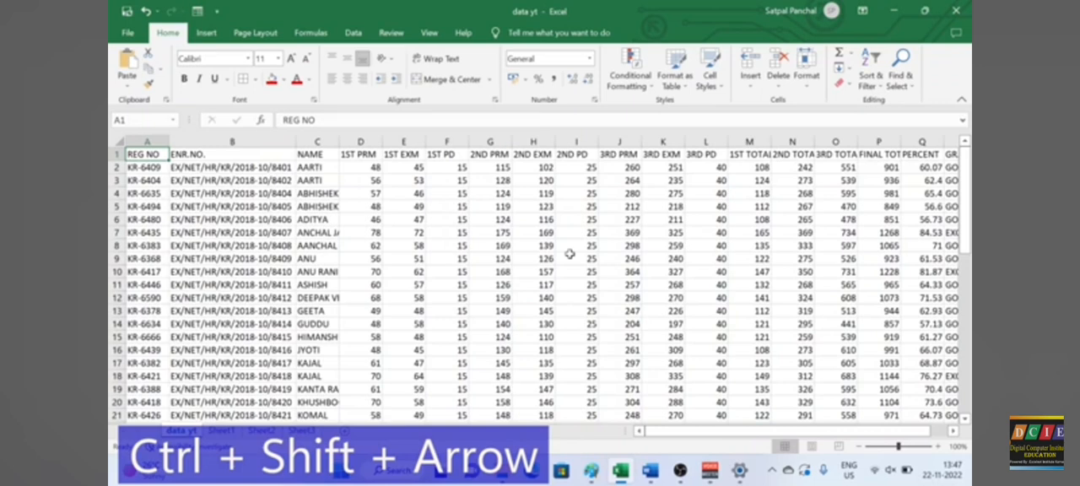
# Step: Select the header row A1:R1, fill it with light gold and make its text bold
pyautogui.hotkey('ctrl', 'shift', 'Right')
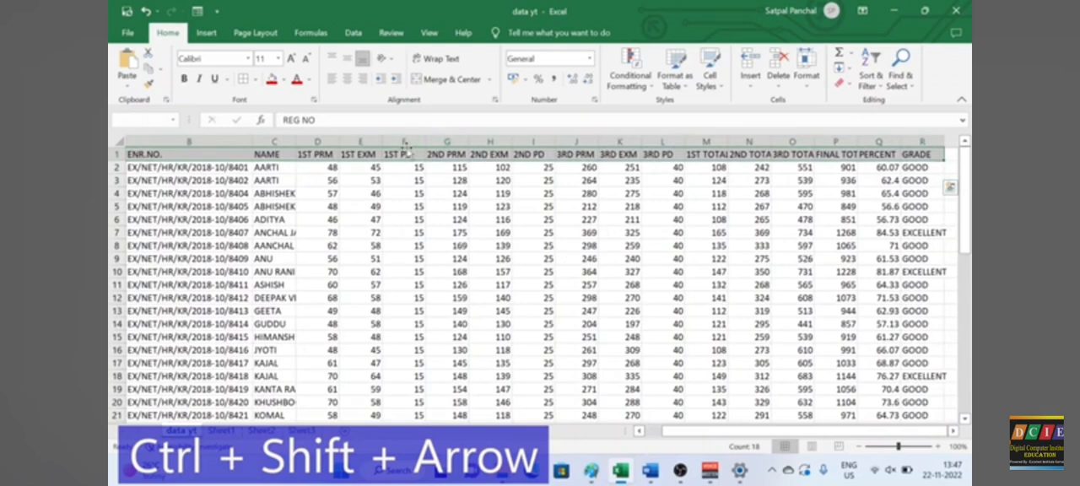
pyautogui.click(285, 79)
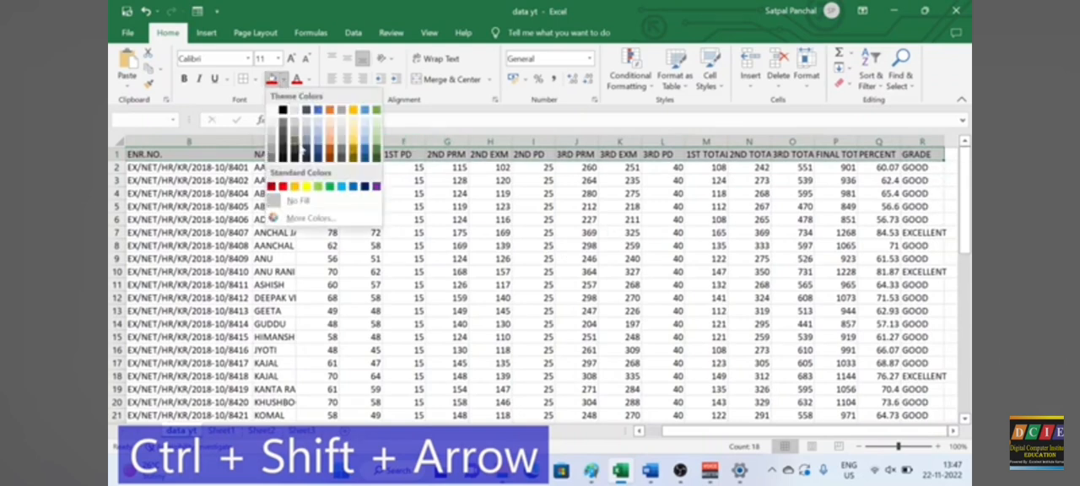
pyautogui.click(352, 134)
pyautogui.hotkey('ctrl', 'b')
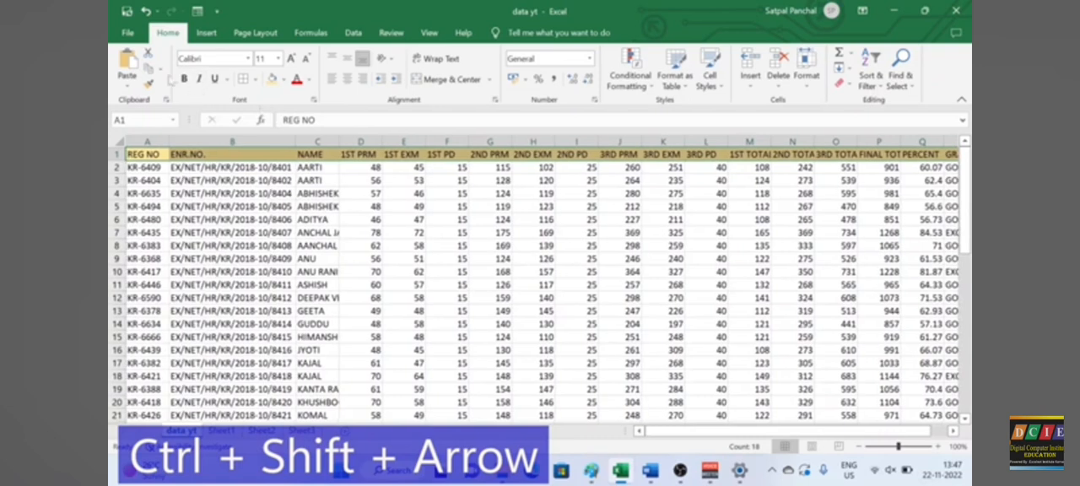
pyautogui.click(565, 220)
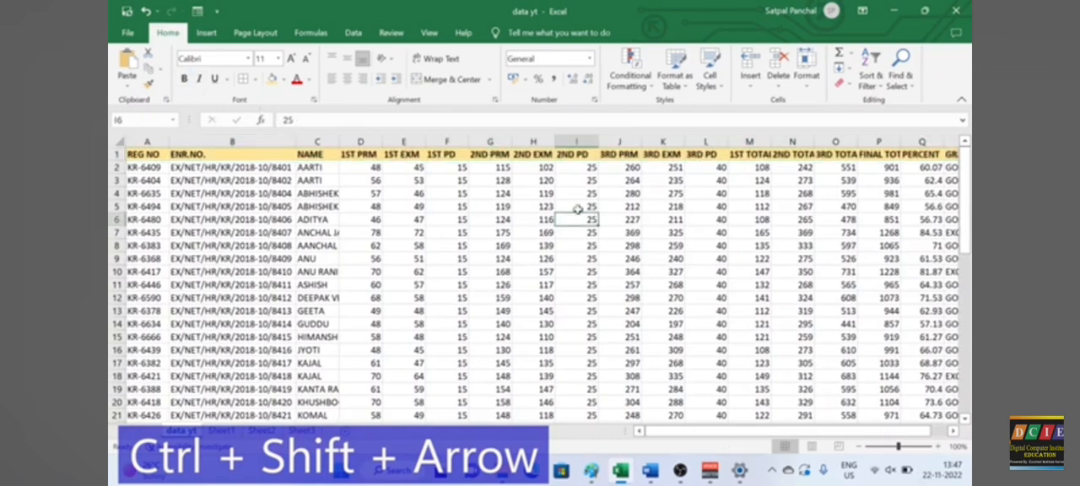
# Step: Extend the selection from A1 to the last column and last row, covering A1:R52, and clear it after viewing
pyautogui.click(157, 155)
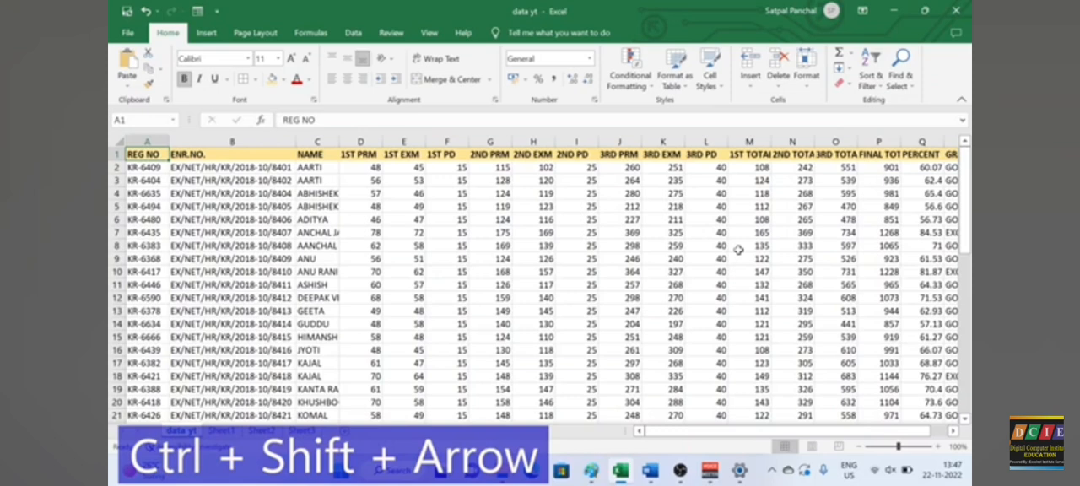
pyautogui.hotkey('ctrl', 'shift', 'Right')
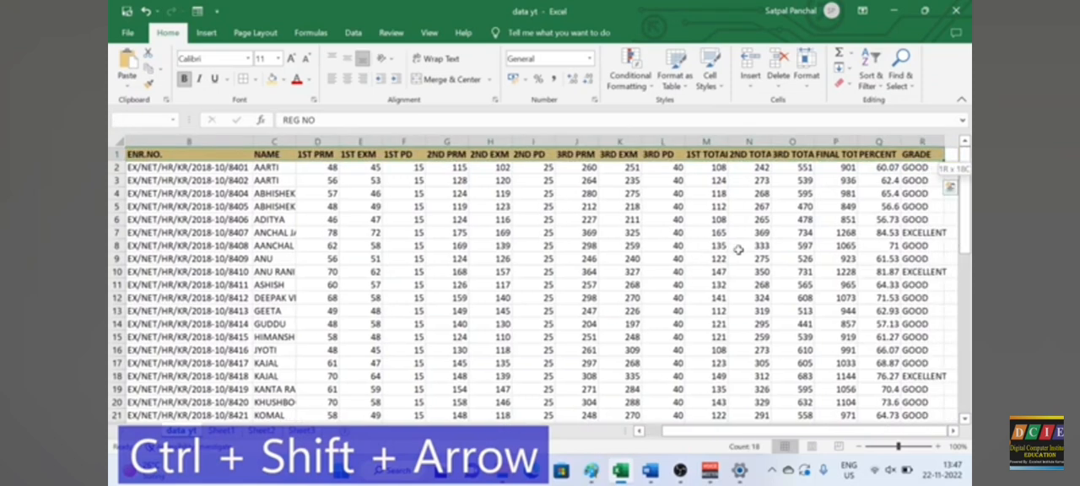
pyautogui.hotkey('ctrl', 'shift', 'Down')
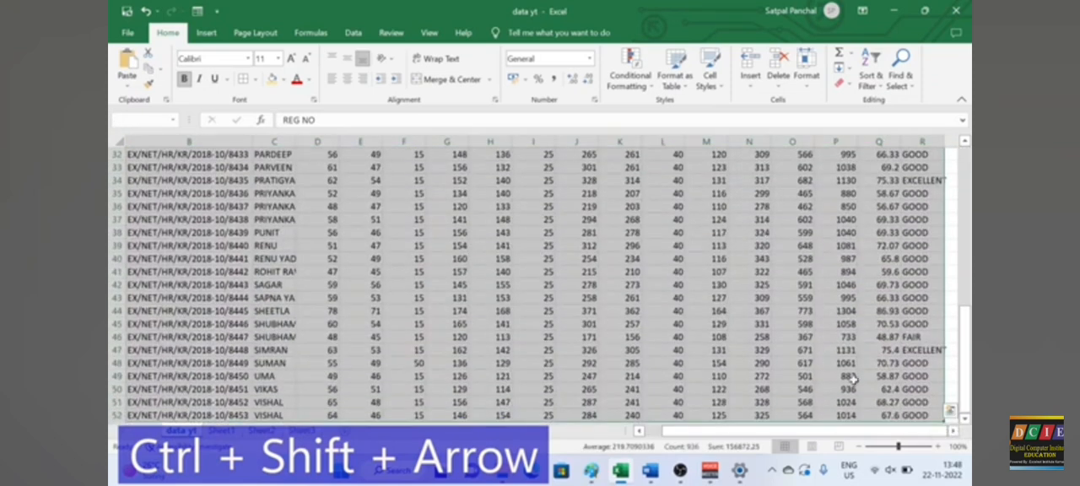
pyautogui.scroll(-1, 831, 359)
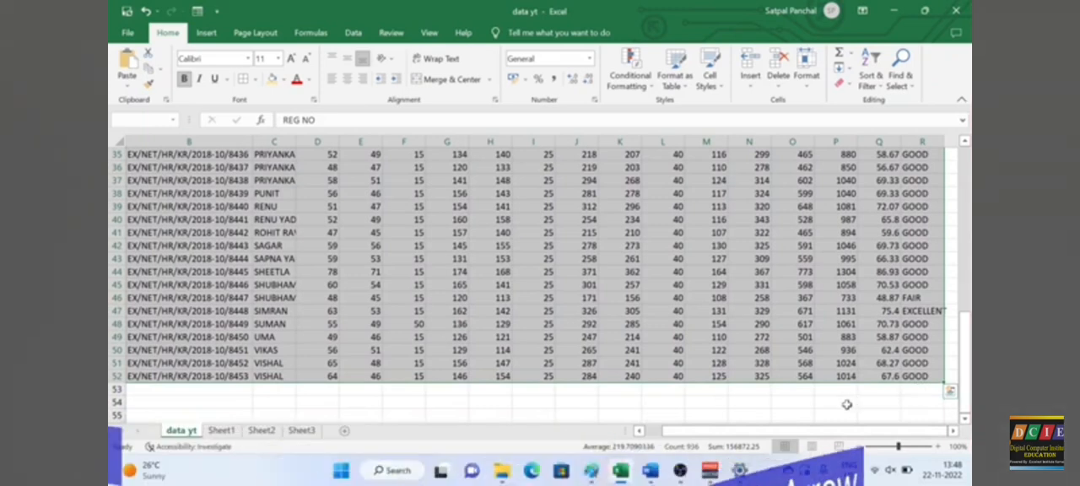
pyautogui.click(795, 387)
# Step: Select the entire data table at once starting from K44, and deselect it at O54
pyautogui.click(634, 271)
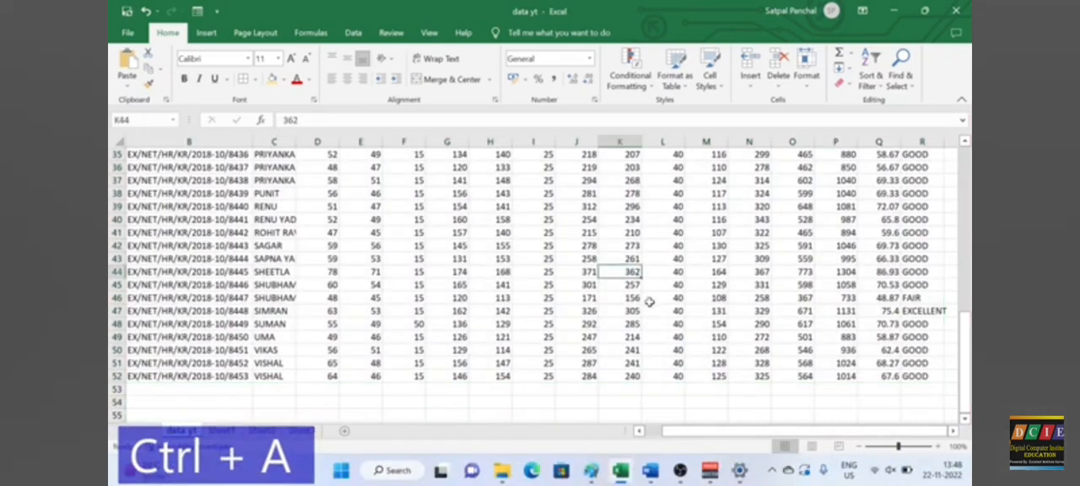
pyautogui.hotkey('ctrl', 'a')
pyautogui.click(795, 400)
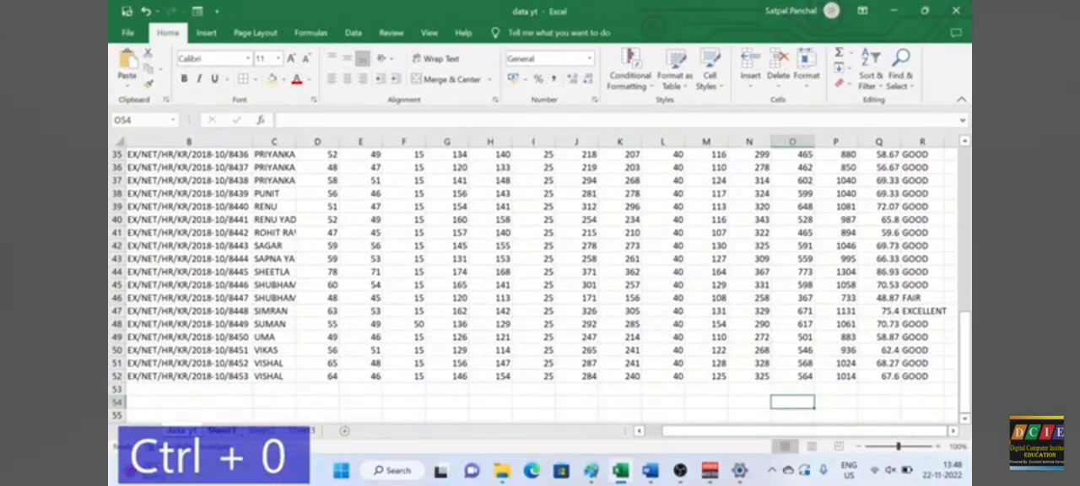
# Step: Switch to Sheet1 and hide the Computer column J from a selection of cells J2:J5
pyautogui.click(221, 430)
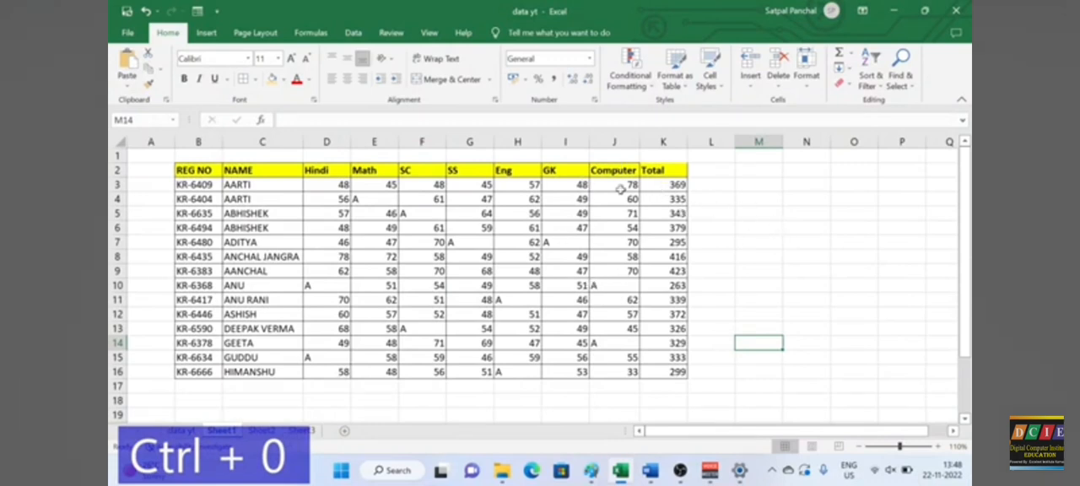
pyautogui.moveTo(621, 184); pyautogui.dragTo(618, 223)
pyautogui.click(614, 204)
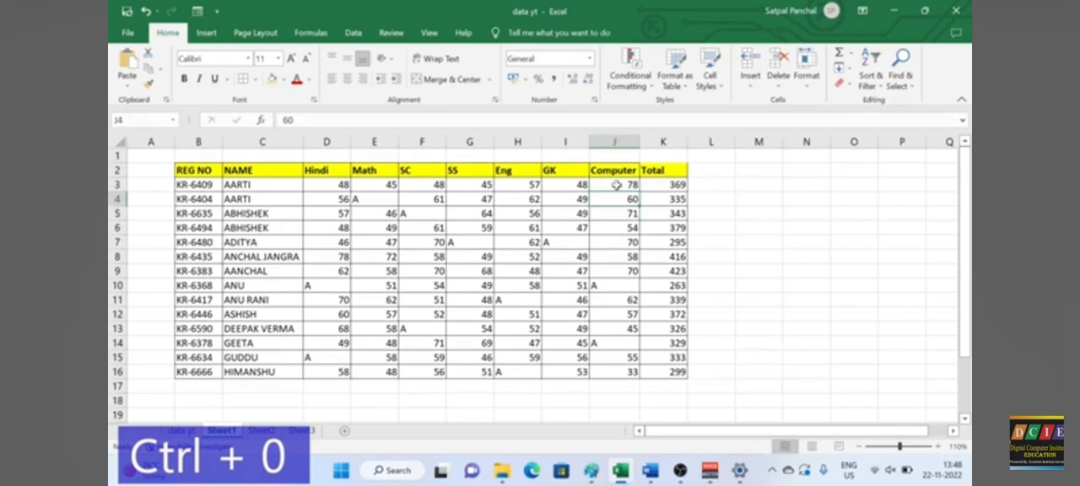
pyautogui.moveTo(617, 173); pyautogui.dragTo(626, 225)
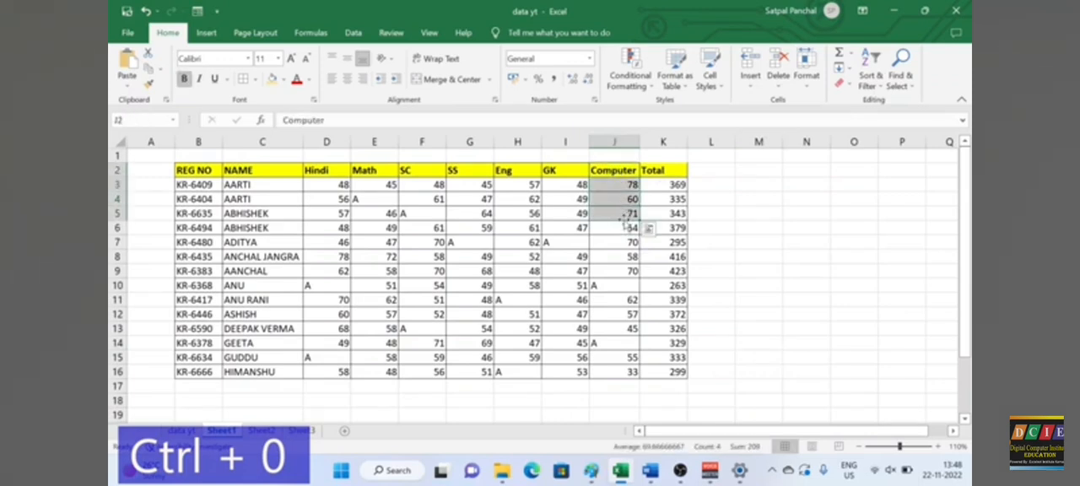
pyautogui.hotkey('ctrl', '0')
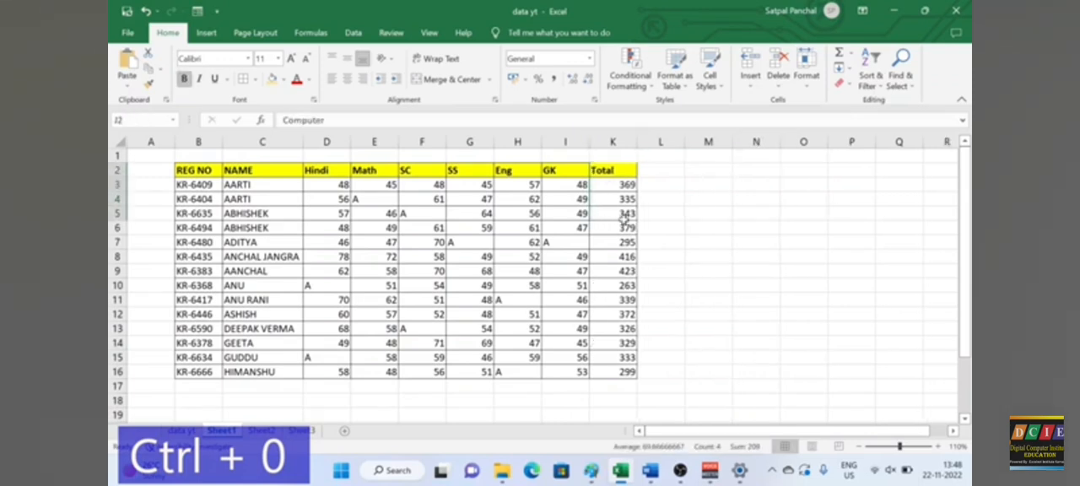
# Step: Try to unhide column J with the unhide shortcut, and restore the column by undoing the hide
pyautogui.hotkey('ctrl', 'shift', '0')
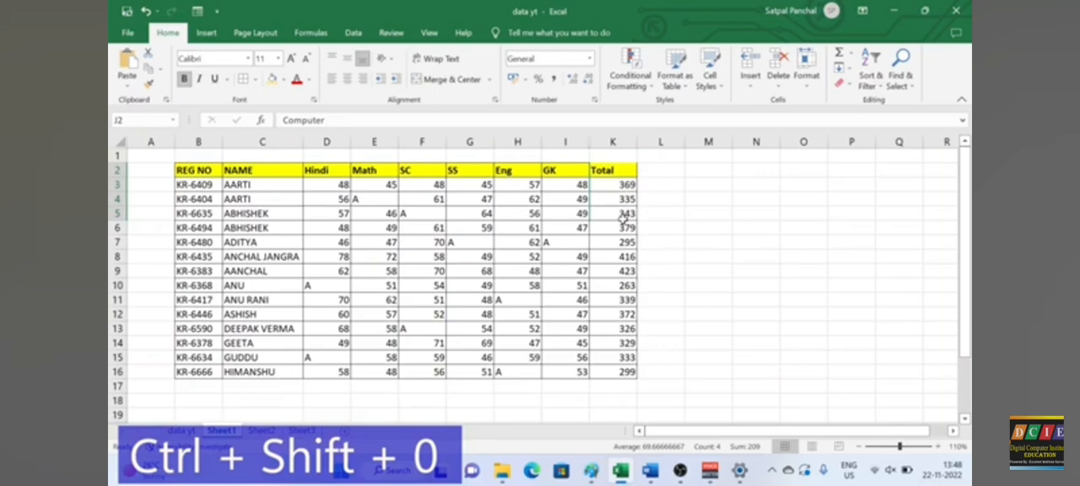
pyautogui.click(668, 239)
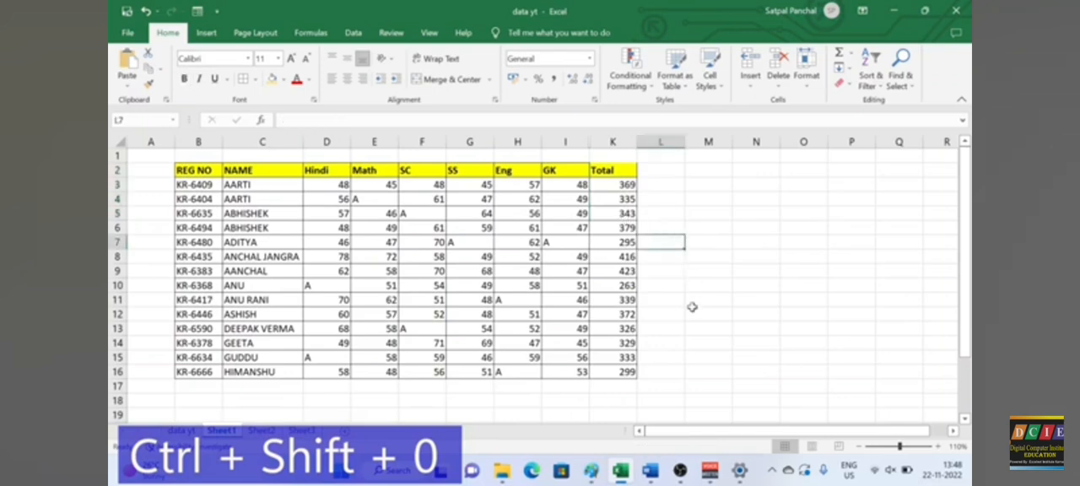
pyautogui.hotkey('ctrl', 'z')
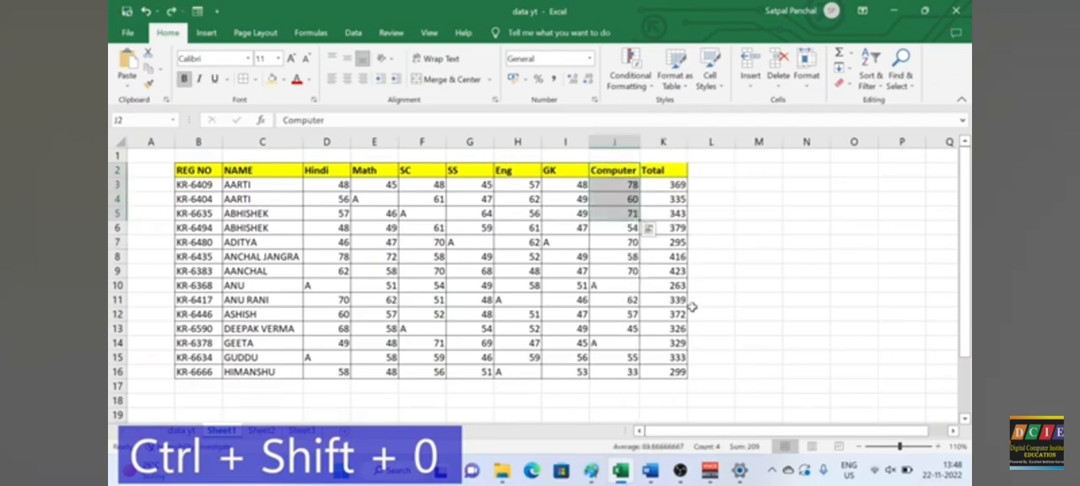
pyautogui.click(747, 227)
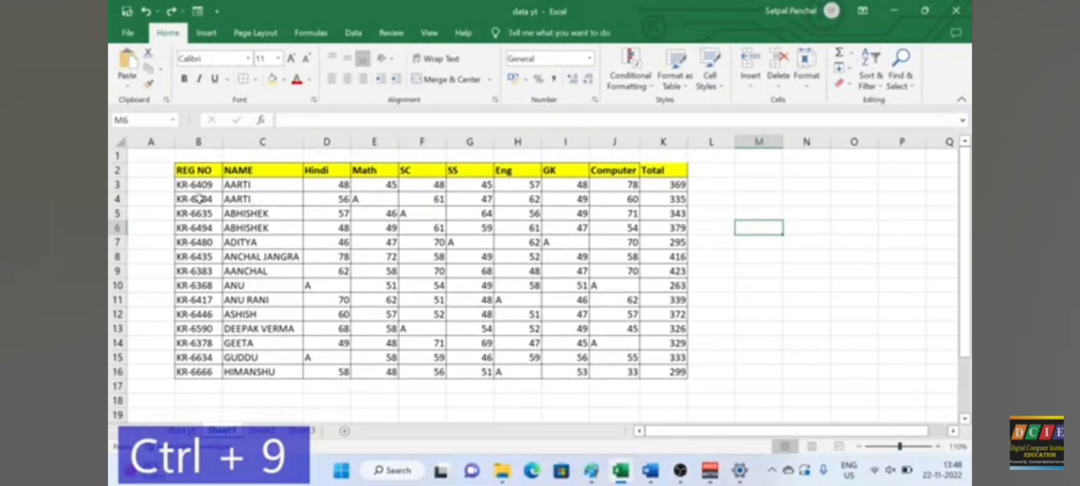
# Step: Hide rows 4 and 5 from the selected cells B4:K5, unhide them again, and clear the selection
pyautogui.moveTo(199, 200); pyautogui.dragTo(668, 214)
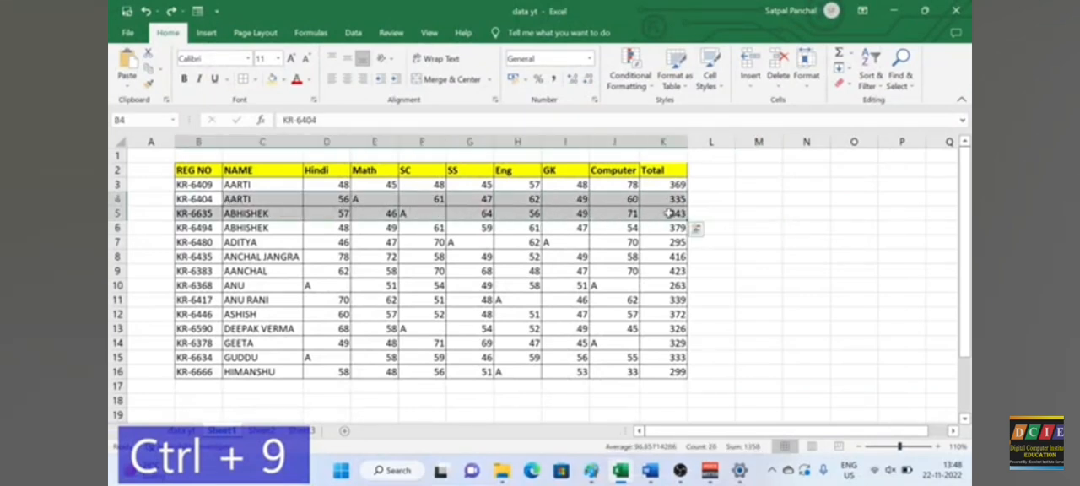
pyautogui.hotkey('ctrl', '9')
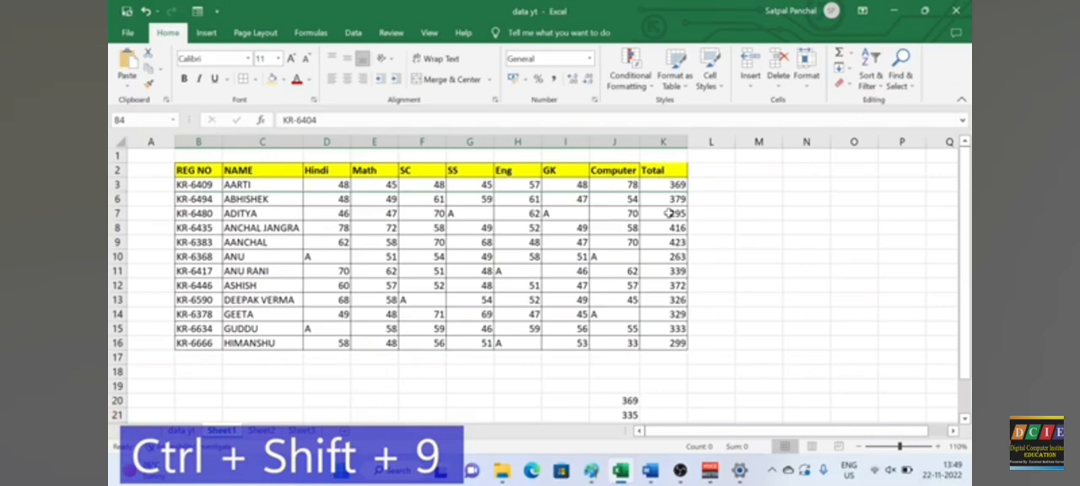
pyautogui.hotkey('ctrl', 'shift', '9')
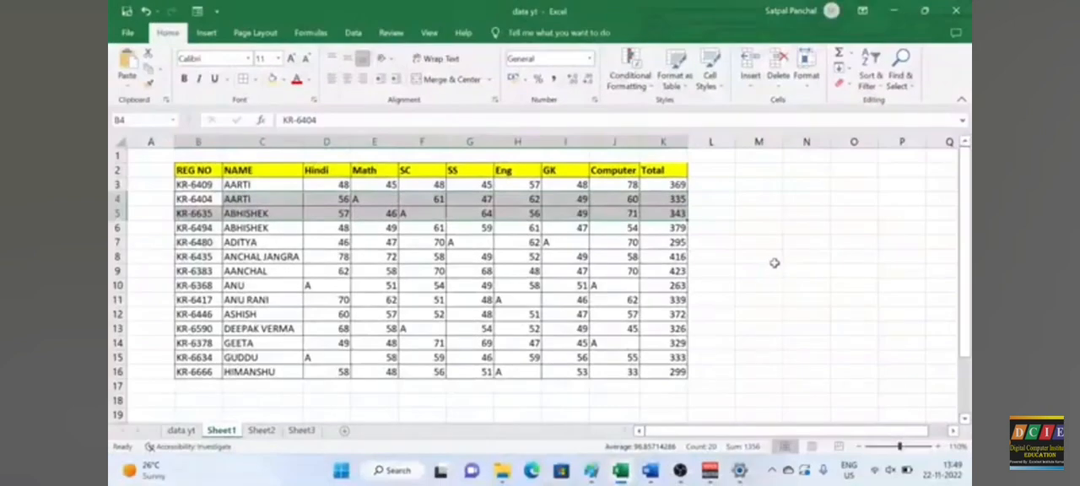
pyautogui.hotkey('ctrl', '-')
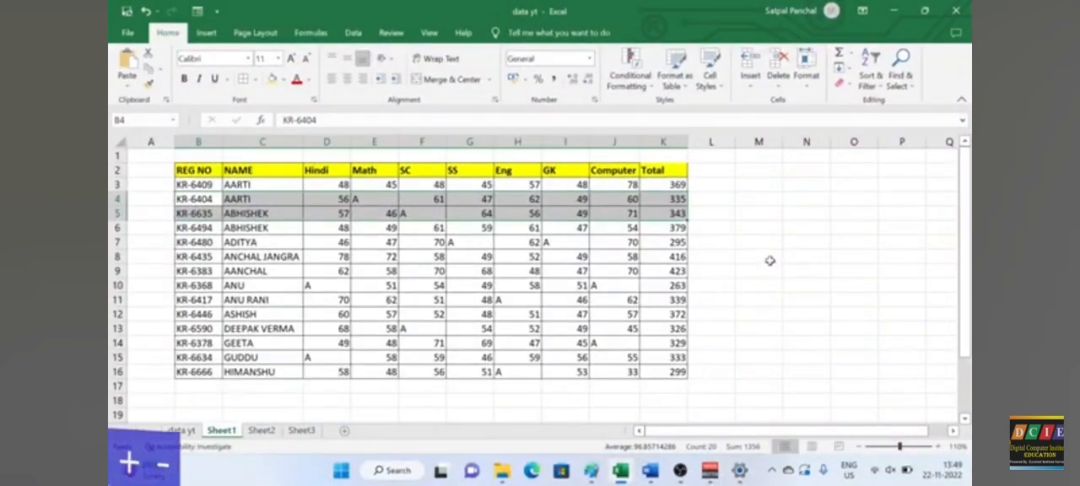
pyautogui.click(770, 261)
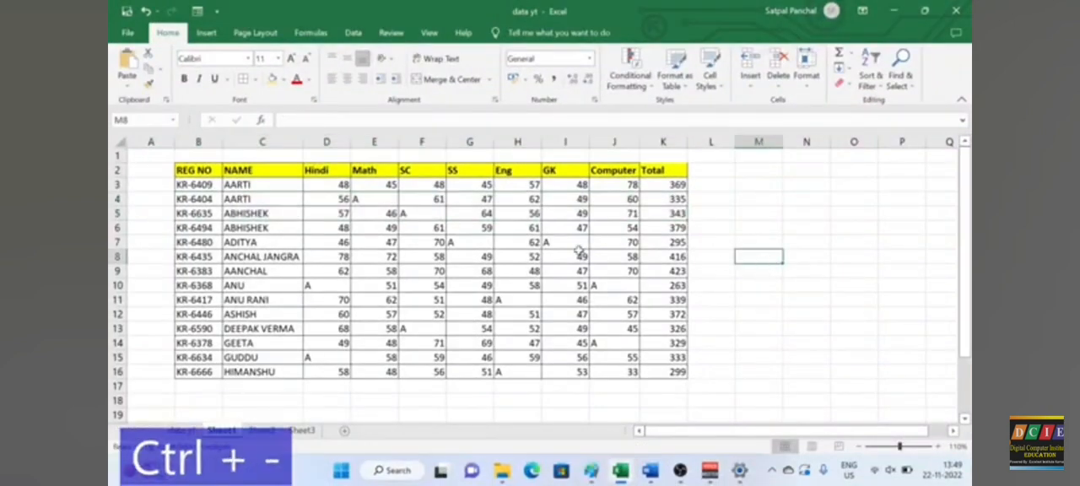
# Step: Examine the Delete options for cell F5, going through entire row, entire column, shift cells up and shift cells left, without deleting anything
pyautogui.moveTo(162, 213); pyautogui.dragTo(691, 216)
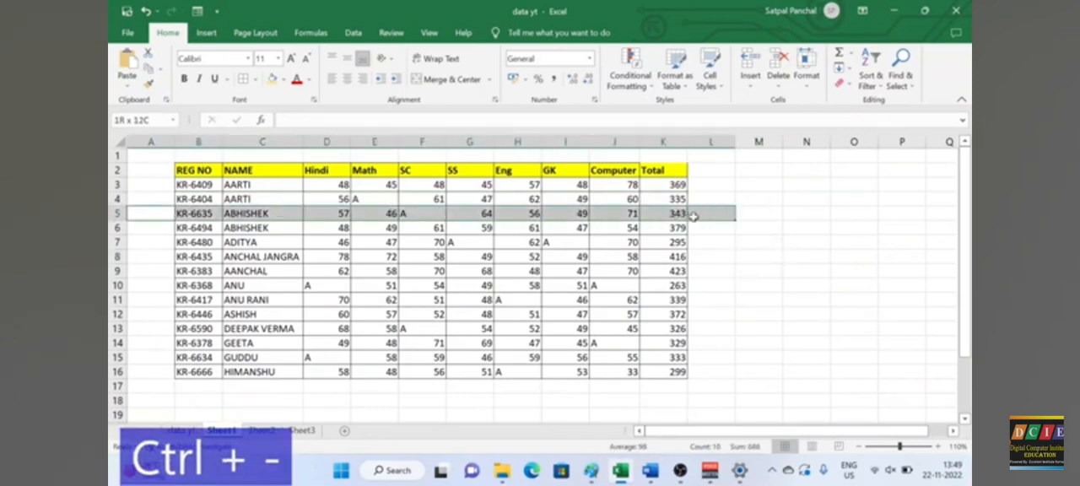
pyautogui.click(413, 228)
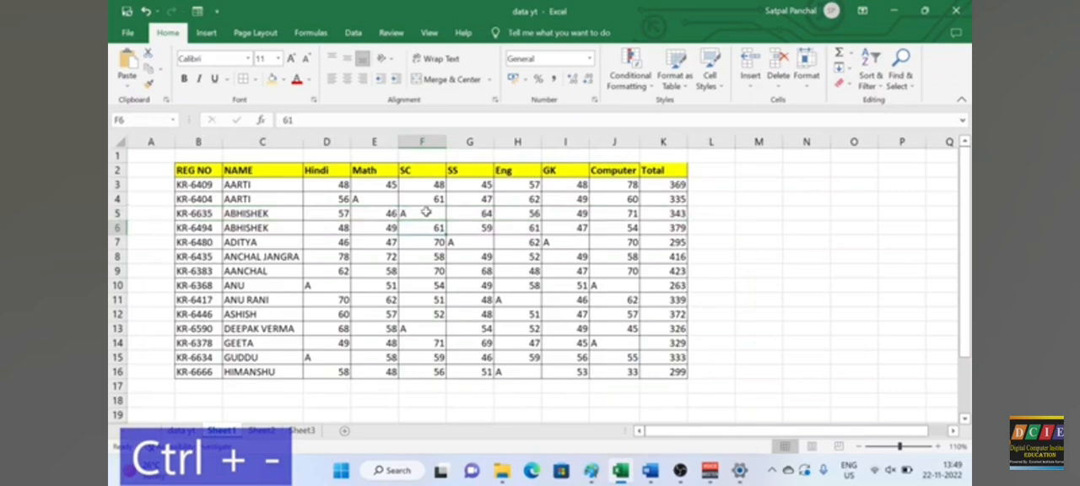
pyautogui.click(425, 213)
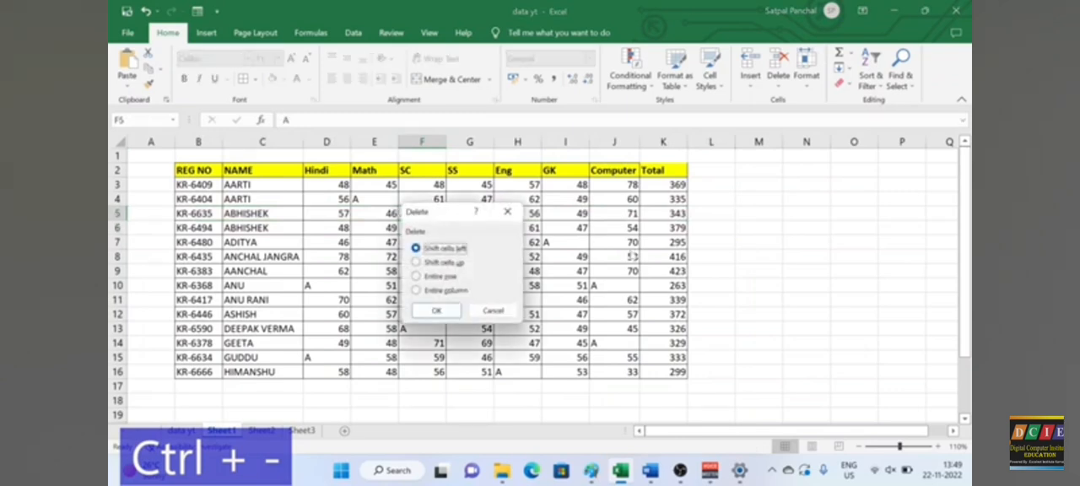
pyautogui.moveTo(425, 212); pyautogui.dragTo(527, 200)
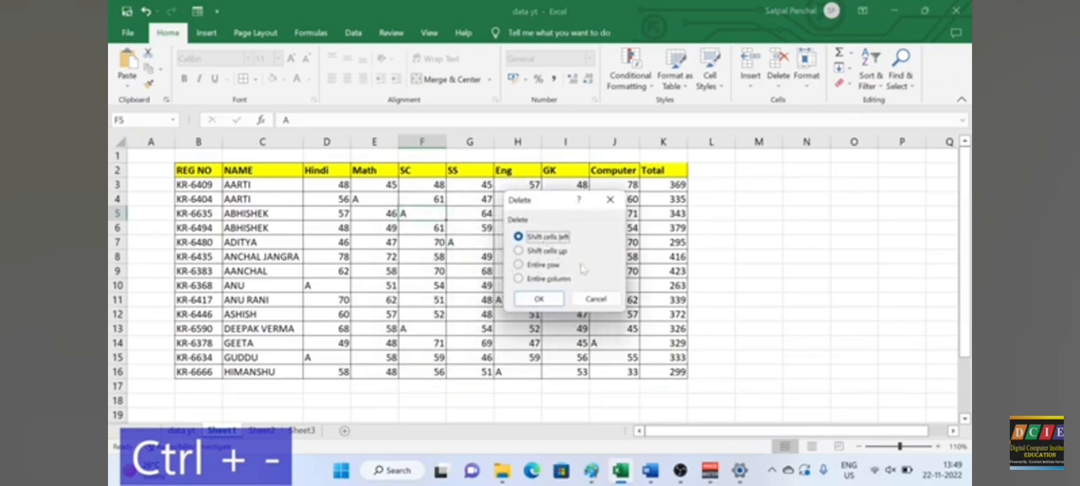
pyautogui.click(541, 265)
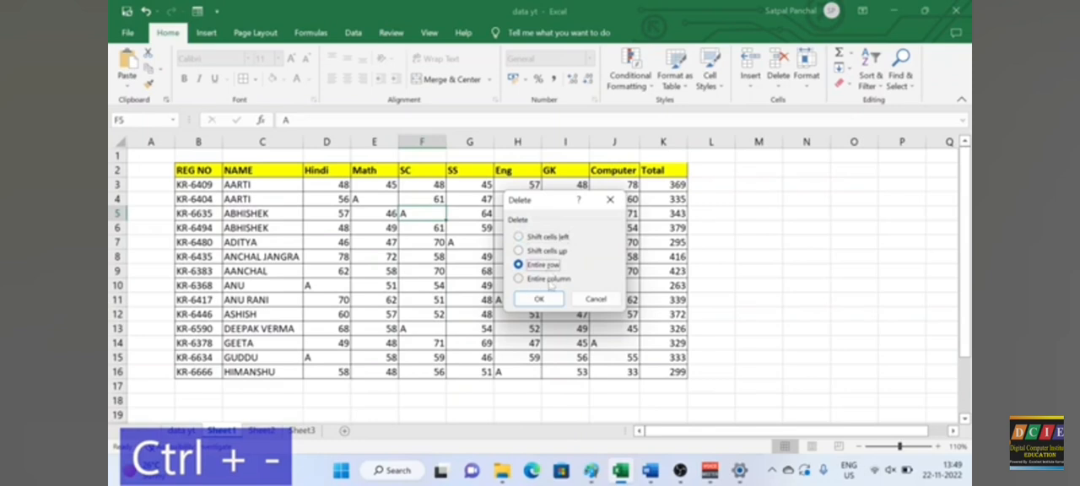
pyautogui.click(544, 278)
pyautogui.click(547, 252)
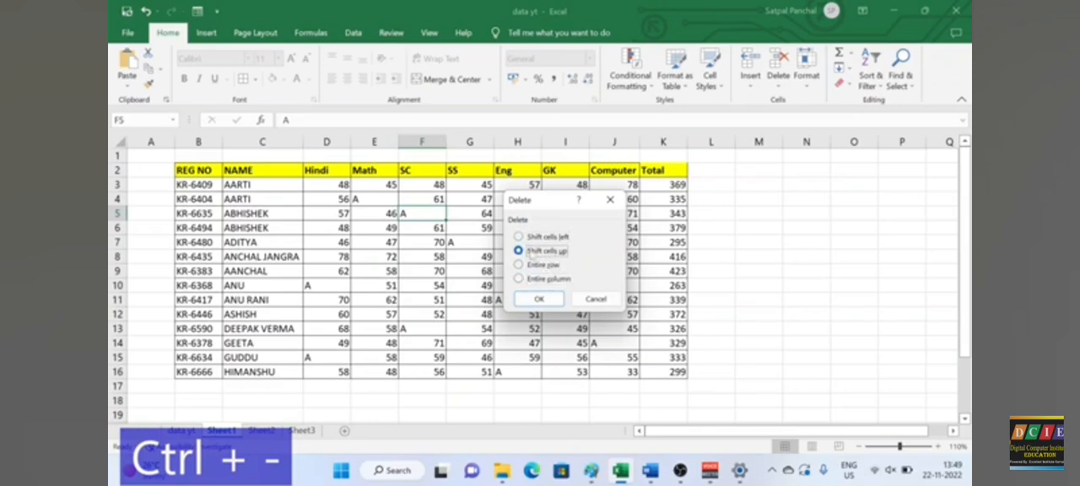
pyautogui.click(520, 236)
pyautogui.click(595, 299)
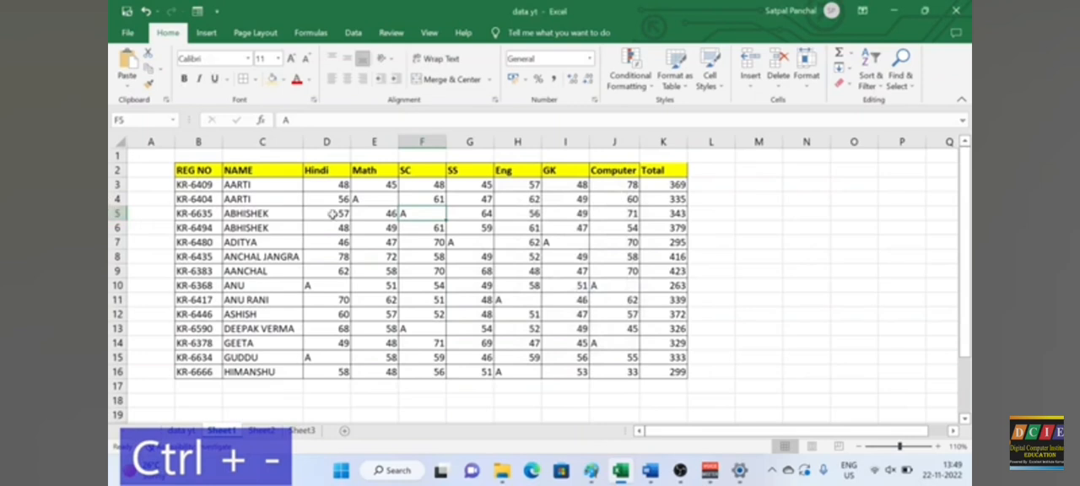
# Step: Delete the entire row 5 and the entire SC column F from the marks table
pyautogui.click(228, 216)
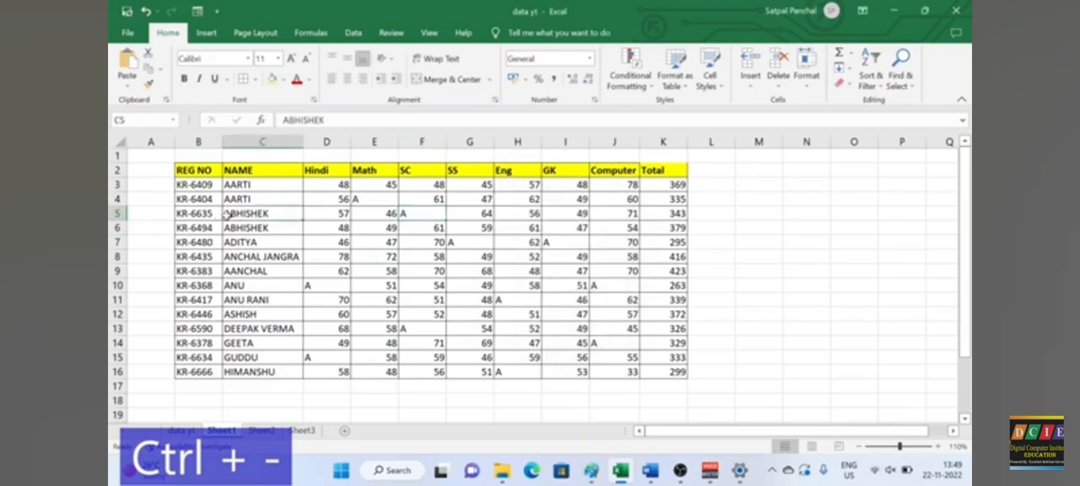
pyautogui.click(116, 213)
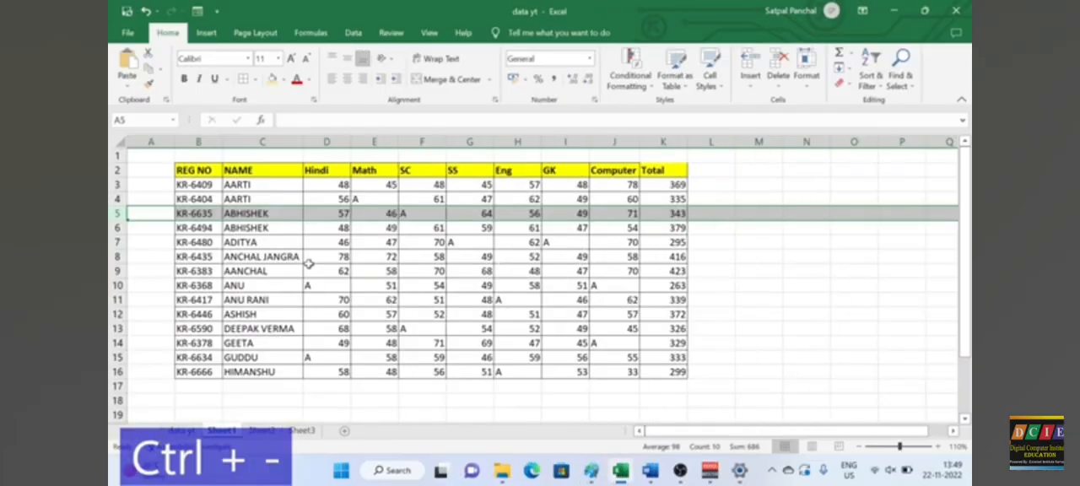
pyautogui.hotkey('ctrl', '-')
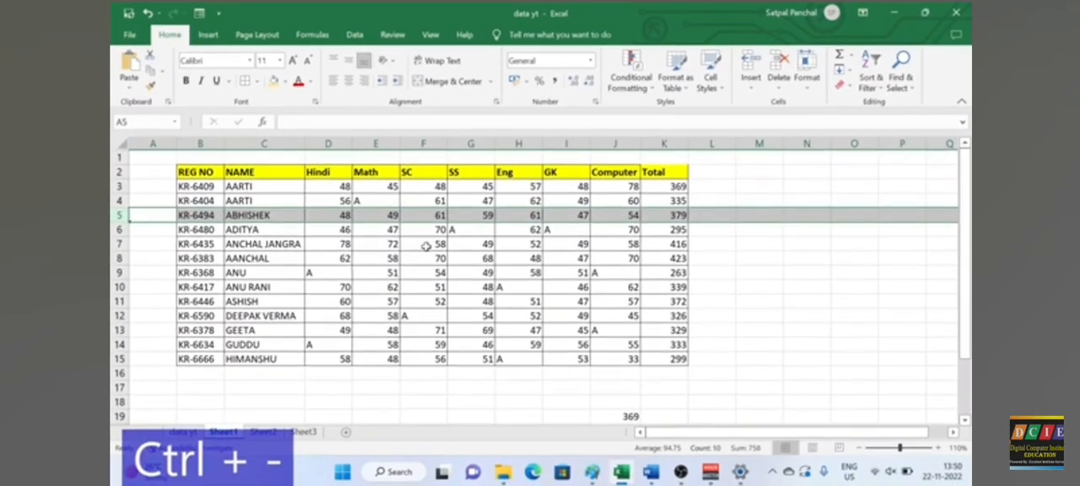
pyautogui.click(423, 142)
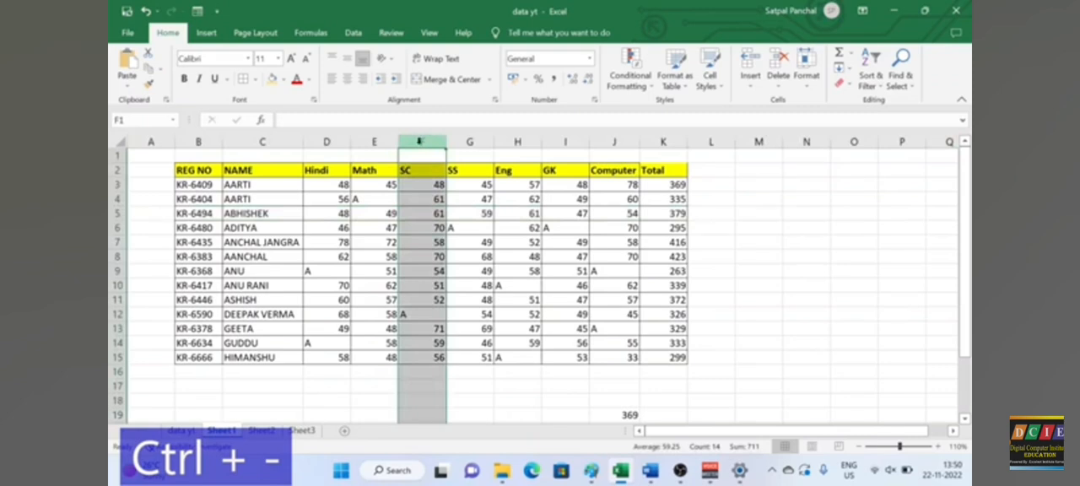
pyautogui.hotkey('ctrl', '-')
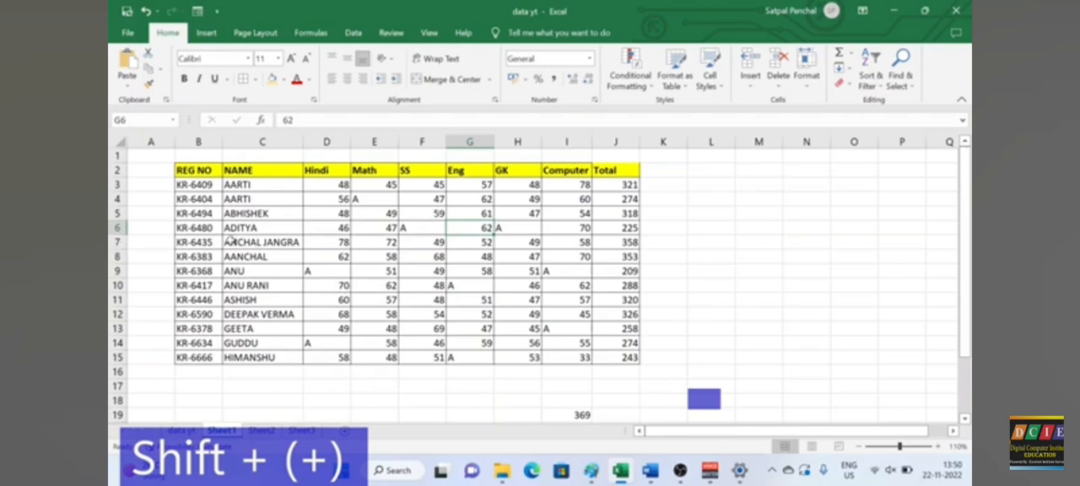
# Step: Examine the Insert options for cell E6, going through shift cells down, entire row and entire column, without inserting anything
pyautogui.moveTo(231, 227); pyautogui.dragTo(397, 228)
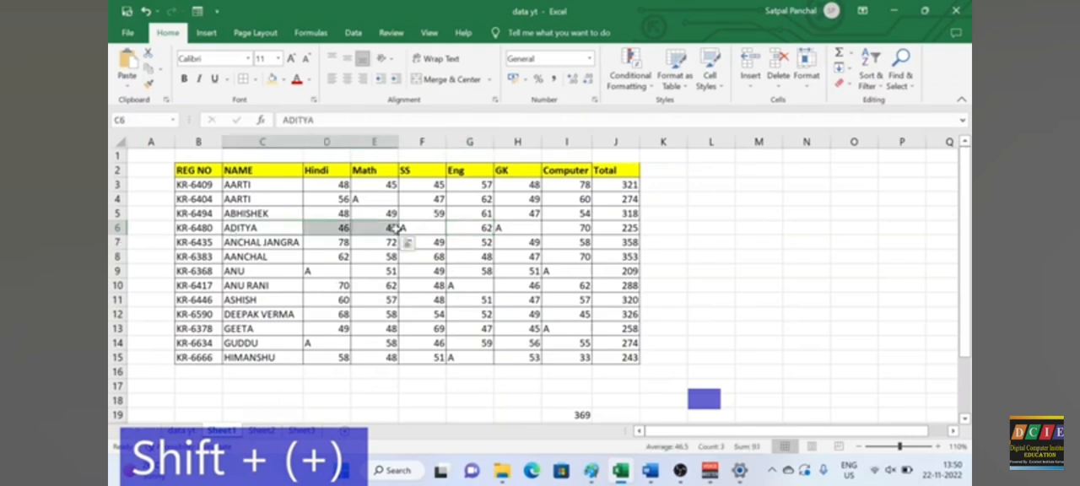
pyautogui.click(394, 228)
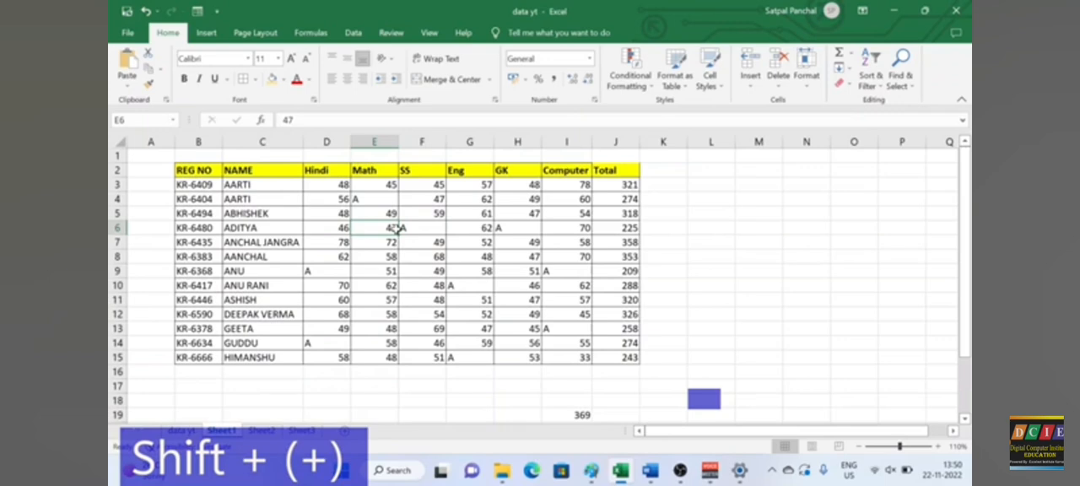
pyautogui.hotkey('ctrl', 'shift', '+')
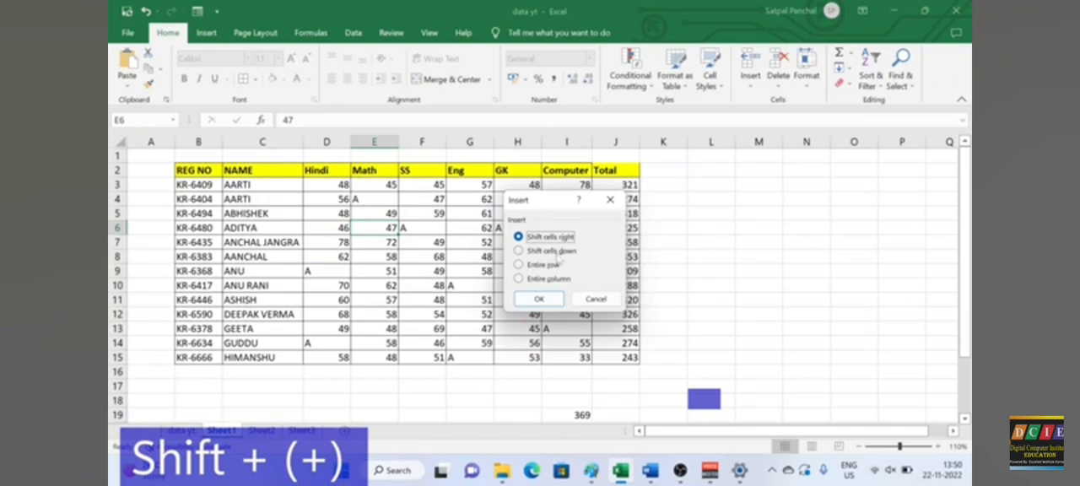
pyautogui.click(561, 251)
pyautogui.click(545, 266)
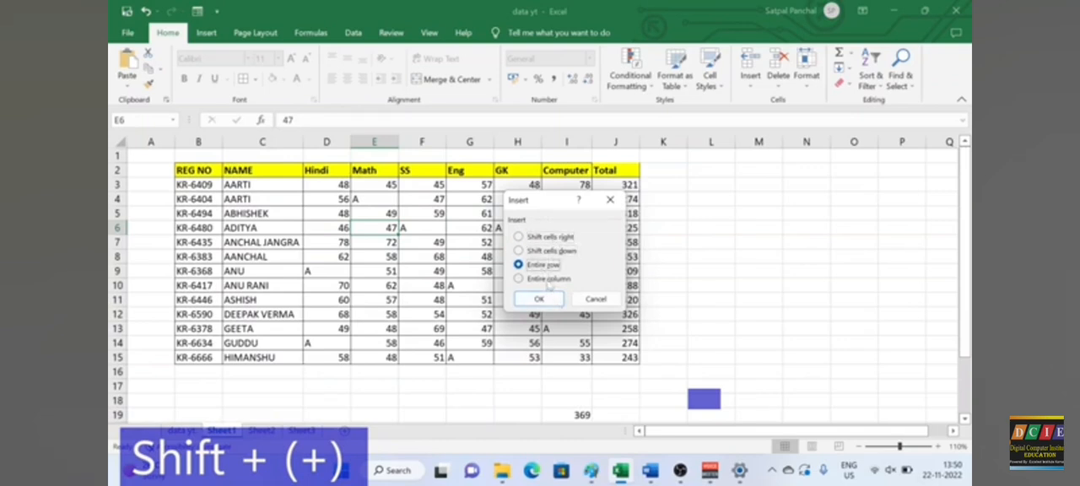
pyautogui.click(549, 282)
pyautogui.click(601, 302)
pyautogui.click(460, 261)
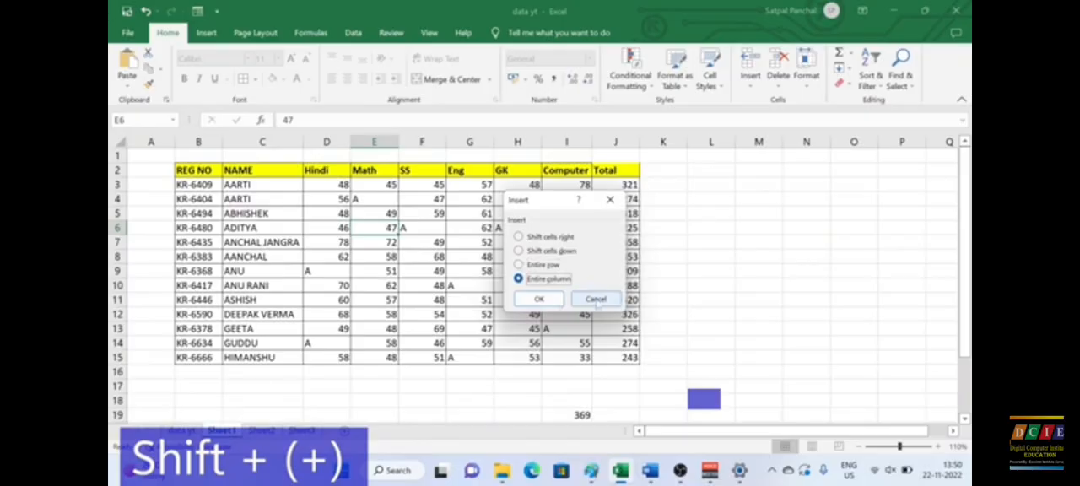
pyautogui.click(604, 301)
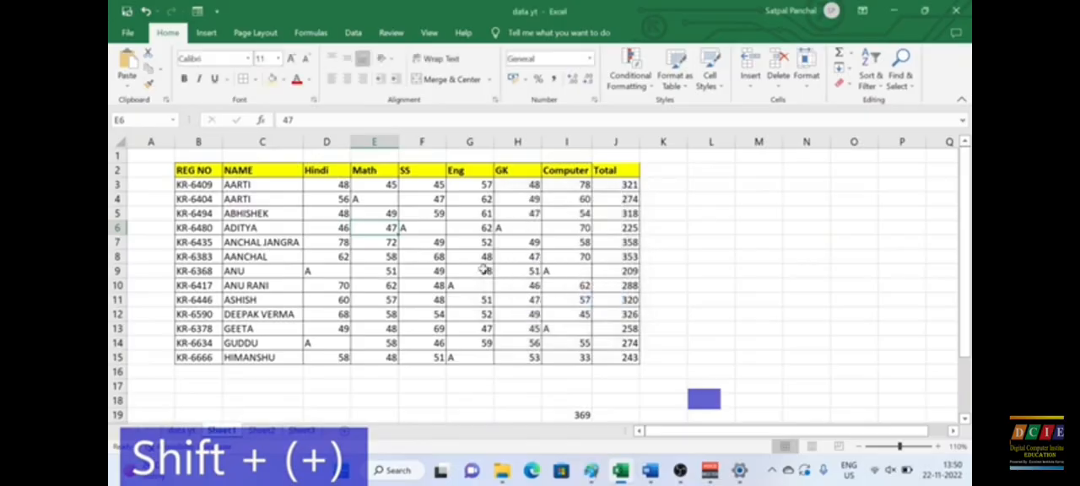
# Step: Insert a blank row at row 6 and a blank column at column G, just before the Eng column
pyautogui.click(118, 228)
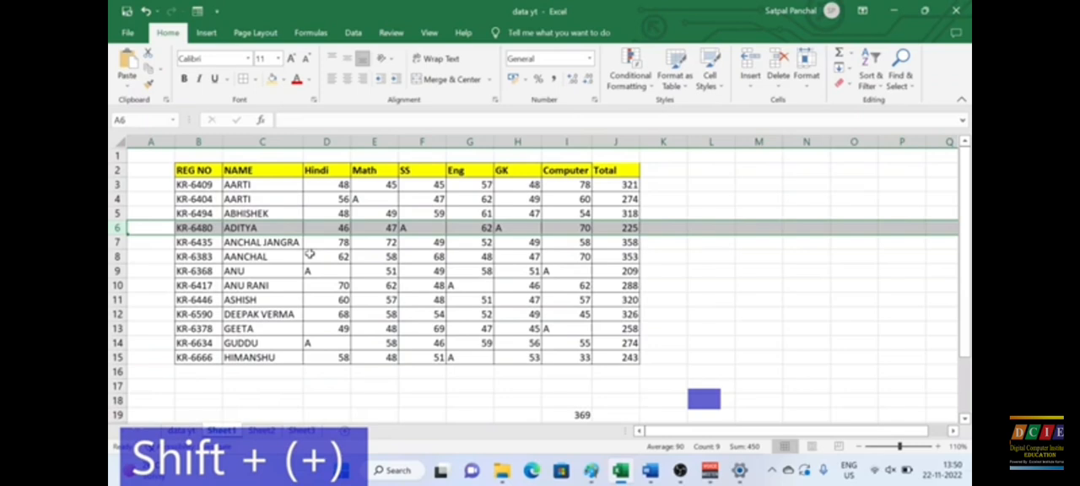
pyautogui.hotkey('ctrl', 'shift', '+')
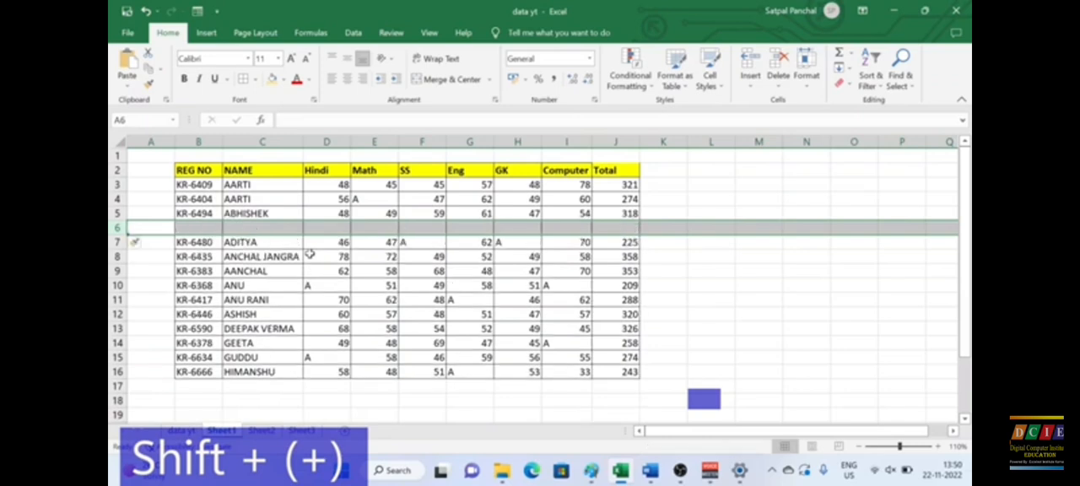
pyautogui.click(530, 272)
pyautogui.click(470, 142)
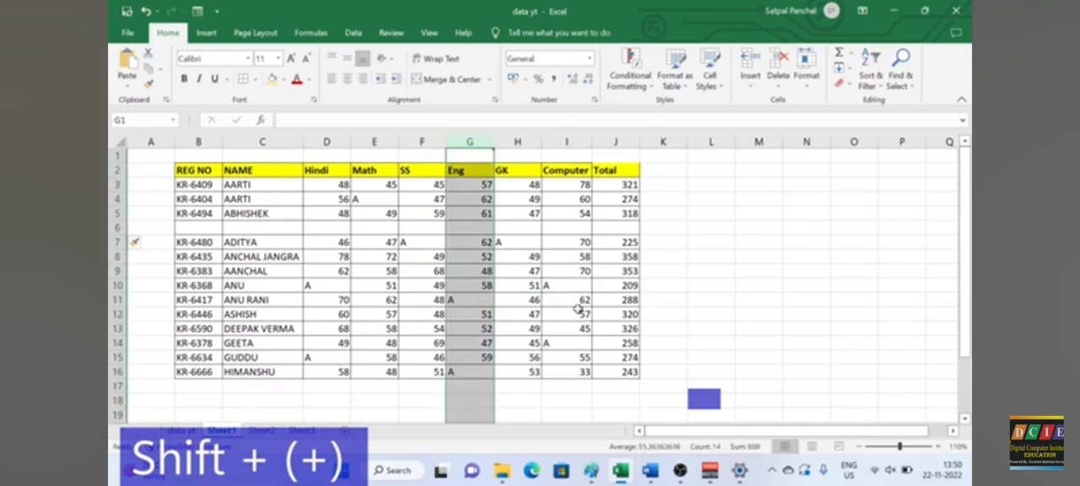
pyautogui.hotkey('ctrl', 'shift', '+')
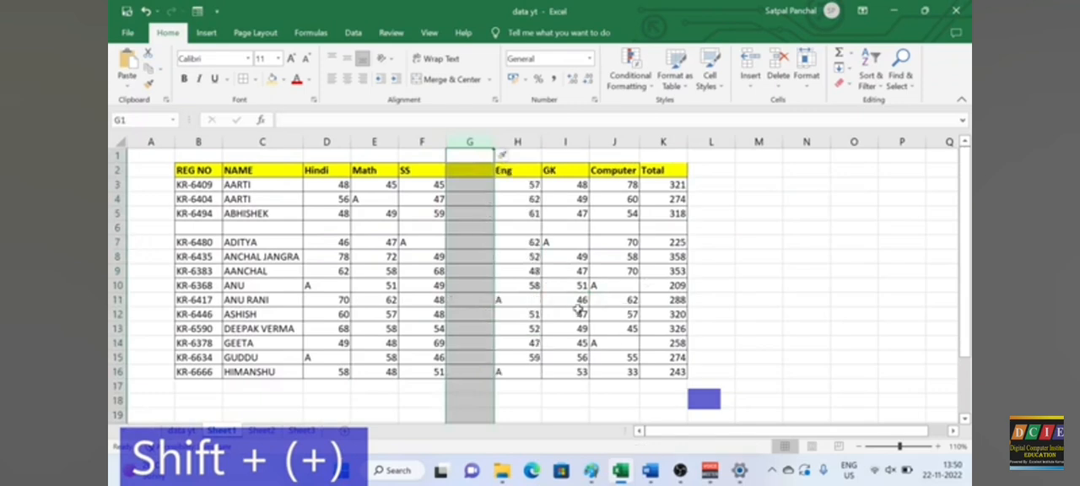
# Step: Expand the formula bar to several lines and collapse it again, toggling it repeatedly until it is back to a single line
pyautogui.click(833, 299)
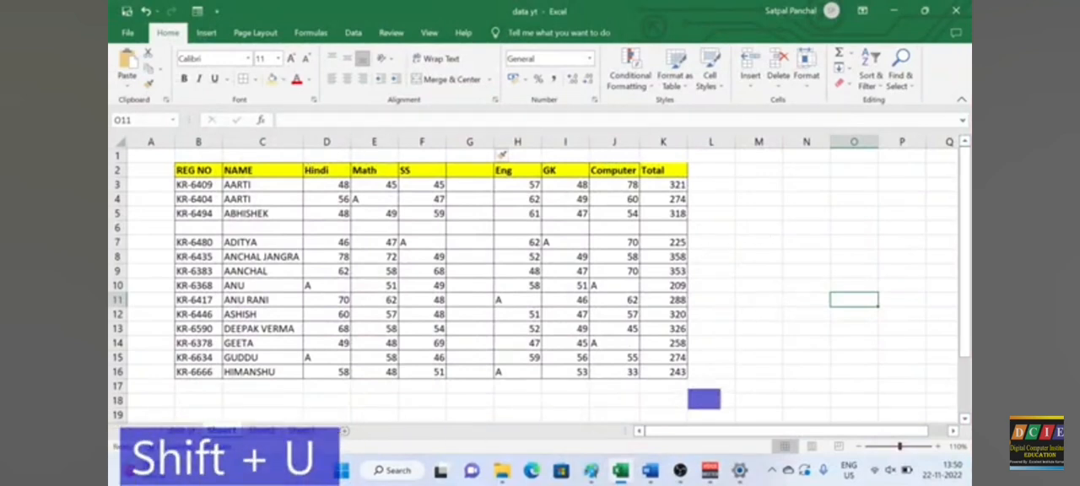
pyautogui.click(733, 270)
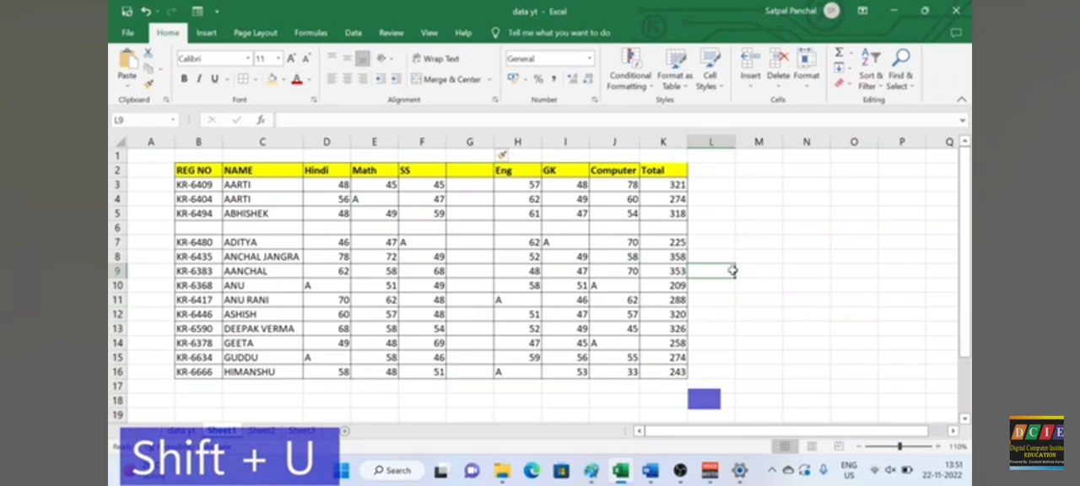
pyautogui.hotkey('ctrl', 'shift', 'u')
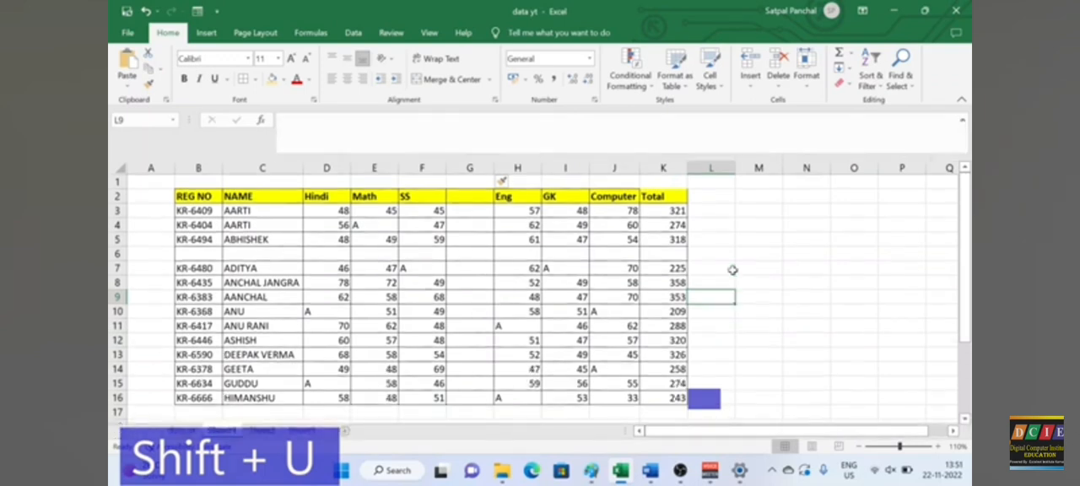
pyautogui.hotkey('ctrl', 'shift', 'u')
pyautogui.hotkey('ctrl', 'shift', 'u')
pyautogui.hotkey('ctrl', 'shift', 'u')
pyautogui.hotkey('ctrl', 'shift', 'u')
pyautogui.hotkey('ctrl', 'shift', 'u')
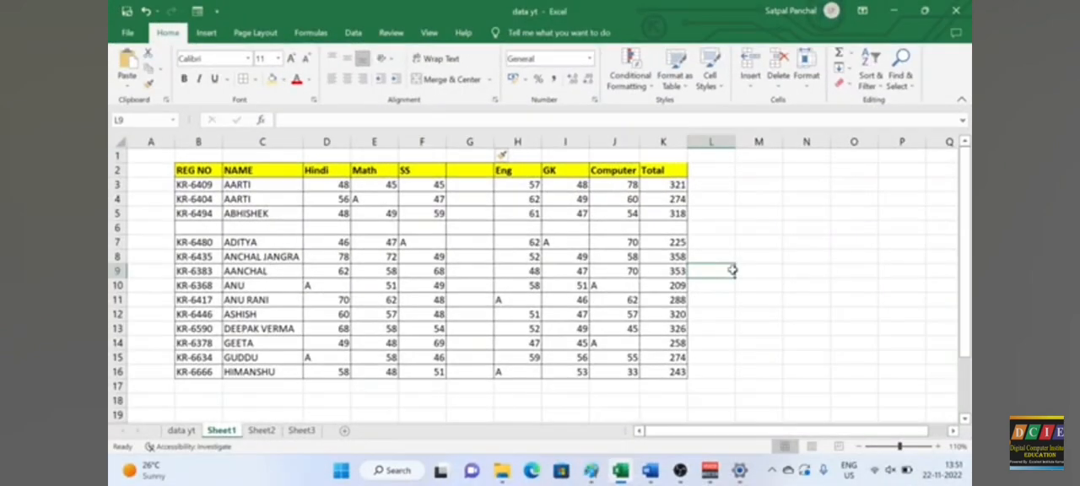
# Step: Delete the blank row 6 and the blank column G from the marks table
pyautogui.hotkey('alt', 'Down')
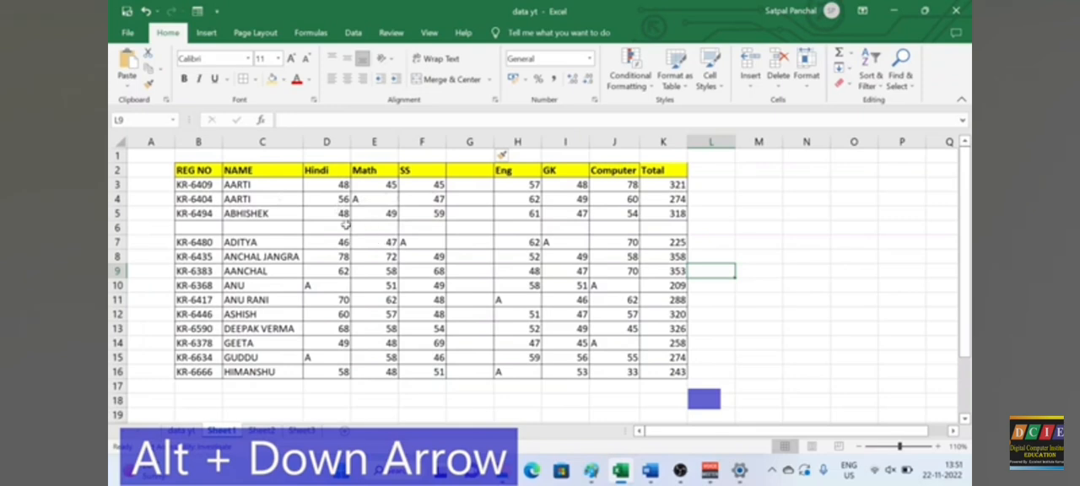
pyautogui.click(116, 227)
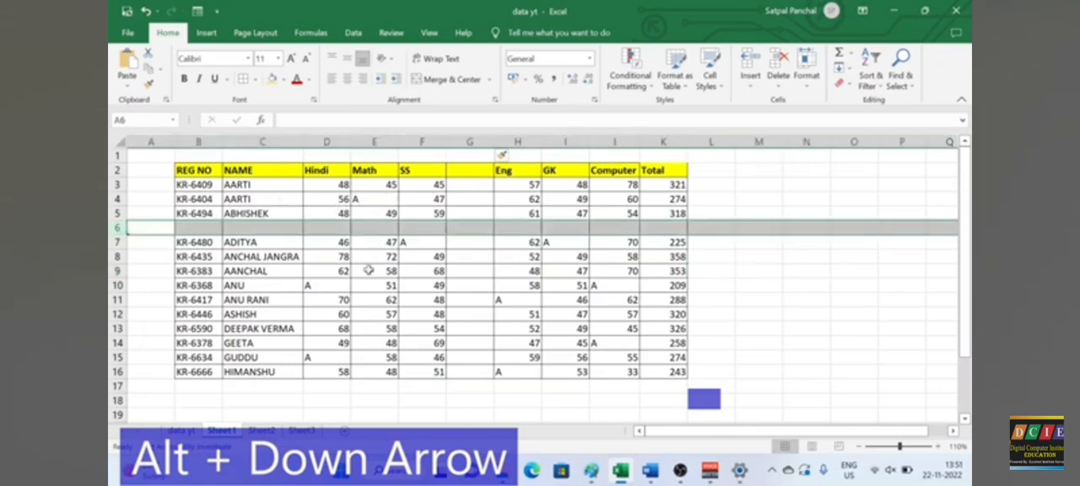
pyautogui.hotkey('ctrl', '-')
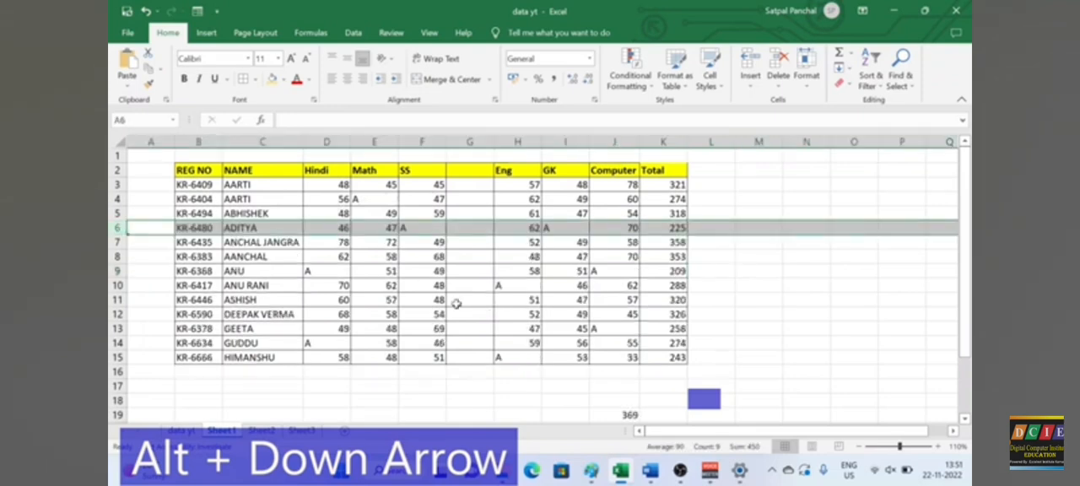
pyautogui.click(479, 142)
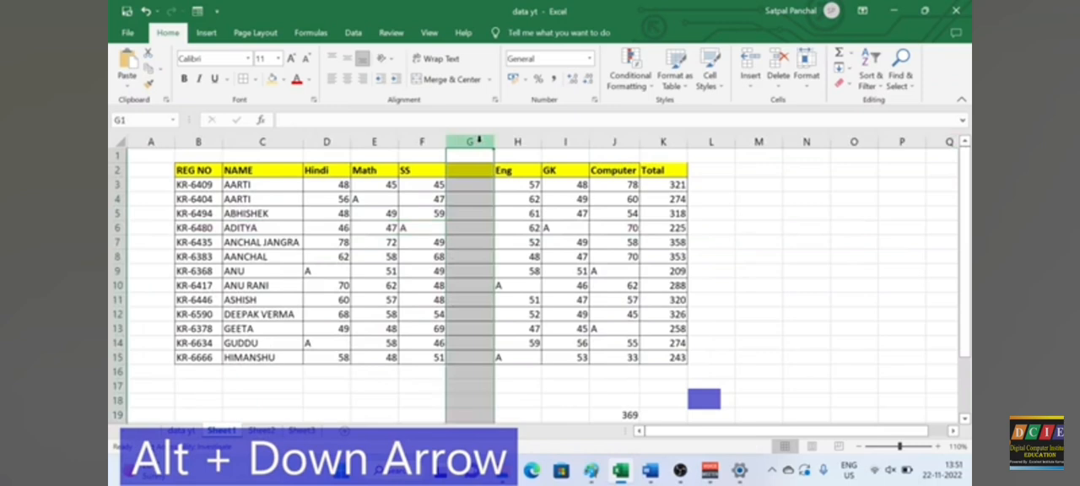
pyautogui.hotkey('ctrl', '-')
# Step: Add filter buttons to the header row of the marks table
pyautogui.moveTo(565, 257); pyautogui.dragTo(566, 271)
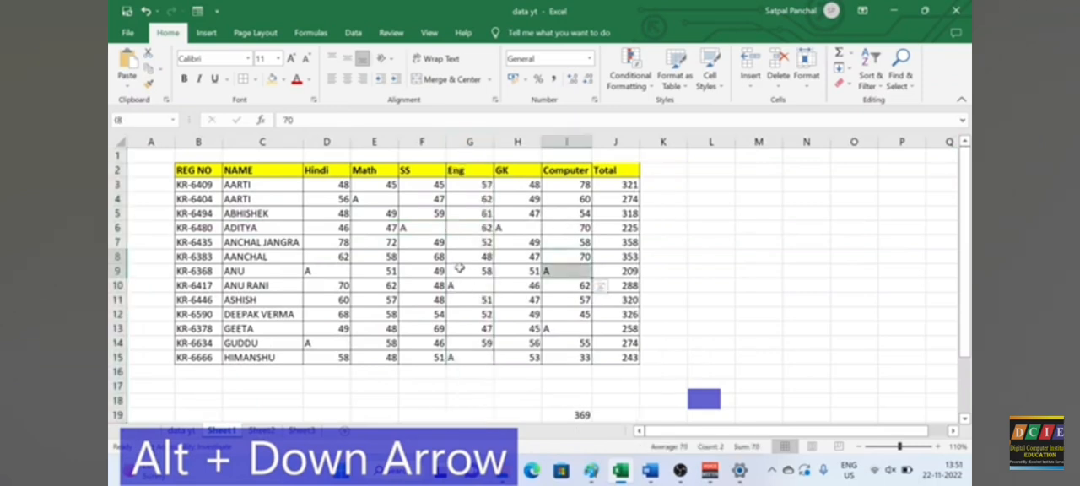
pyautogui.click(427, 259)
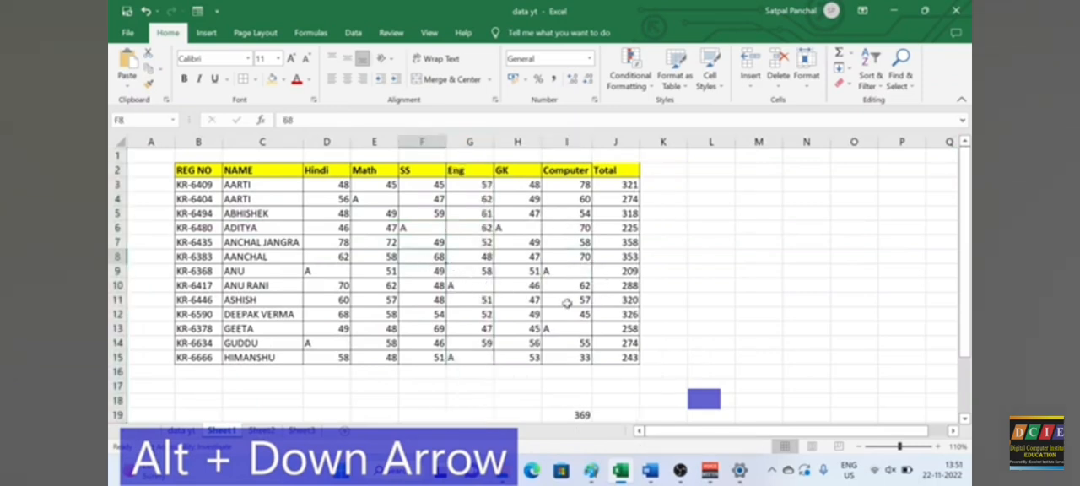
pyautogui.hotkey('ctrl', 'shift', 'l')
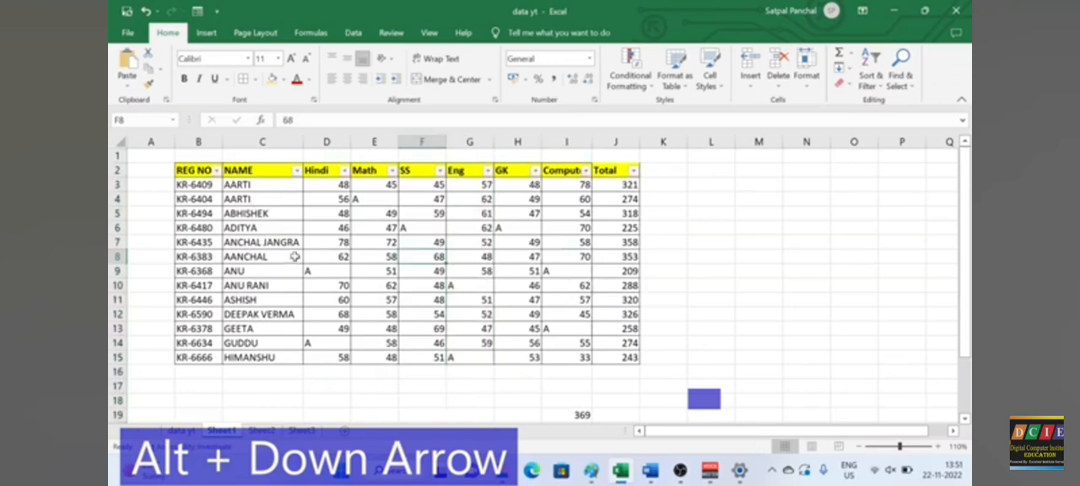
# Step: Examine the sort and filter options of the NAME header, closing them without applying a filter
pyautogui.click(285, 170)
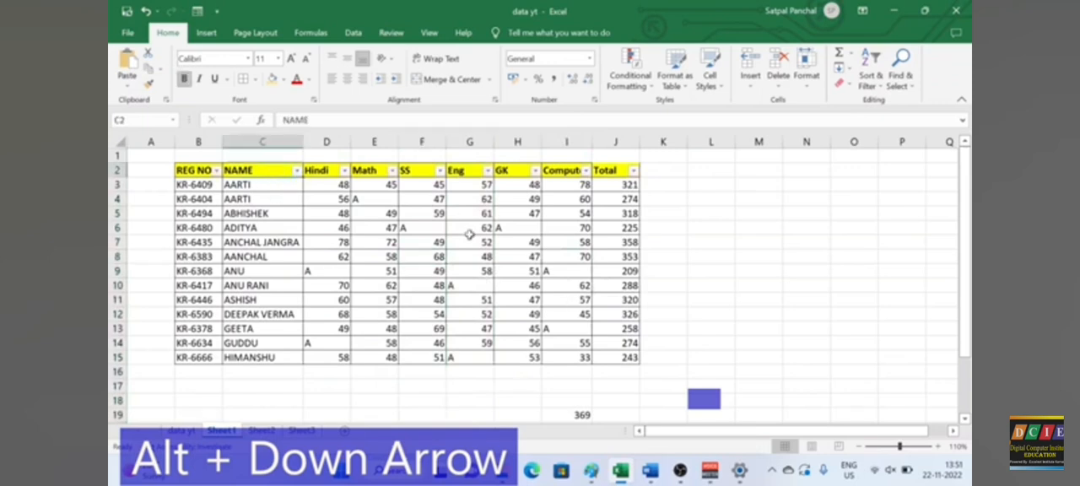
pyautogui.hotkey('alt', 'Down')
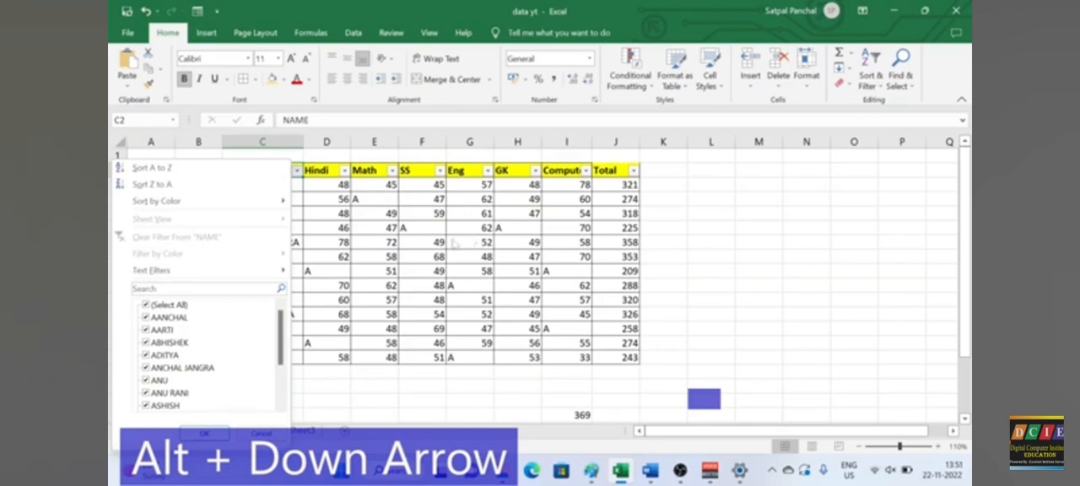
pyautogui.press('Down')
pyautogui.press('Down')
pyautogui.press('Down')
pyautogui.press('Down')
pyautogui.press('Down')
pyautogui.press('Escape')
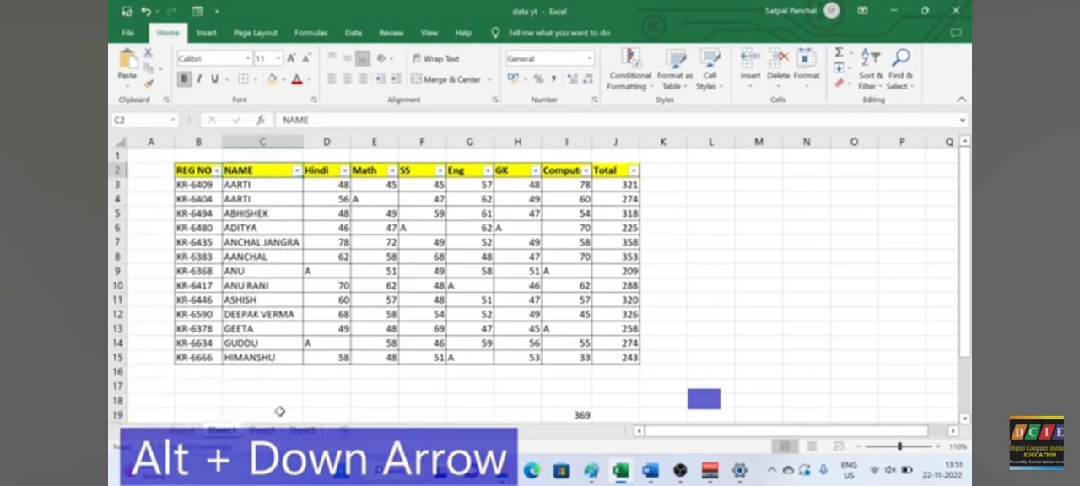
# Step: Switch to Sheet2 and add filter buttons to the Product and Rate table
pyautogui.click(257, 431)
pyautogui.click(263, 251)
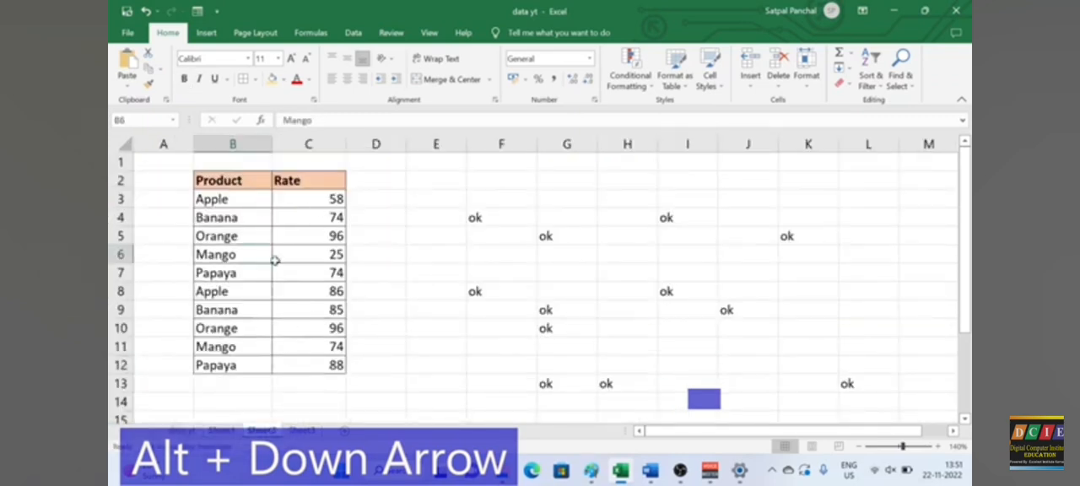
pyautogui.hotkey('ctrl', 'shift', 'l')
# Step: Filter the Product column with the search text "appl" so only Apple rows are listed
pyautogui.click(229, 183)
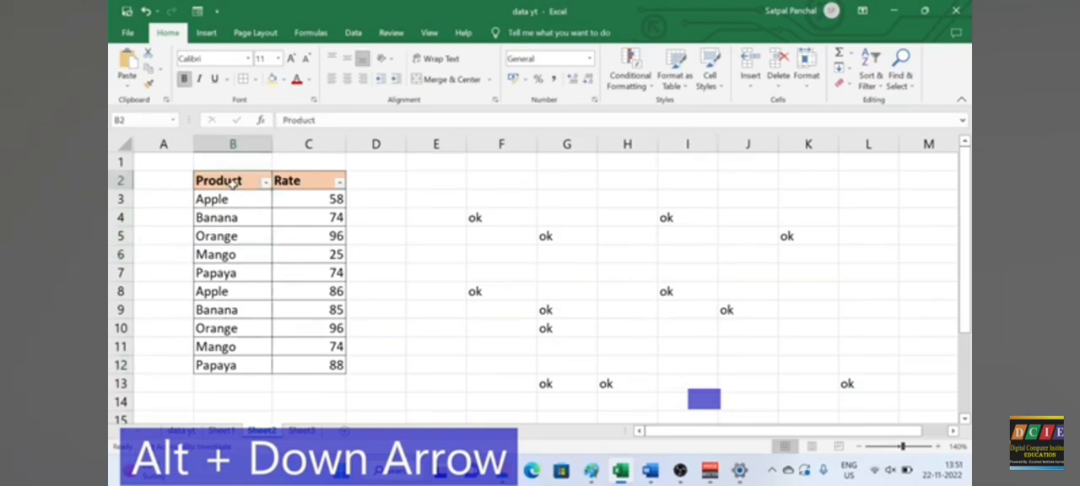
pyautogui.hotkey('alt', 'Down')
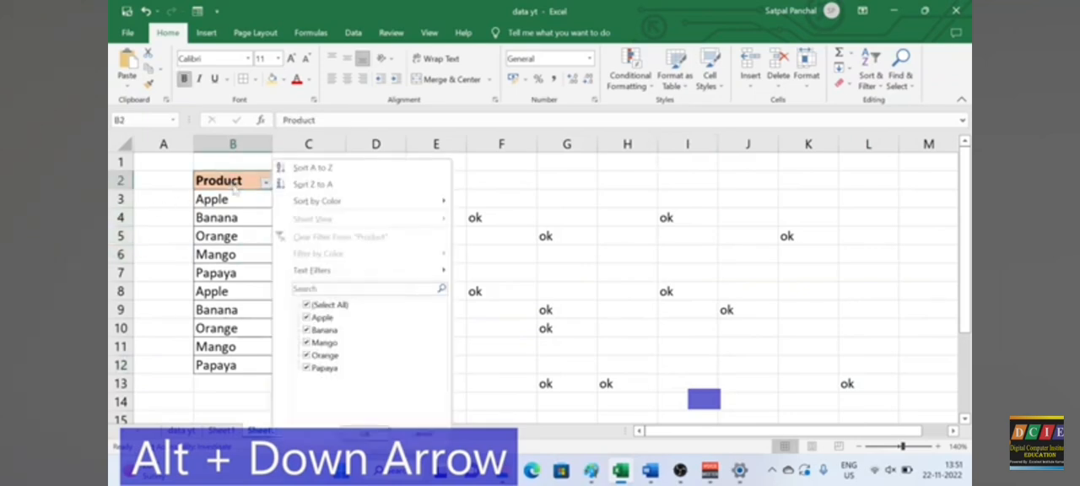
pyautogui.press('Down')
pyautogui.press('Down')
pyautogui.press('Down')
pyautogui.press('Down')
pyautogui.press('Down')
pyautogui.write('appl')
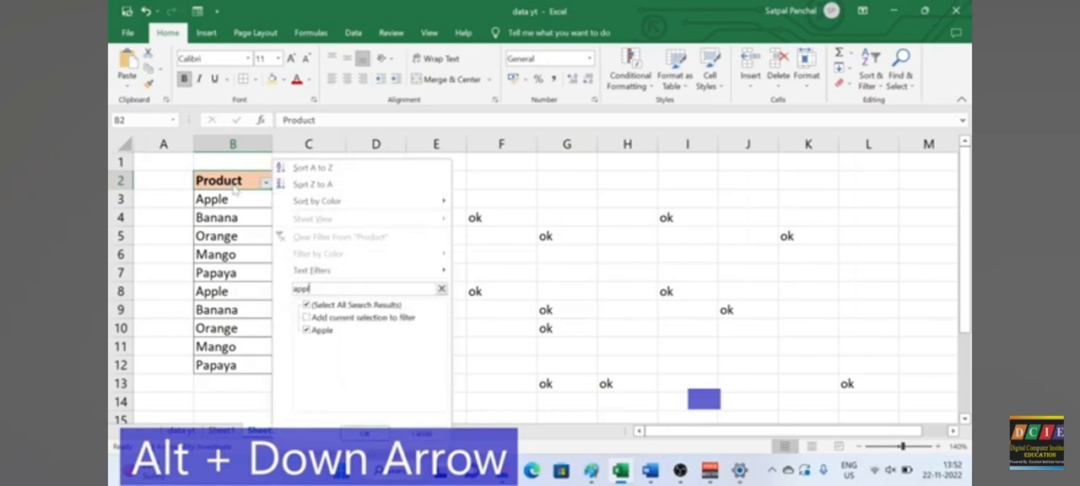
pyautogui.press('Return')
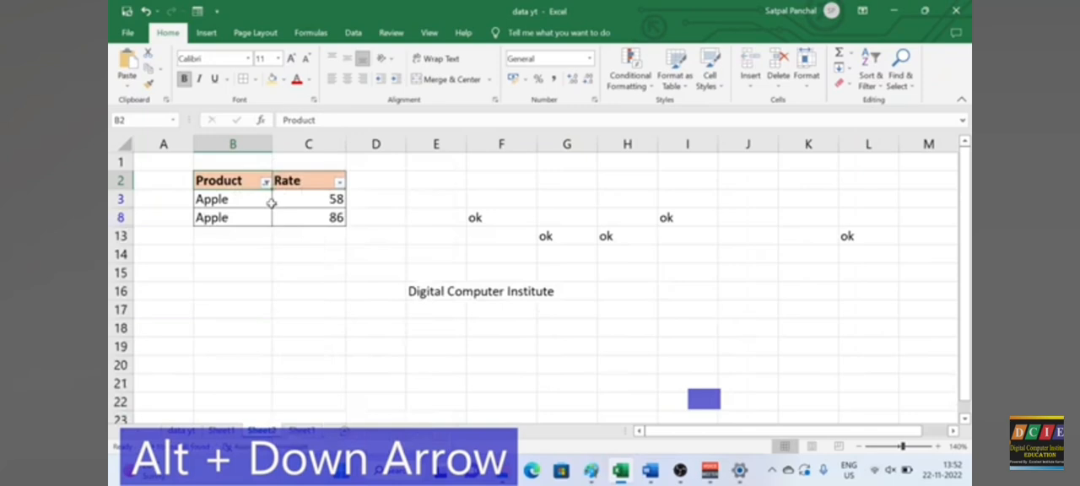
# Step: Clear the filter from the Product column
pyautogui.hotkey('alt', 'Down')
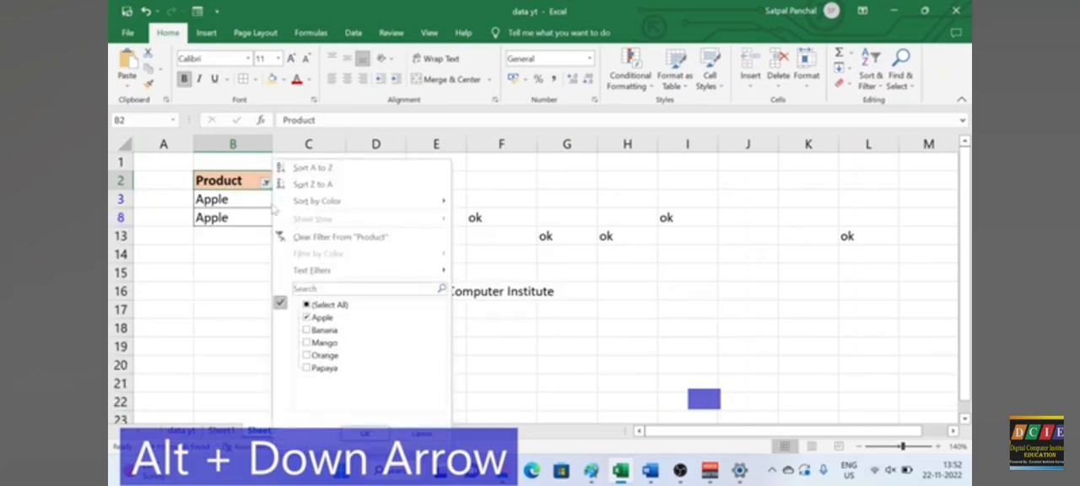
pyautogui.press('Down')
pyautogui.press('Down')
pyautogui.press('Down')
pyautogui.press('Return')
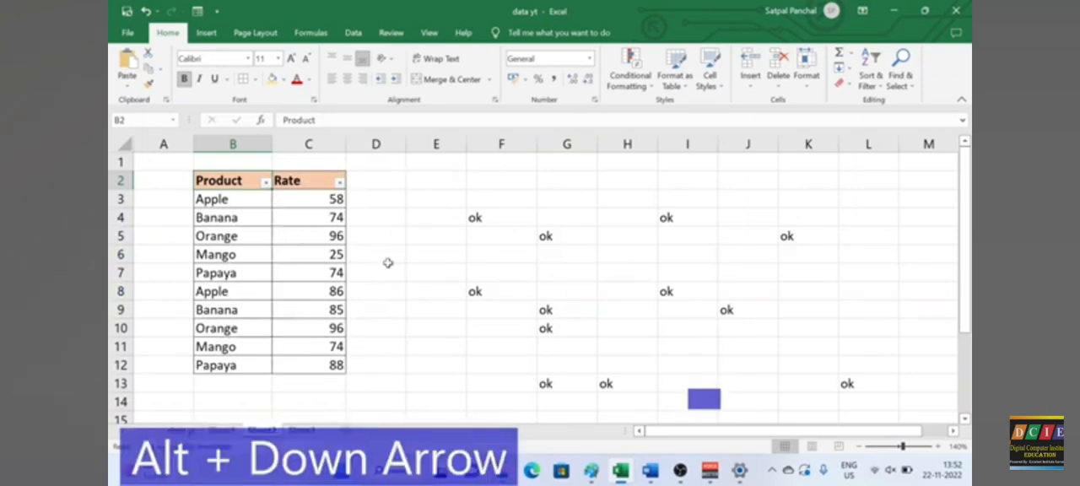
pyautogui.scroll(-1, 445, 301)
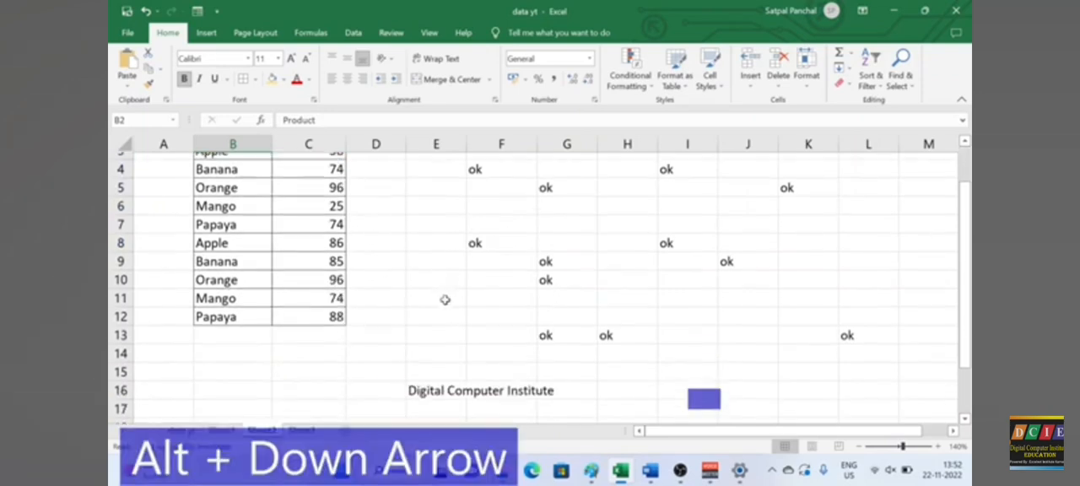
pyautogui.scroll(1, 442, 306)
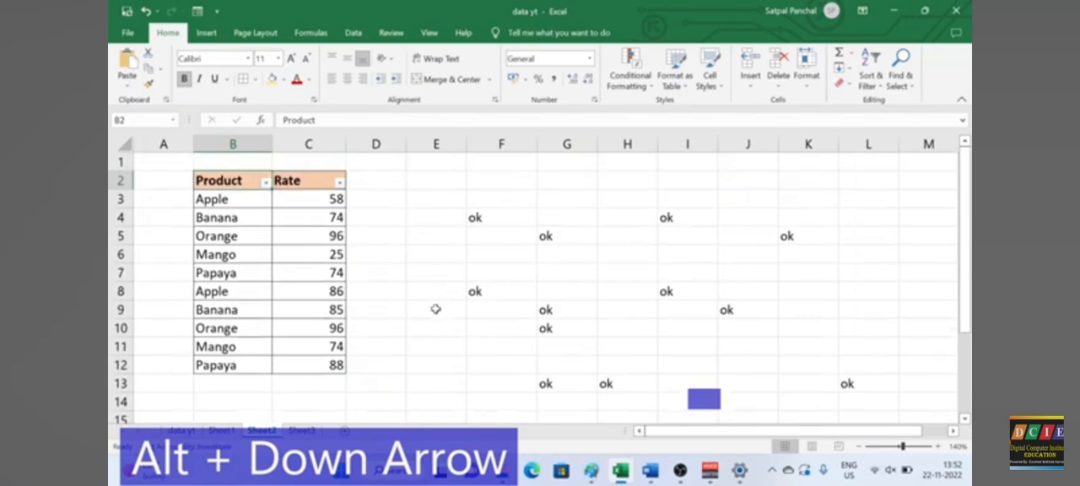
pyautogui.click(456, 323)
pyautogui.scroll(-2, 487, 312)
pyautogui.scroll(-1, 612, 325)
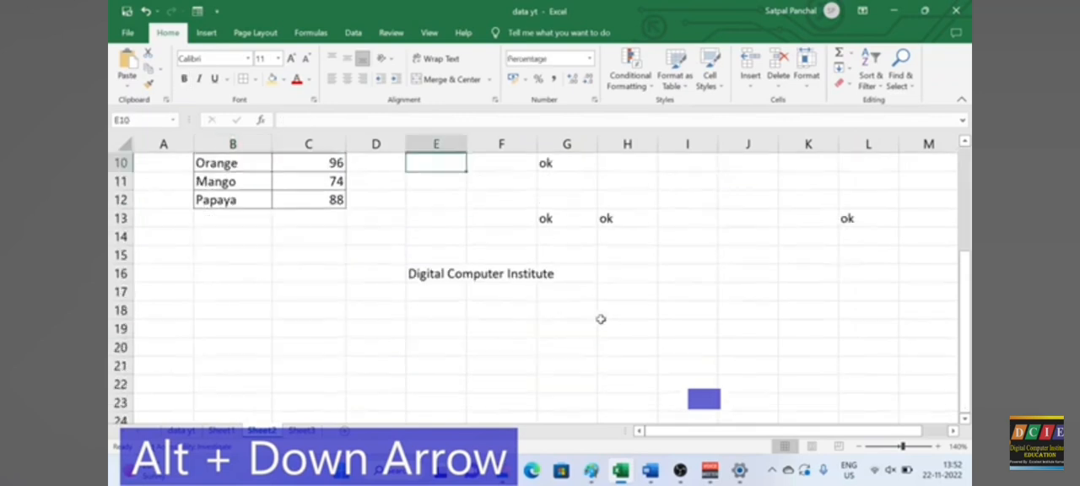
pyautogui.click(443, 279)
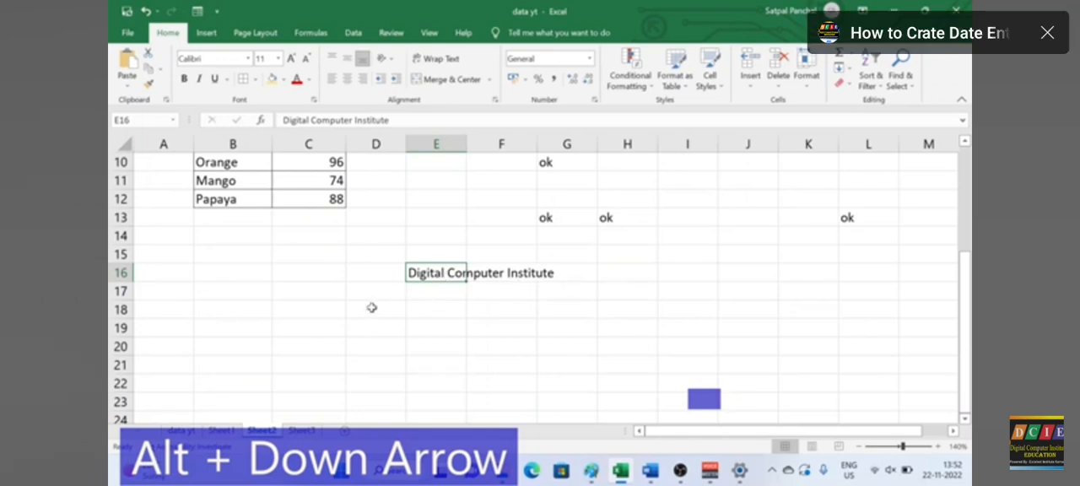
pyautogui.doubleClick(446, 272)
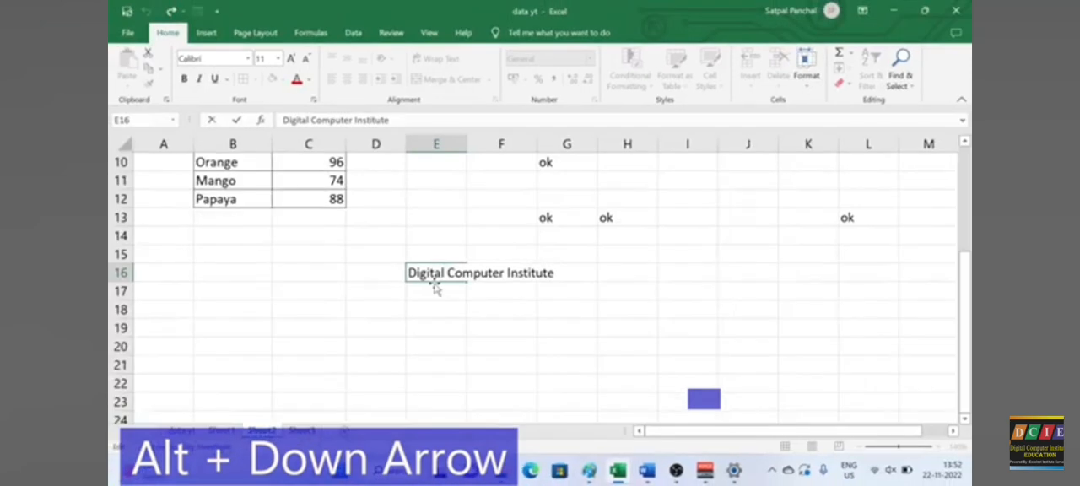
pyautogui.press('Return')
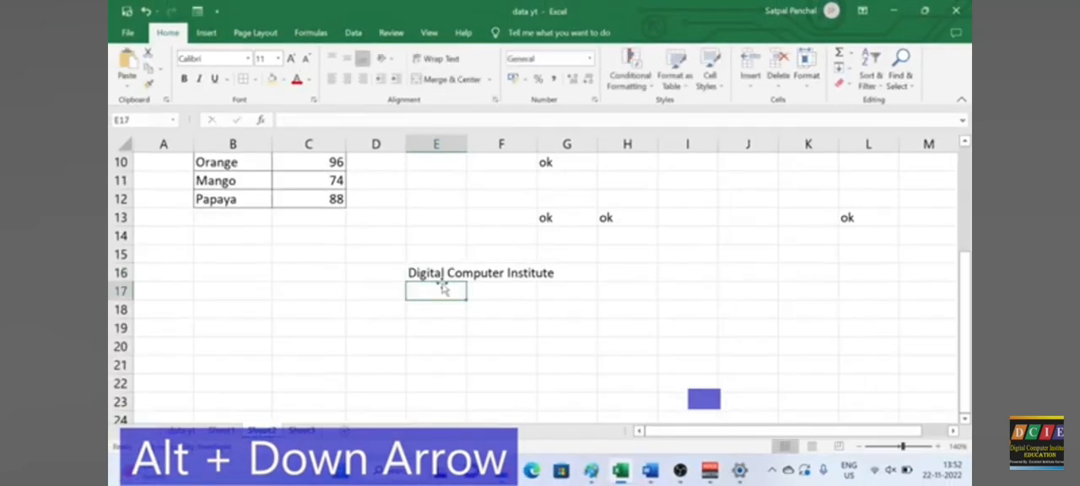
# Step: Break the text in cell E16 into three lines, Digital, Computer and Institute, and widen column E slightly
pyautogui.doubleClick(447, 273)
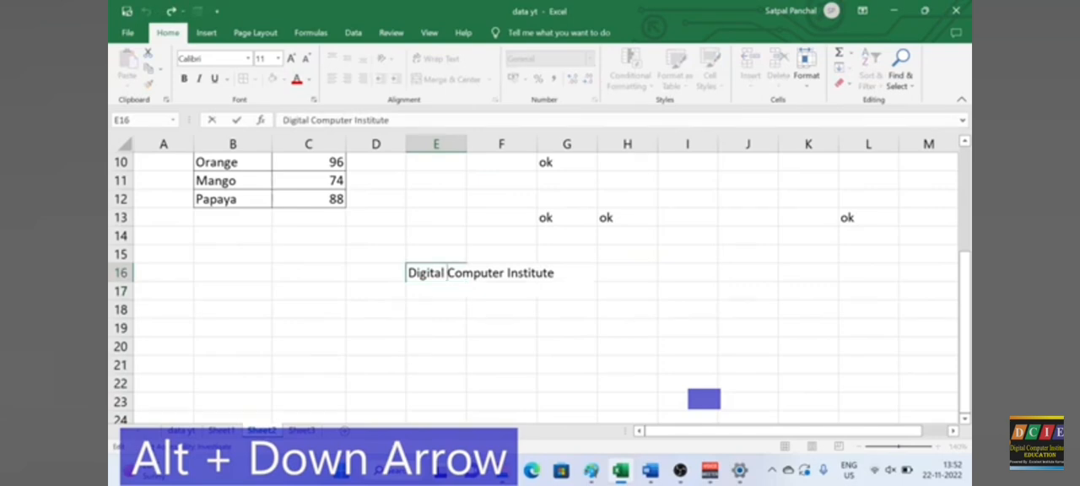
pyautogui.hotkey('alt', 'Return')
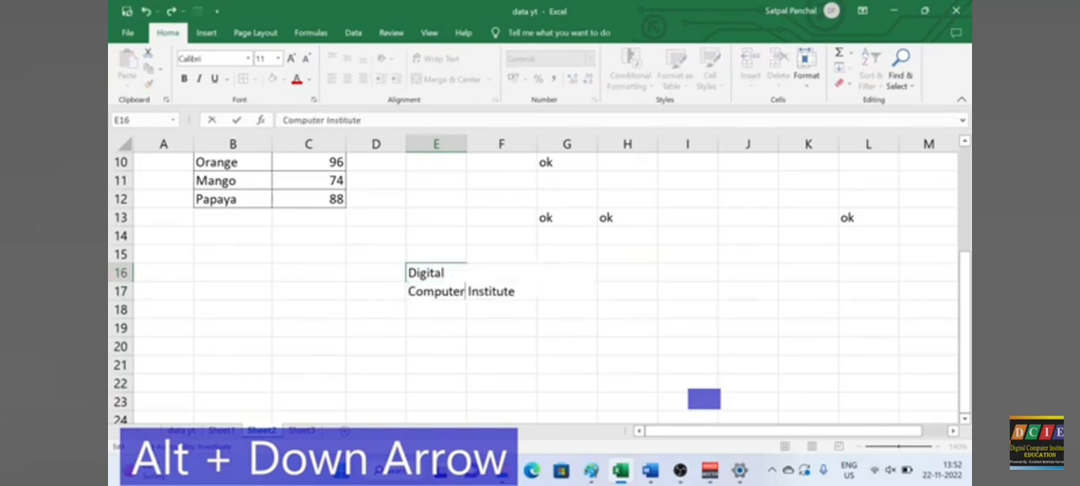
pyautogui.hotkey('alt', 'Return')
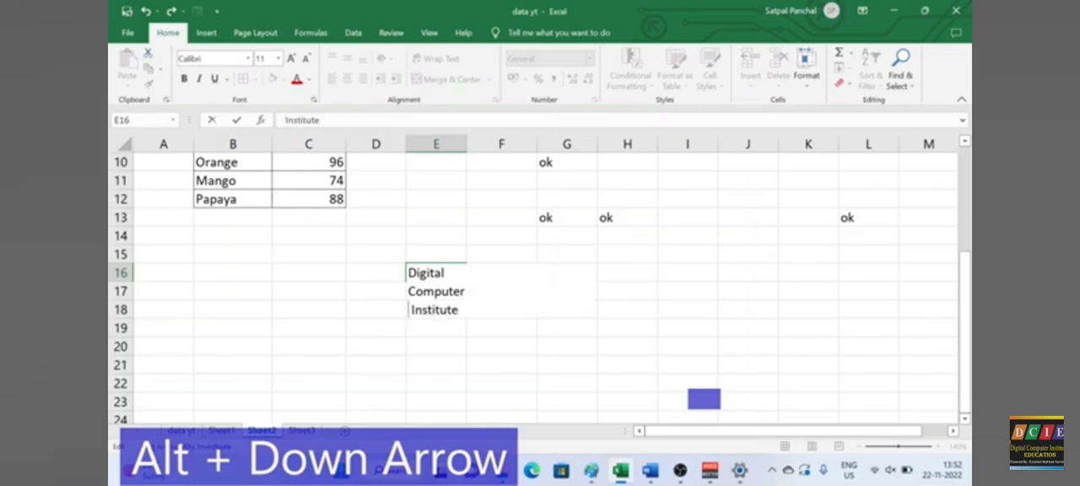
pyautogui.moveTo(463, 145); pyautogui.dragTo(474, 143)
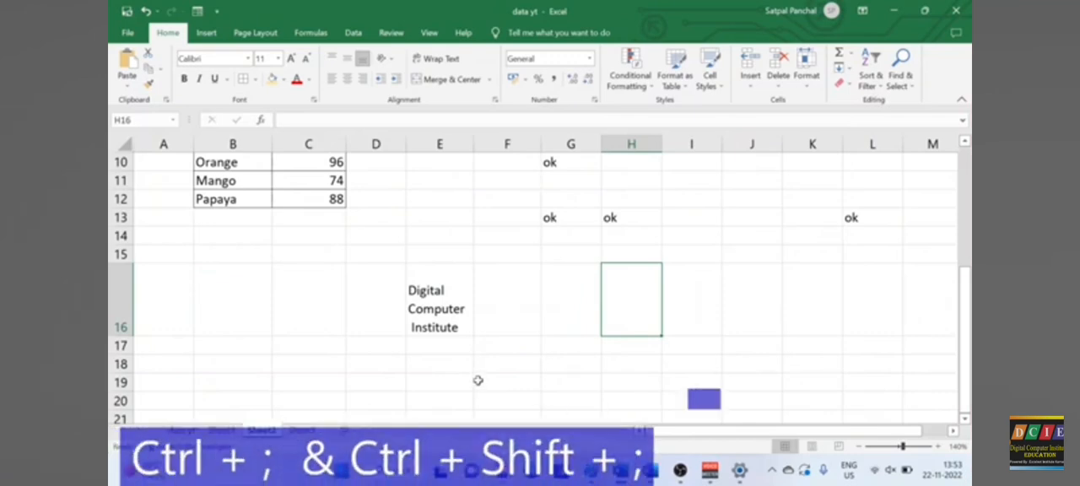
# Step: Switch to Sheet3 and insert the current date, 22-11-2022, as a static value in cell K6
pyautogui.scroll(-1, 473, 363)
pyautogui.scroll(4, 471, 354)
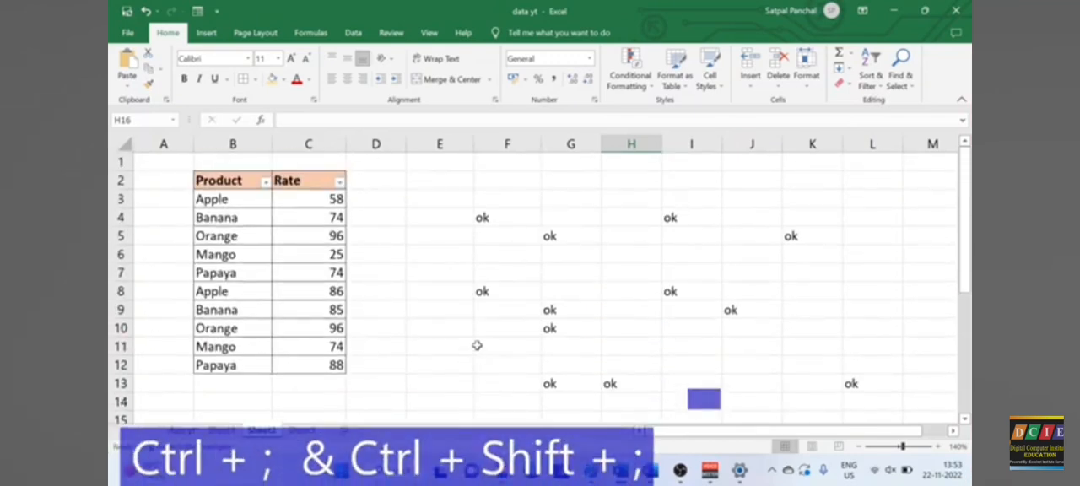
pyautogui.click(300, 431)
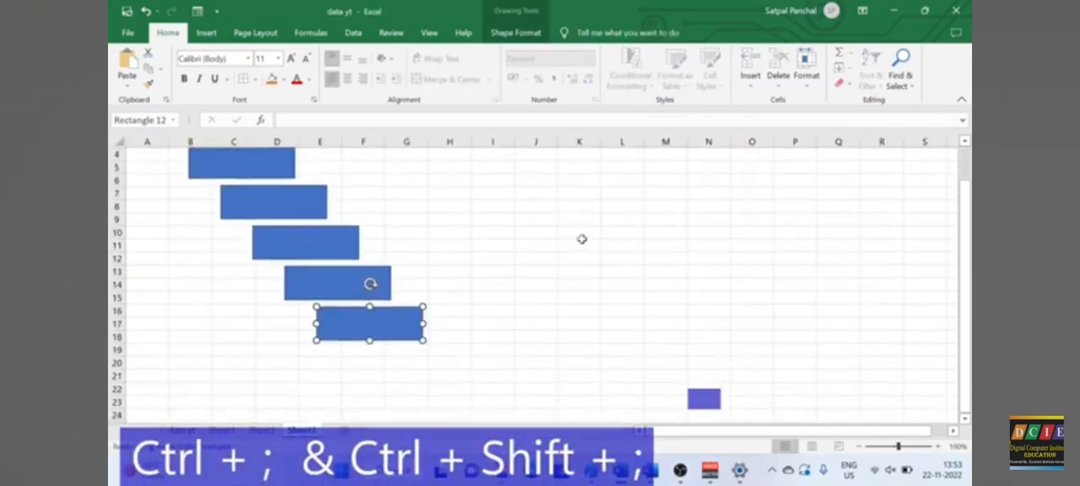
pyautogui.click(561, 221)
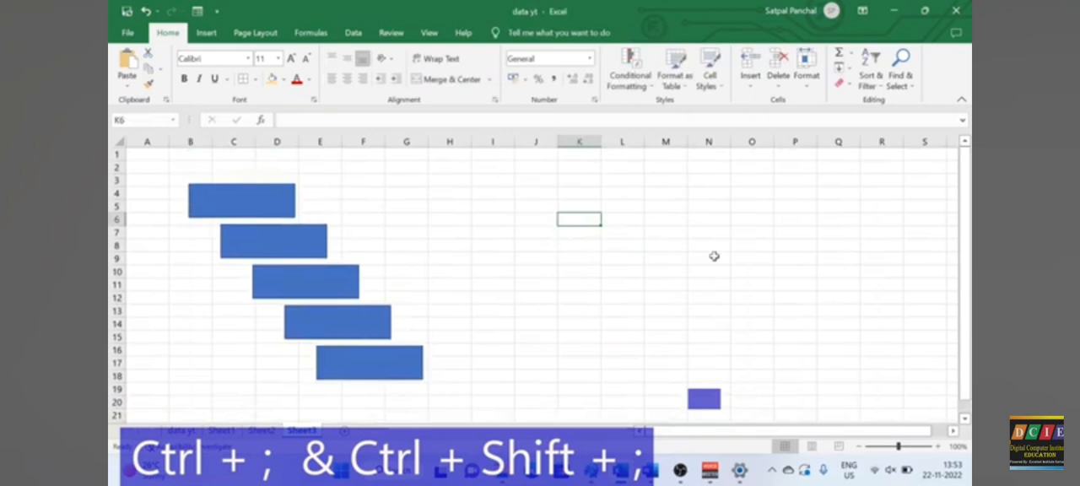
pyautogui.click(938, 446)
pyautogui.click(937, 446)
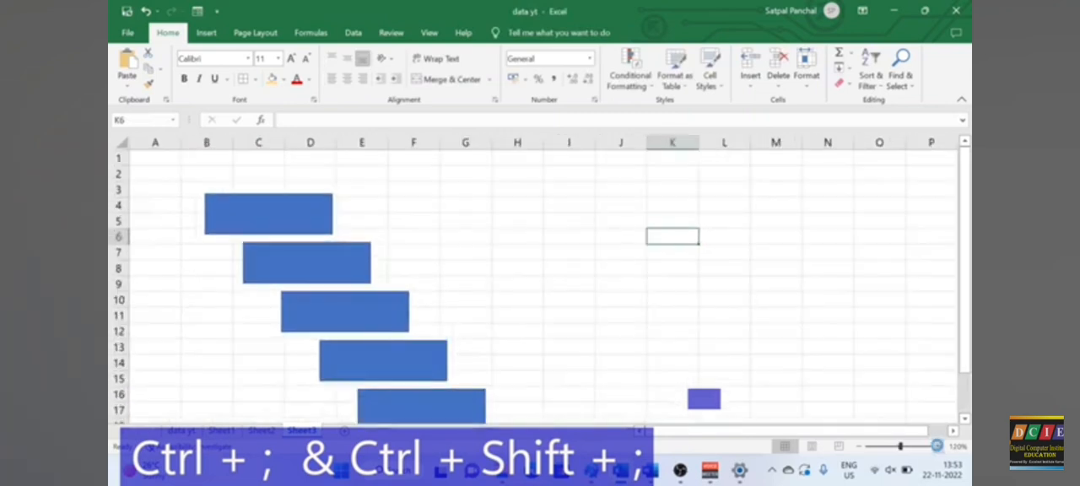
pyautogui.click(938, 446)
pyautogui.moveTo(766, 432); pyautogui.dragTo(780, 431)
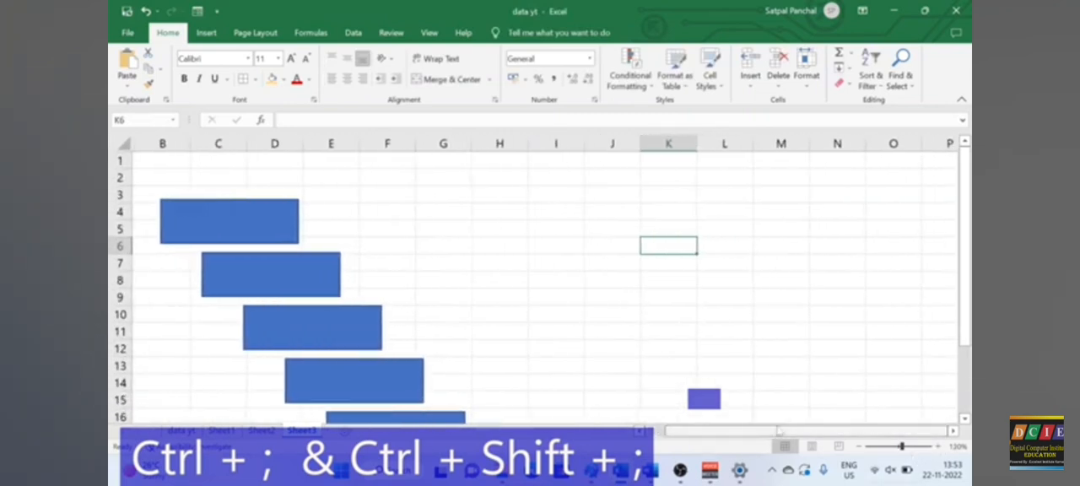
pyautogui.hotkey('ctrl', ';')
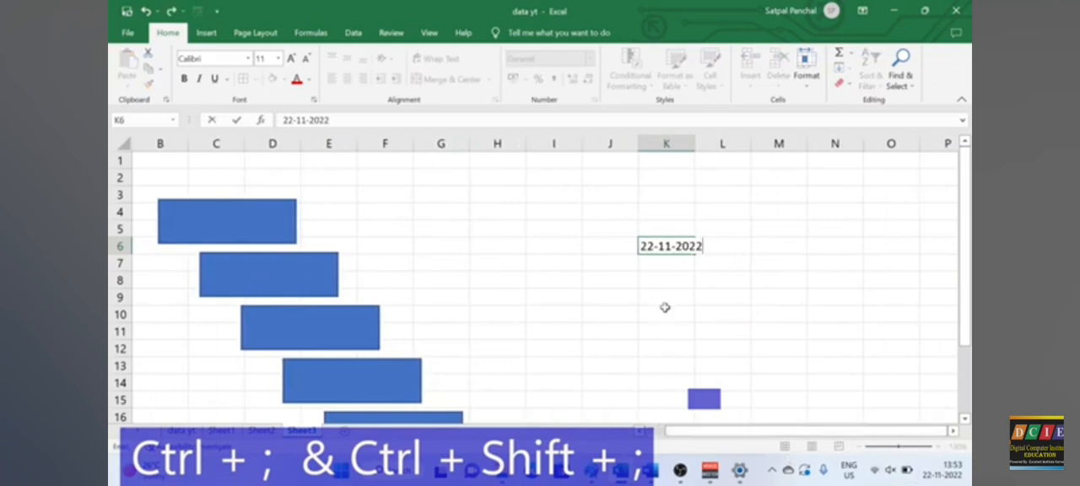
# Step: Insert the current time, 13:53, as a static value in cell K8, two rows below the date
pyautogui.click(673, 278)
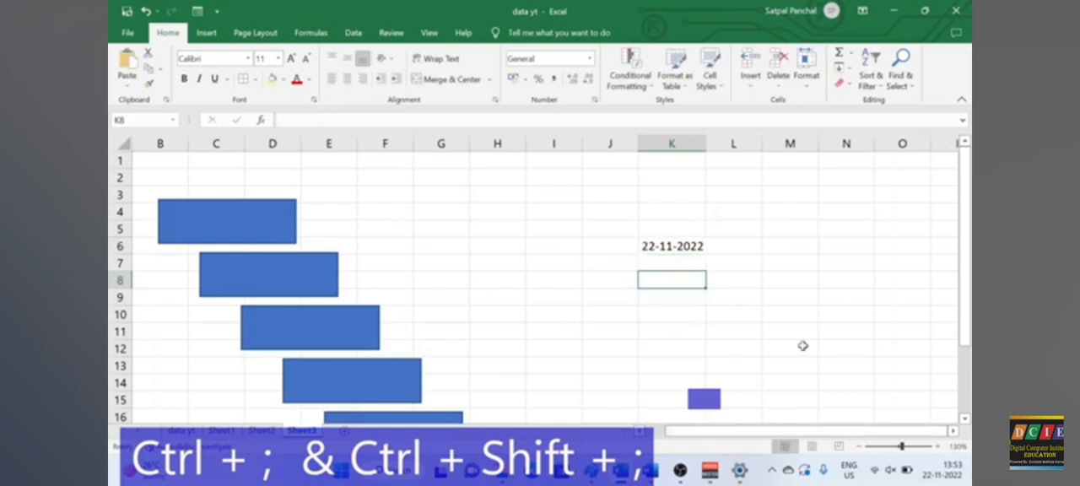
pyautogui.hotkey('ctrl', 'shift', ';')
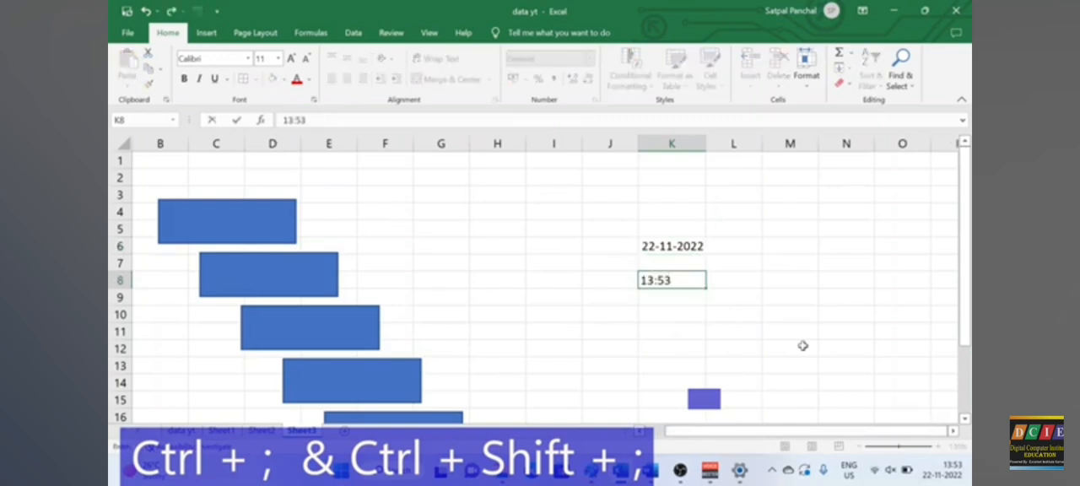
pyautogui.click(770, 334)
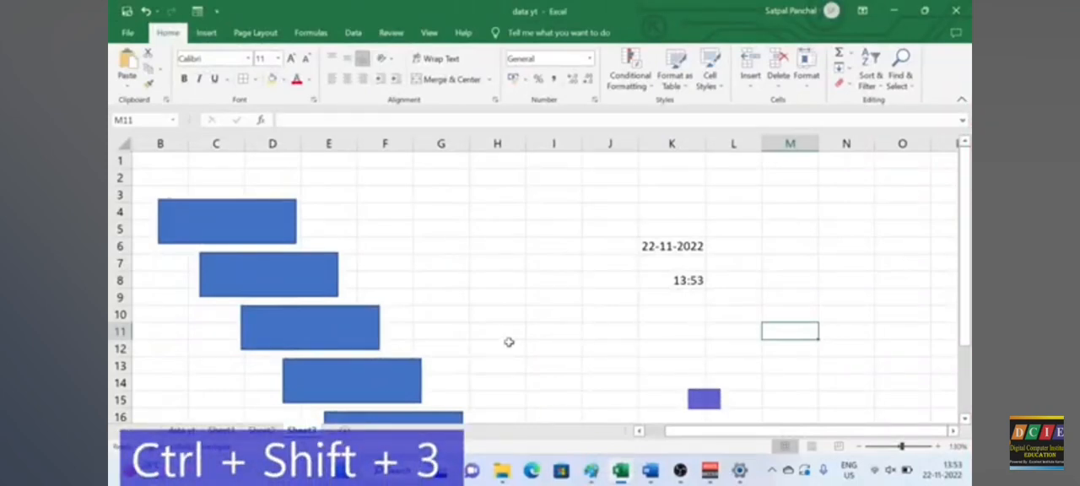
pyautogui.hscroll(-1, 557, 363)
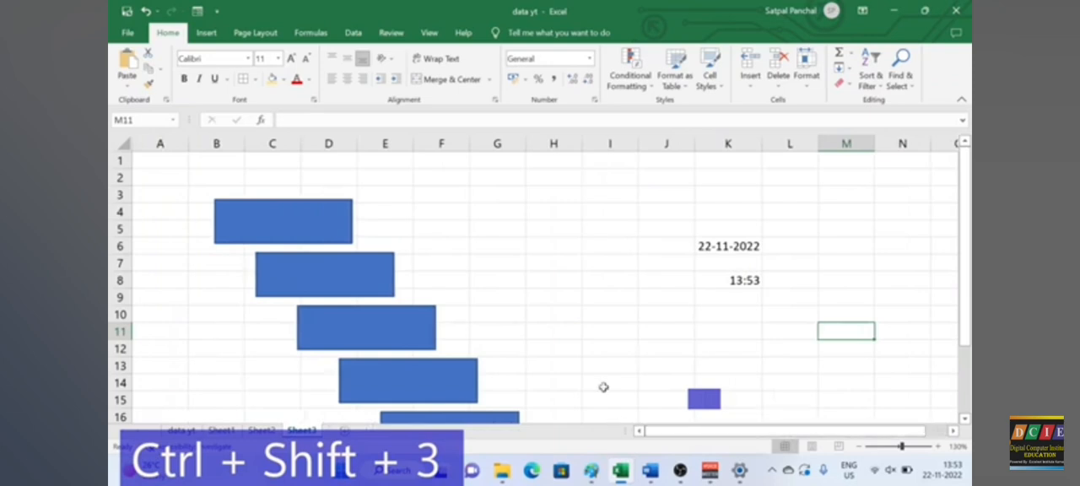